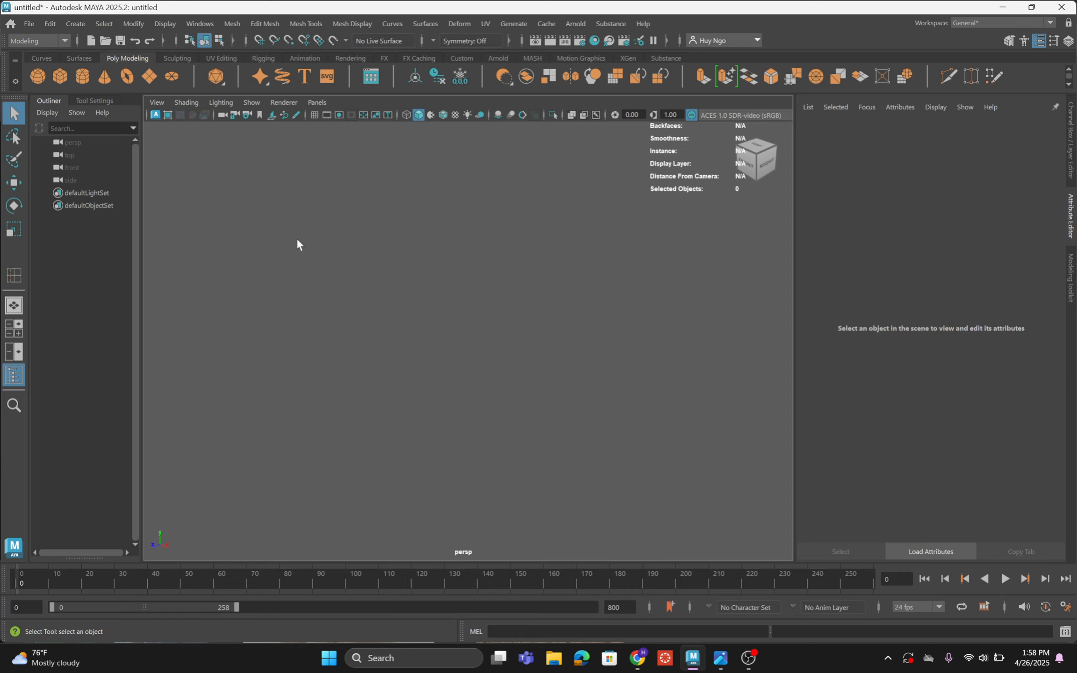
- Show the viewport grid and create a polygon cylinder at the origin
left_click_drag(498, 320, 494, 310, "alt")
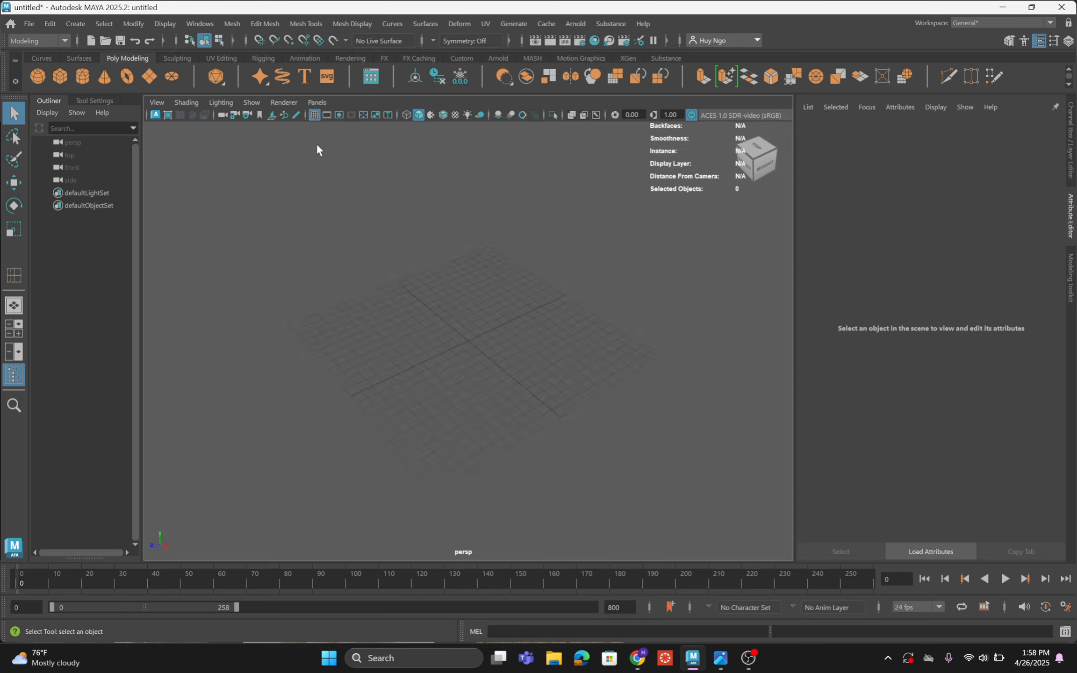
mouse_move(491, 352)
right_mouse_down("alt")
mouse_move(445, 358)
mouse_move(481, 344)
right_mouse_up("alt")
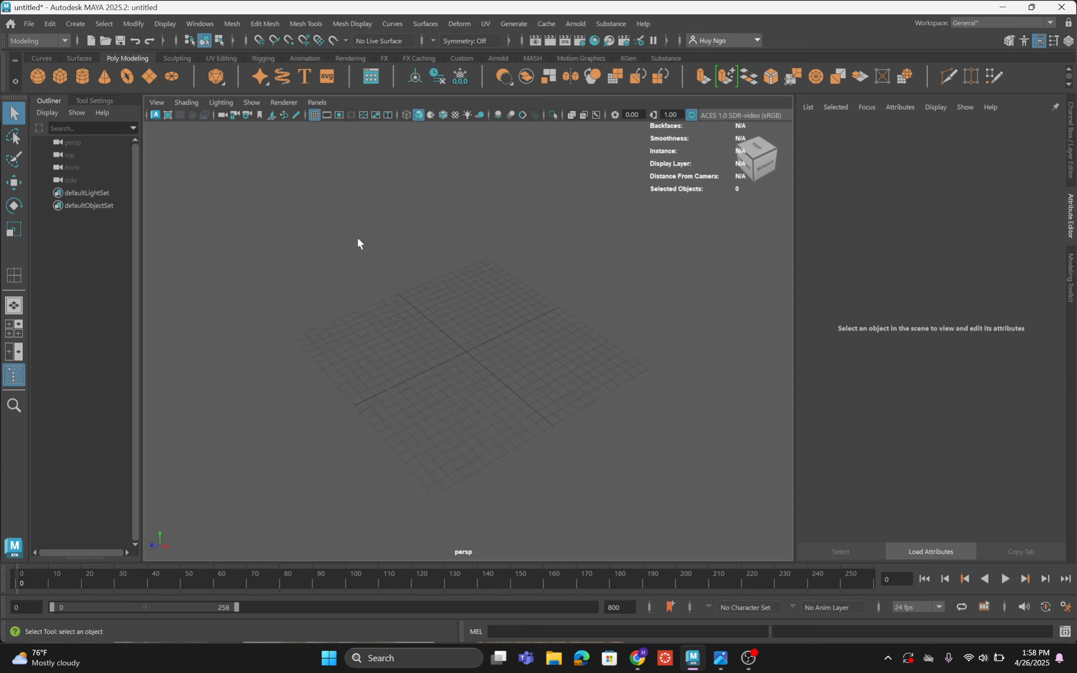
left_click(84, 77)
key("r")
key("e")
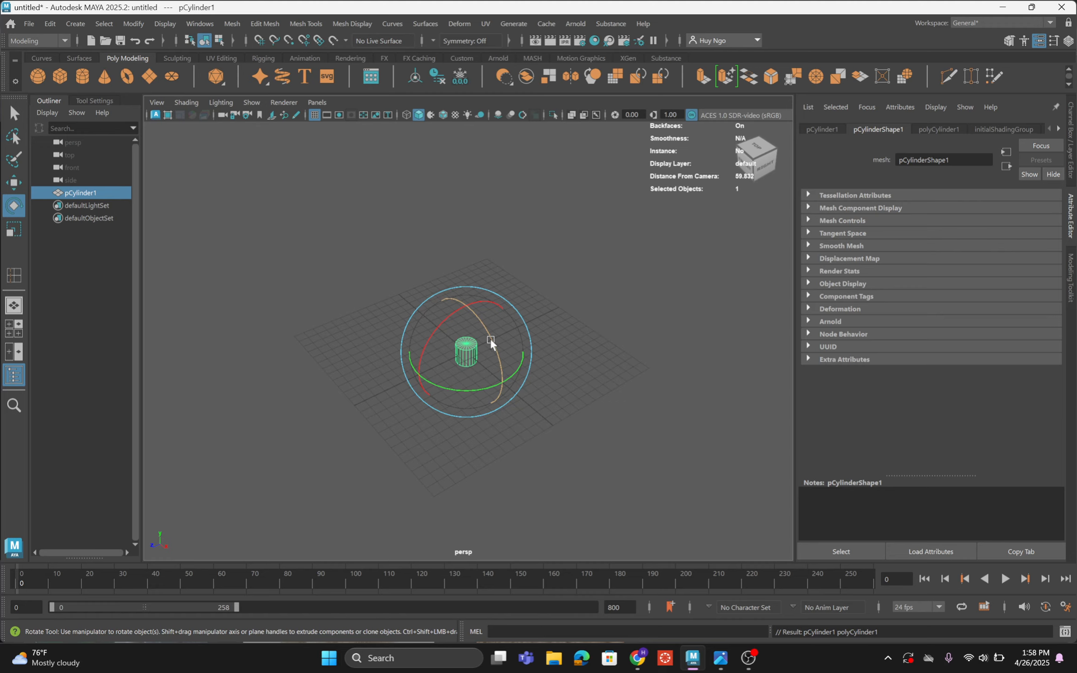
left_click_drag(492, 341, 464, 296)
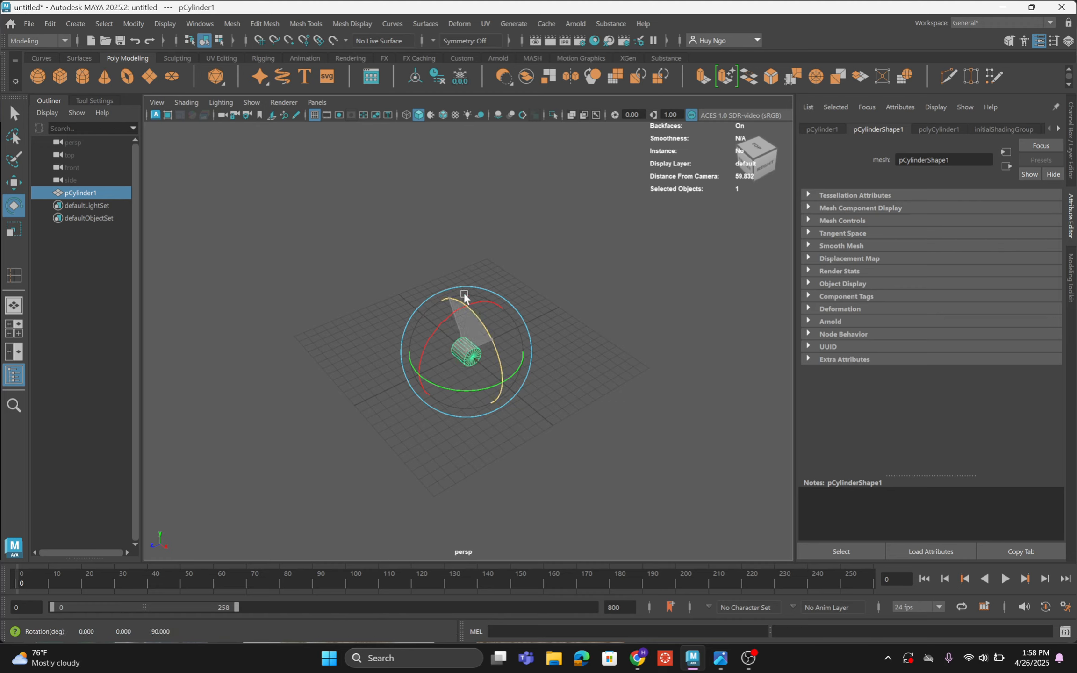
left_click_drag(596, 312, 634, 307, "alt")
key("ctrl+z")
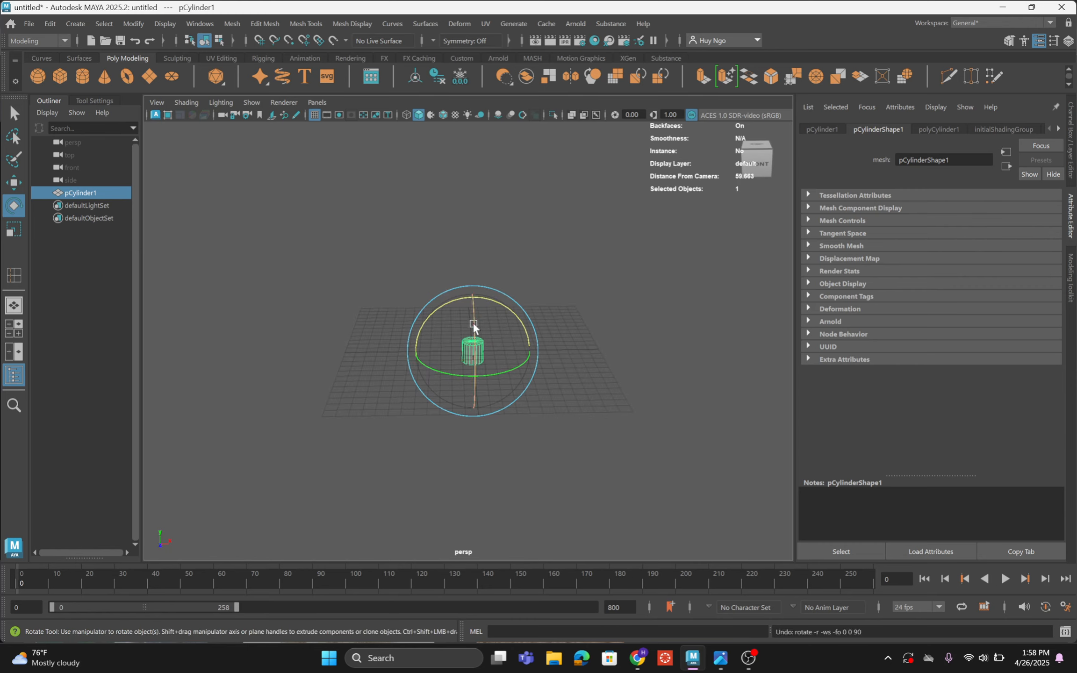
- Rotate the cylinder -90° about X and scale it into a long thin rod, about 0.448 in X and Z and 25.067 in Y
left_click_drag(473, 328, 464, 381)
left_click_drag(523, 363, 522, 414, "alt")
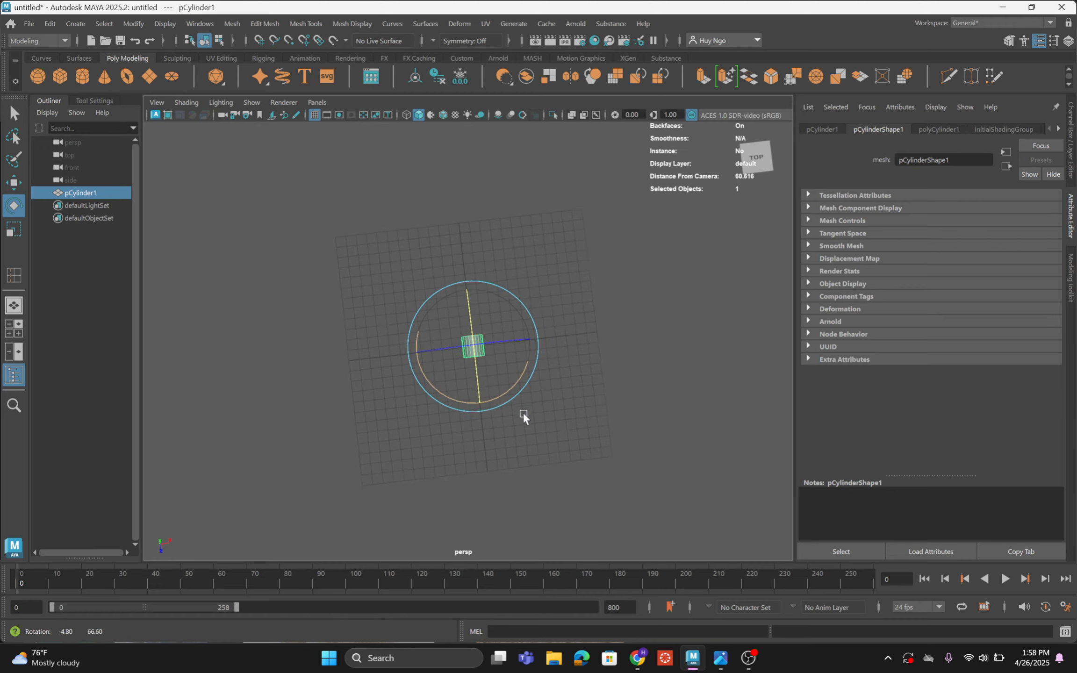
key("r")
left_click_drag(461, 296, 399, 286)
key("ctrl+z")
left_click_drag(458, 323, 407, 219)
left_click_drag(541, 329, 616, 325, "alt")
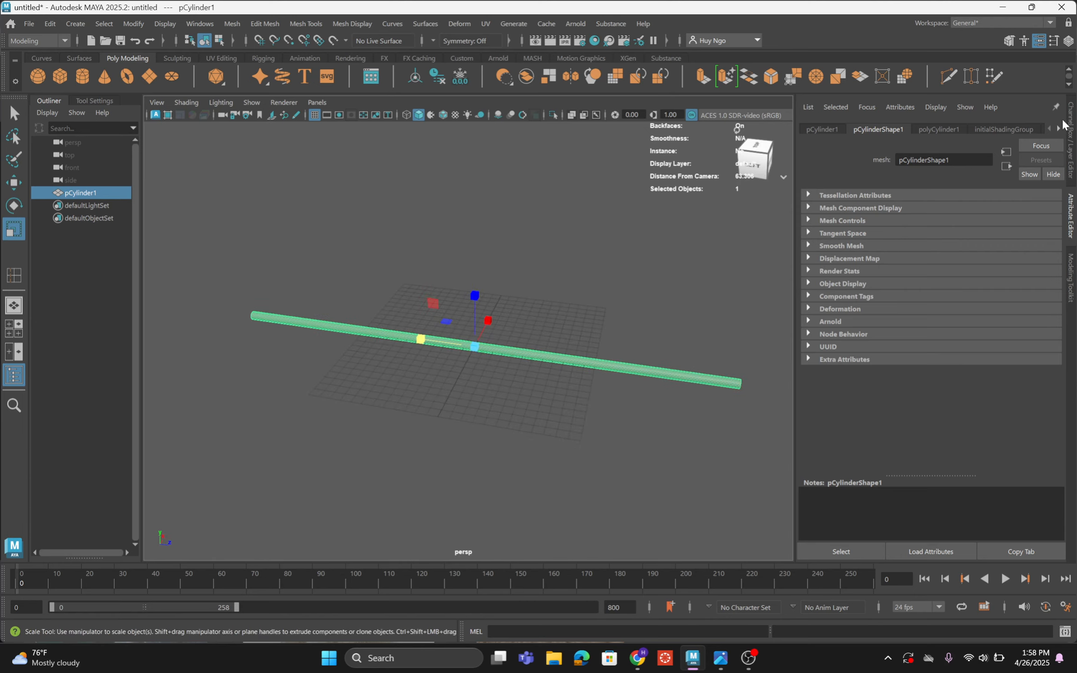
- Set the cylinder's height subdivisions to 10
left_click(1073, 132)
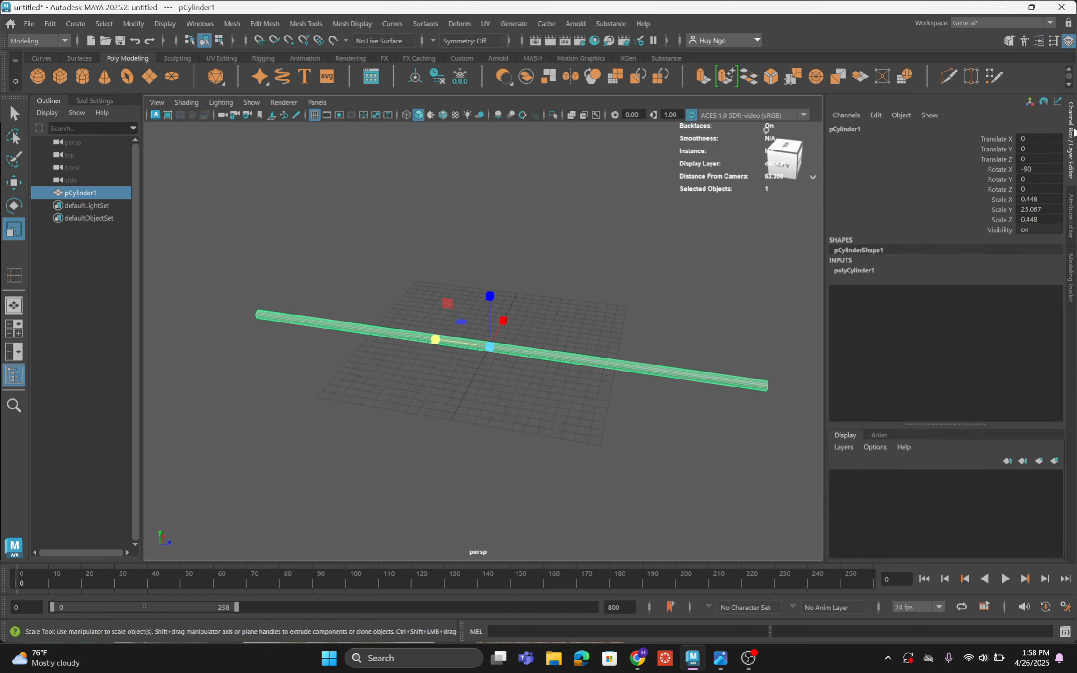
left_click(860, 273)
right_click_drag(484, 327, 958, 380, "alt")
double_click(1033, 321)
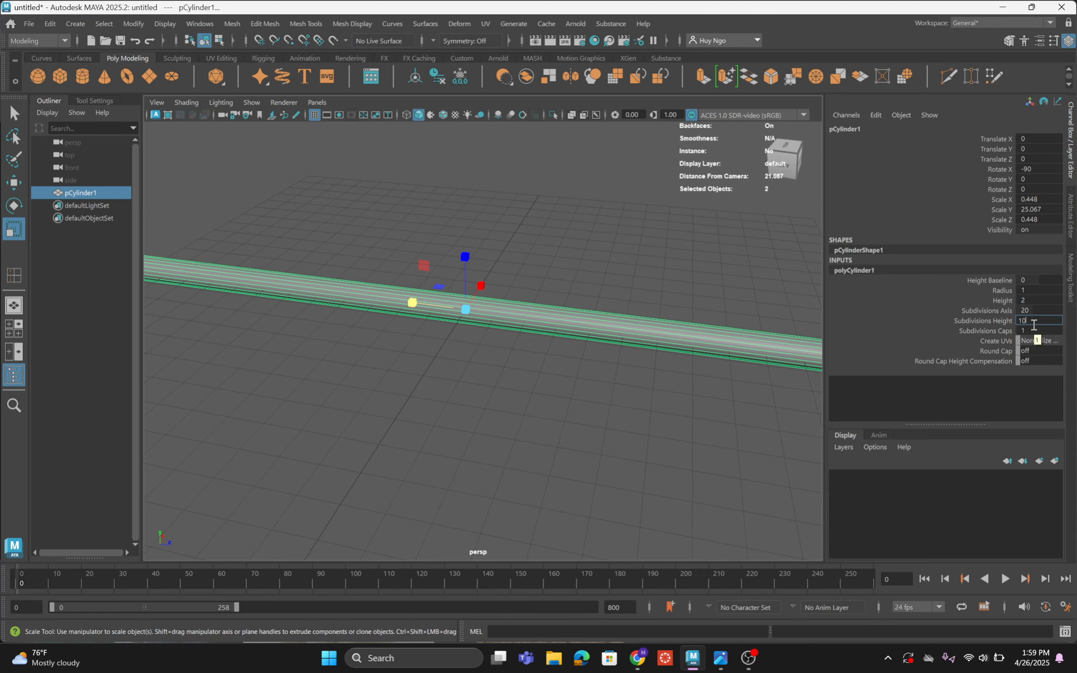
key("Return")
- Select the outer edge loop of the end cap at the rod's negative Z end
right_click_drag(448, 405, 383, 407, "alt")
left_click_drag(383, 406, 314, 337, "alt")
key("q")
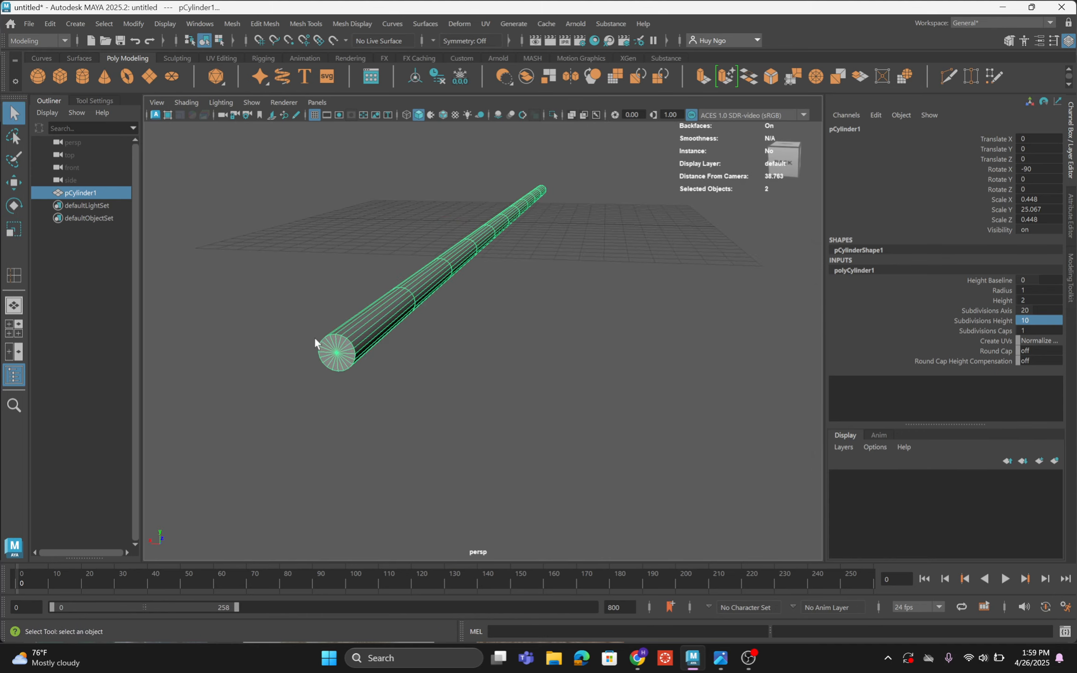
right_click_drag(327, 339, 329, 348)
double_click(345, 335)
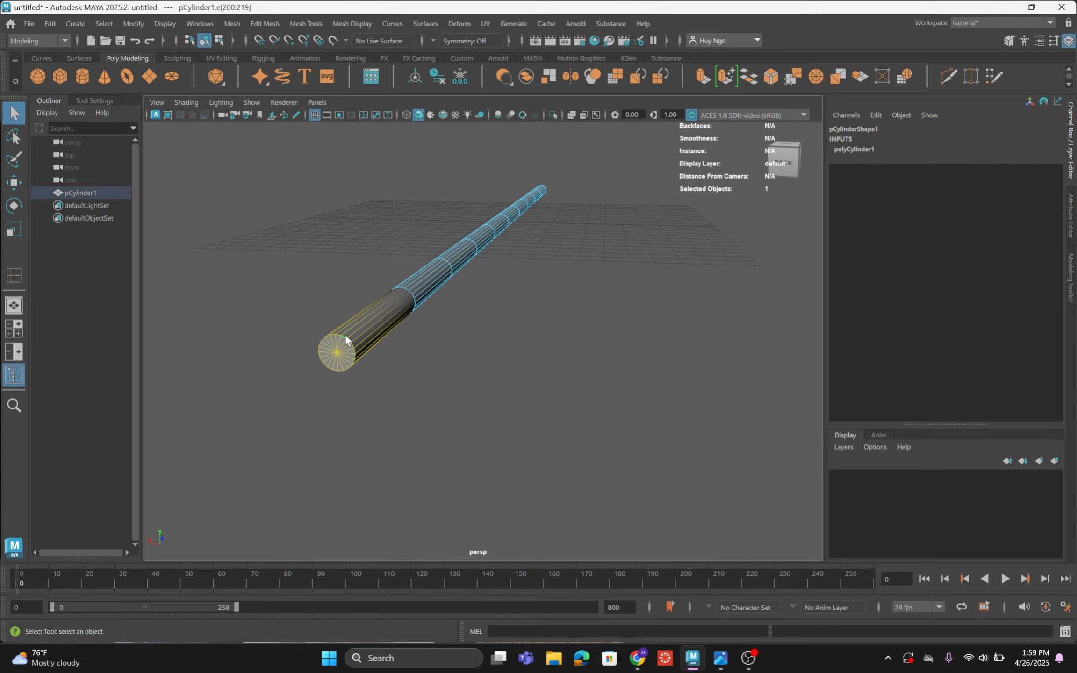
- Turn on soft selection for the end edge loop and widen its falloff radius to cover most of the rod's length
key("b")
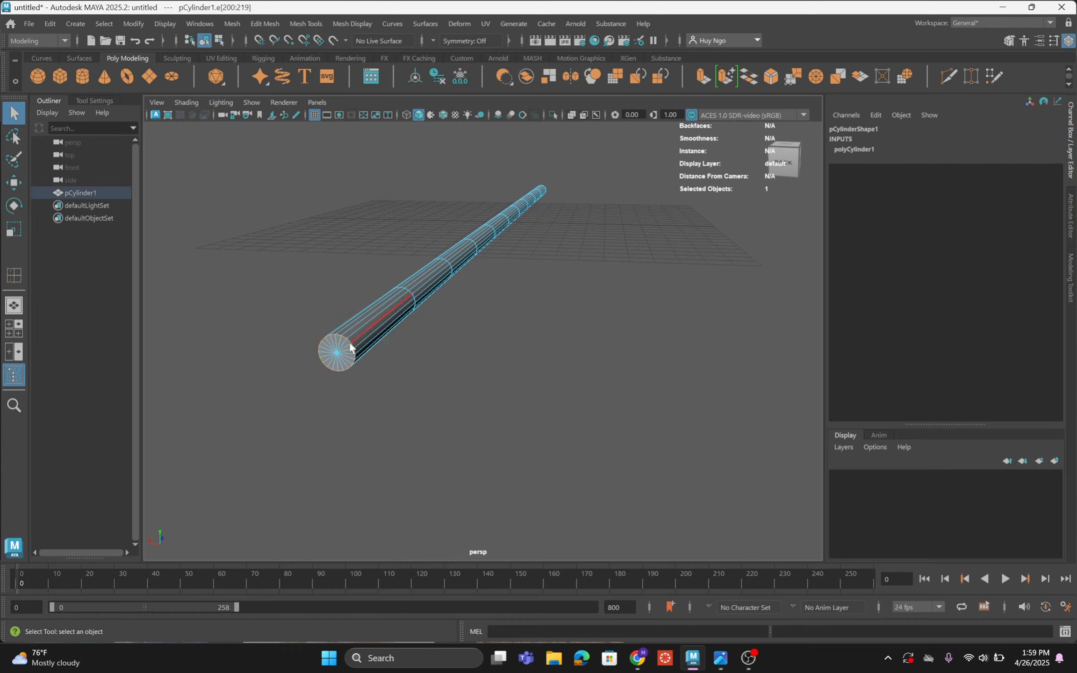
middle_click_drag(339, 340, 507, 307, "alt")
right_click_drag(507, 307, 603, 312, "alt")
left_click_drag(603, 312, 559, 332, "alt")
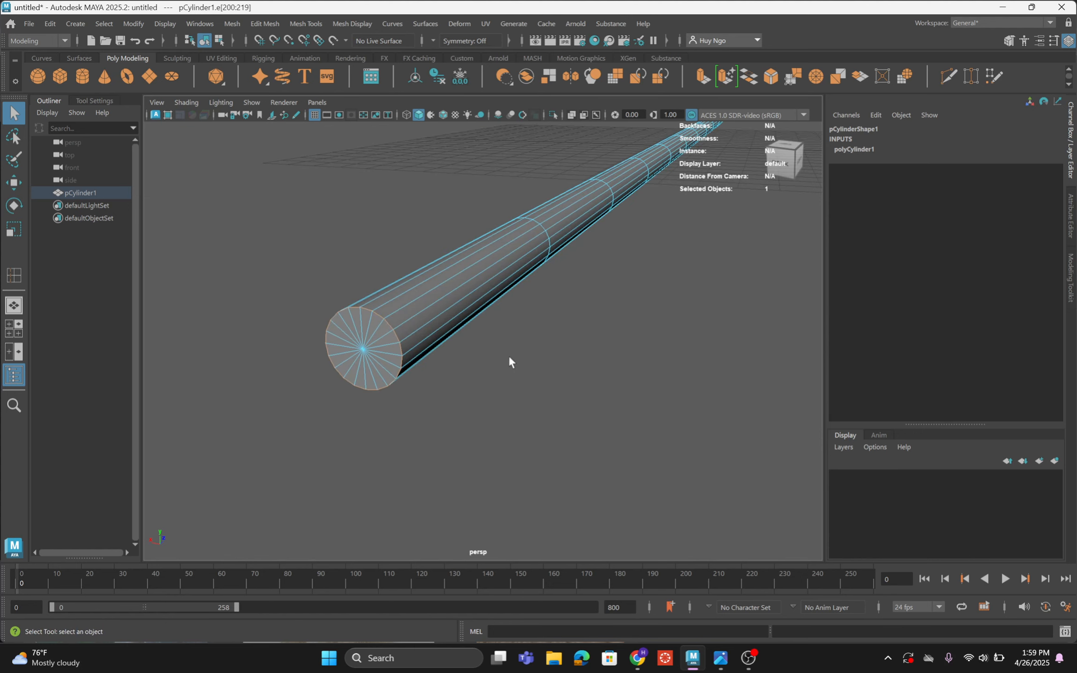
right_click_drag(510, 363, 404, 391, "alt")
key("b")
left_click_drag(433, 360, 611, 334)
scroll(611, 329, "down", 5)
left_click_drag(548, 354, 780, 301)
left_click_drag(596, 348, 683, 330)
- Scale down the soft-selected end loop to taper the rod to a thin tip, then return to object mode
key("r")
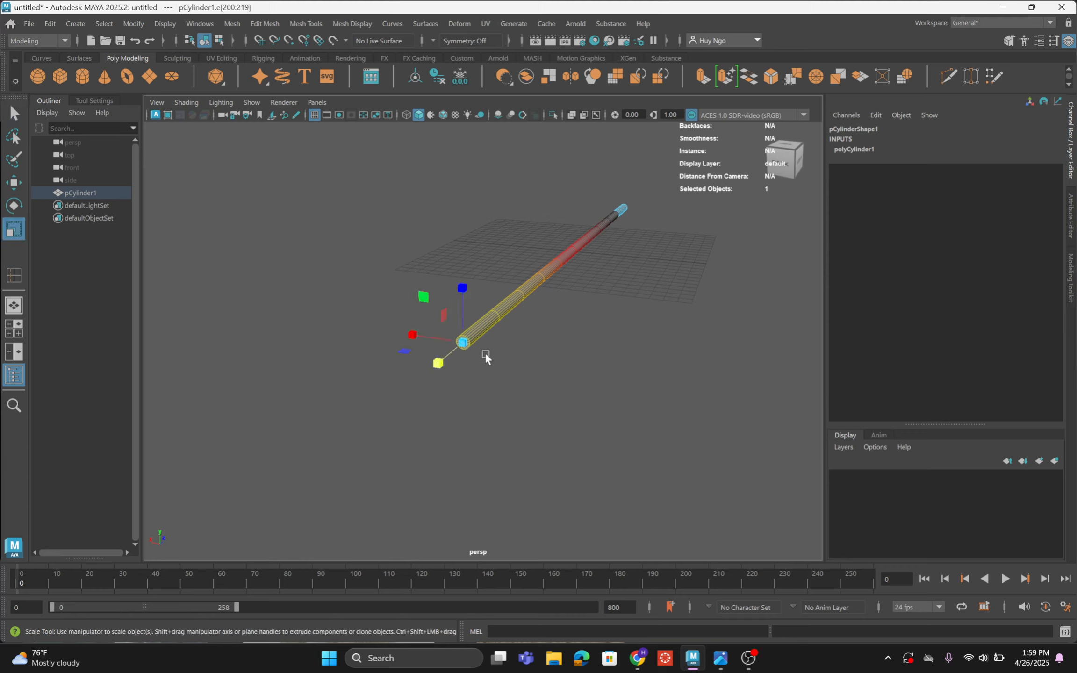
left_click_drag(424, 300, 430, 315)
key("f")
right_click_drag(540, 344, 388, 315, "alt")
left_click_drag(445, 294, 452, 308)
key("q")
right_click_drag(574, 254, 631, 234)
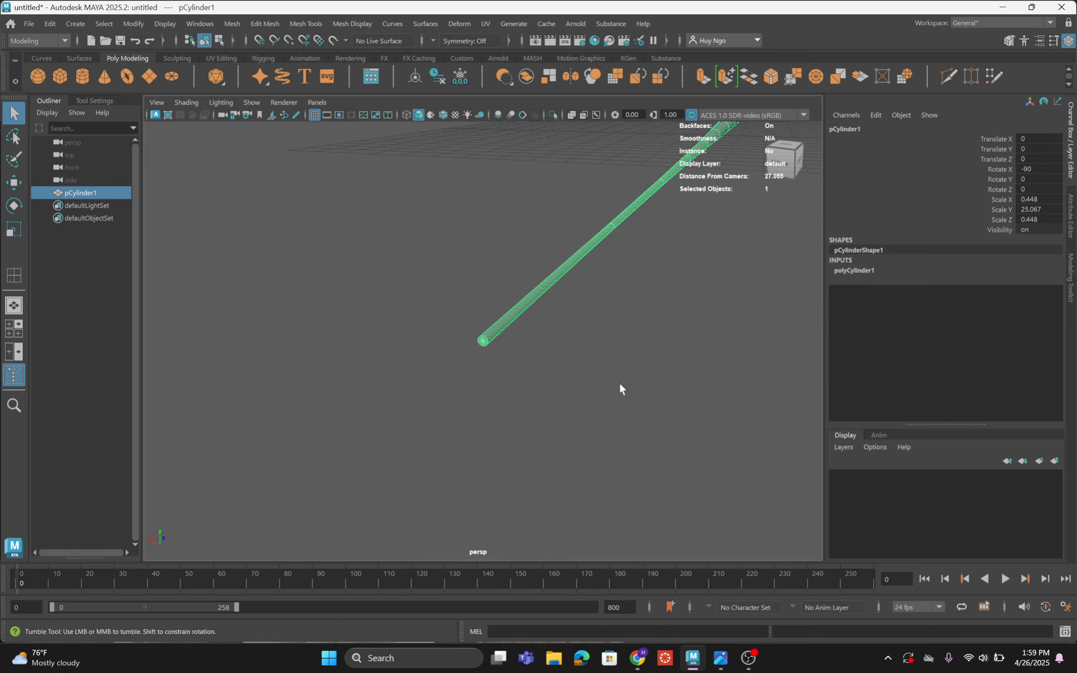
- Examine the rod's taper along its full length from several angles
left_click_drag(575, 375, 526, 248, "alt")
right_click_drag(526, 248, 197, 365, "alt")
middle_click_drag(440, 402, 454, 330, "alt")
right_click_drag(490, 323, 579, 195)
left_click(504, 294)
left_click(496, 318)
left_click(524, 366)
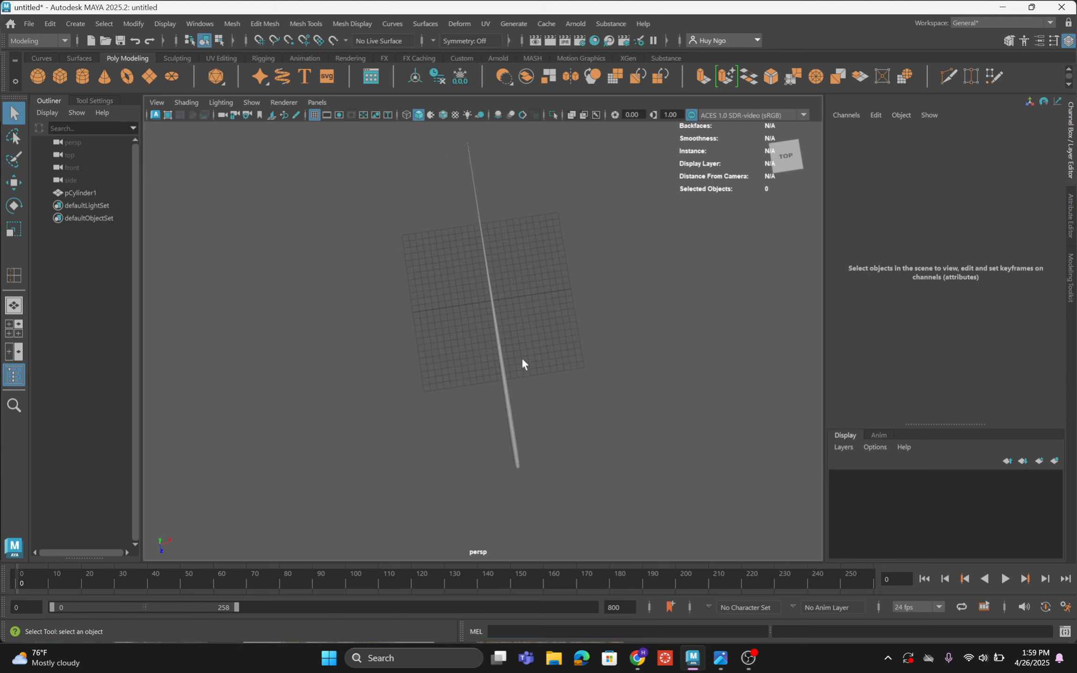
left_click_drag(524, 366, 553, 351, "alt")
left_click(554, 347)
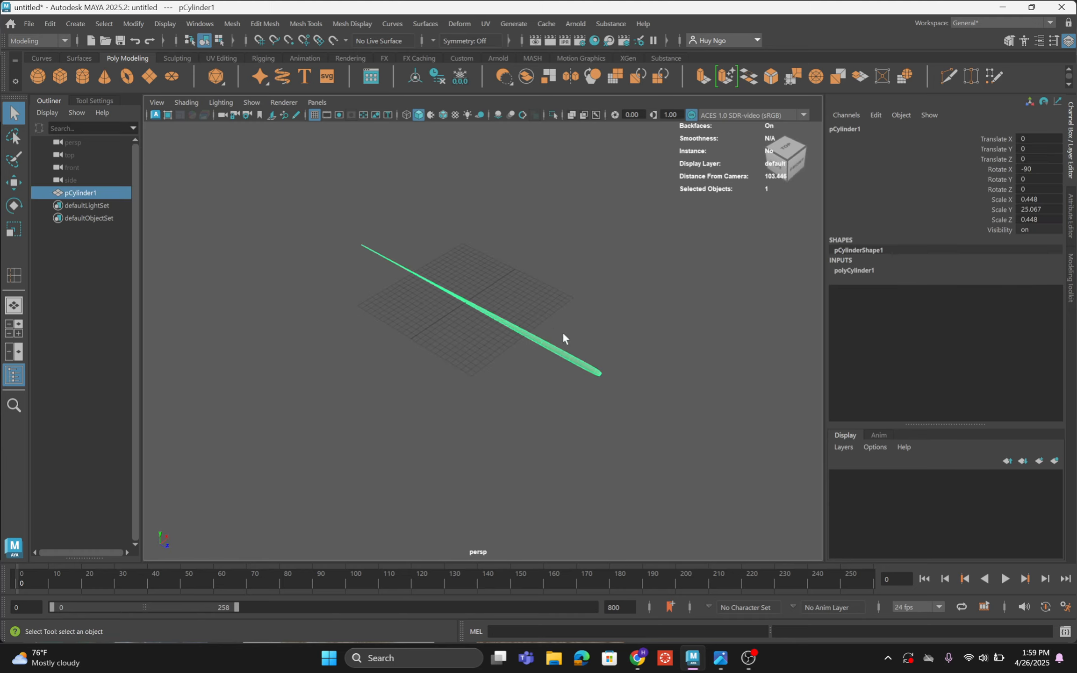
left_click(547, 299)
left_click(457, 296)
left_click(494, 272)
middle_click_drag(458, 279, 511, 324, "alt")
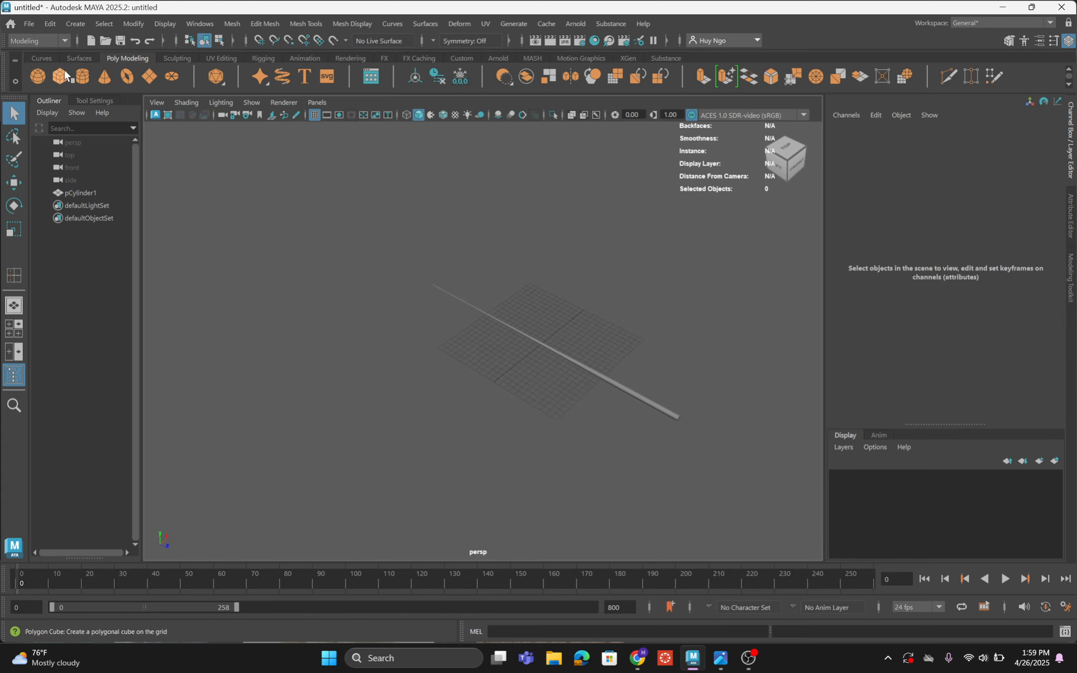
- Create a polygon plane scaled to about 17.917 in X and 37.591 in Z, and move it to about -6.174 along Z
left_click(150, 77)
key("r")
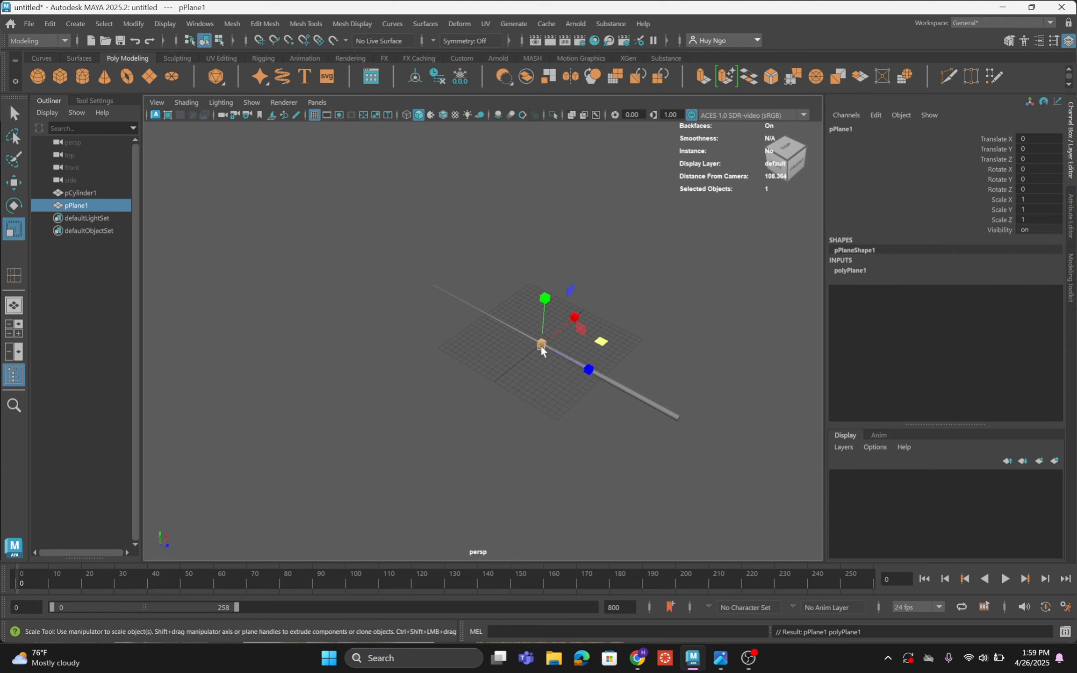
left_click_drag(537, 345, 558, 360)
key("w")
key("f")
middle_click_drag(360, 340, 532, 310, "alt")
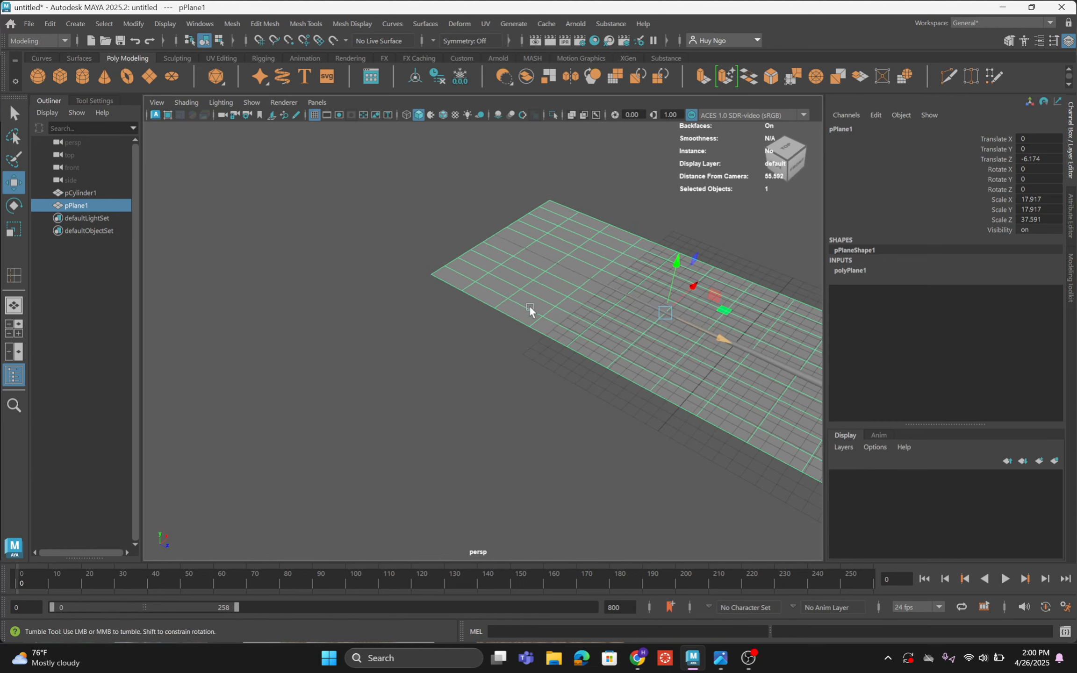
- Enable viewport anti-aliasing and hide the grid
left_click_drag(531, 310, 649, 302, "alt")
scroll(421, 367, "up", 5)
middle_click_drag(408, 363, 619, 363, "alt")
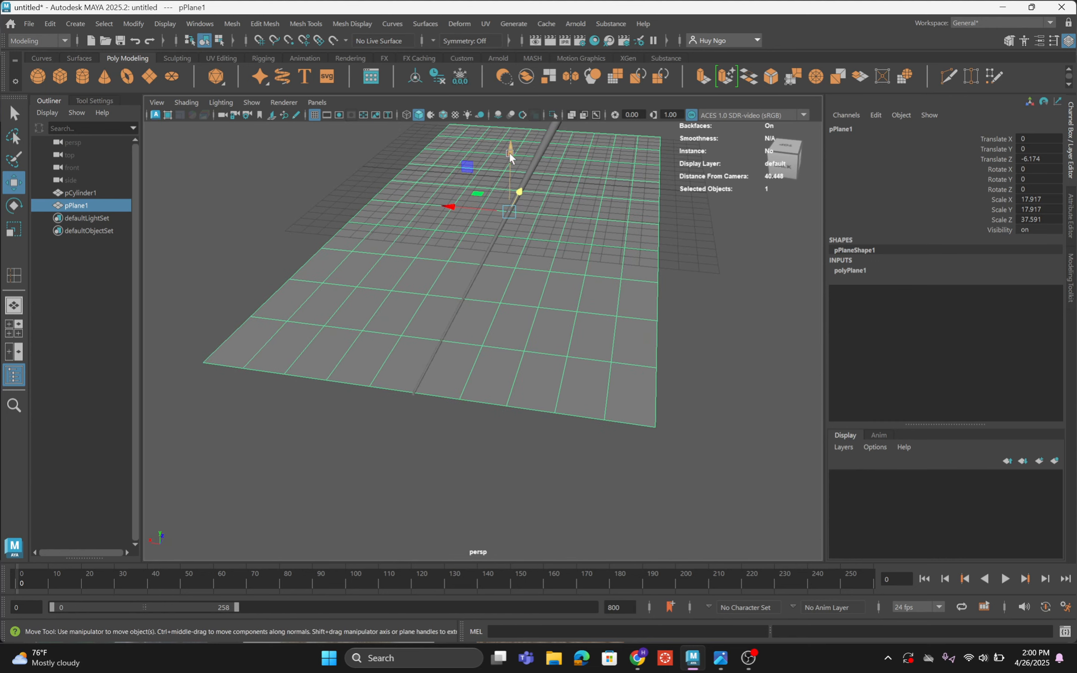
left_click(522, 117)
left_click(315, 116)
scroll(560, 305, "up", 3)
left_click_drag(451, 349, 421, 353, "alt")
- Shift the plane to about -6.281 along Z and scale it to about 18.571 in X and 41.535 in Z
left_click_drag(579, 140, 579, 141)
middle_click_drag(329, 402, 442, 344, "alt")
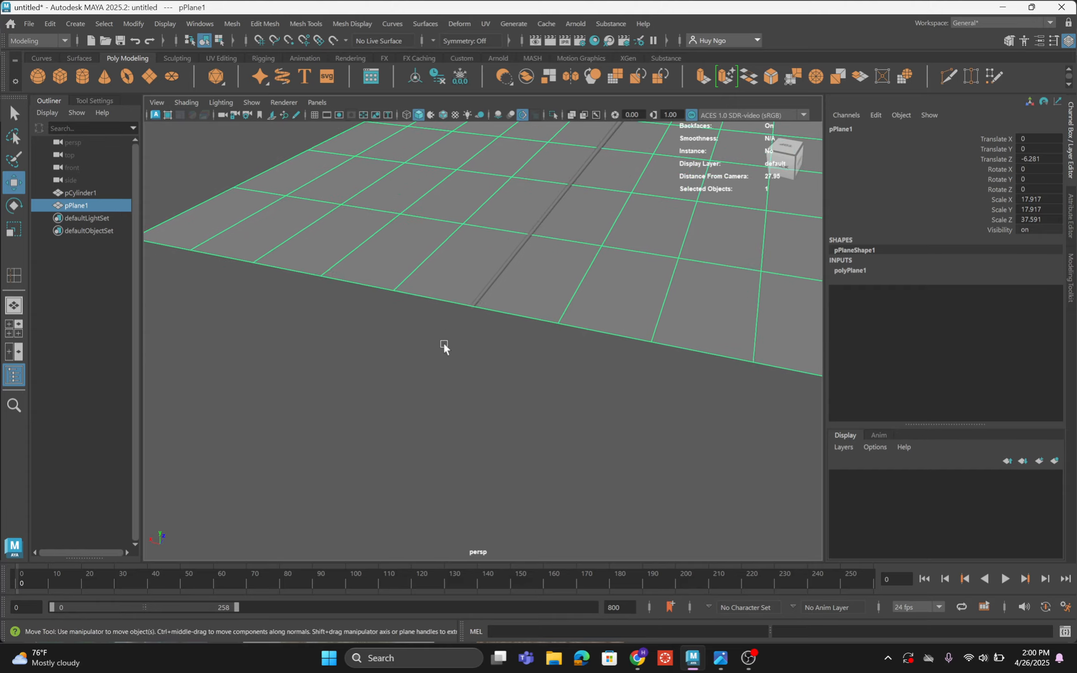
scroll(443, 342, "up", 2)
scroll(430, 313, "down", 5)
left_click_drag(430, 312, 404, 289, "alt")
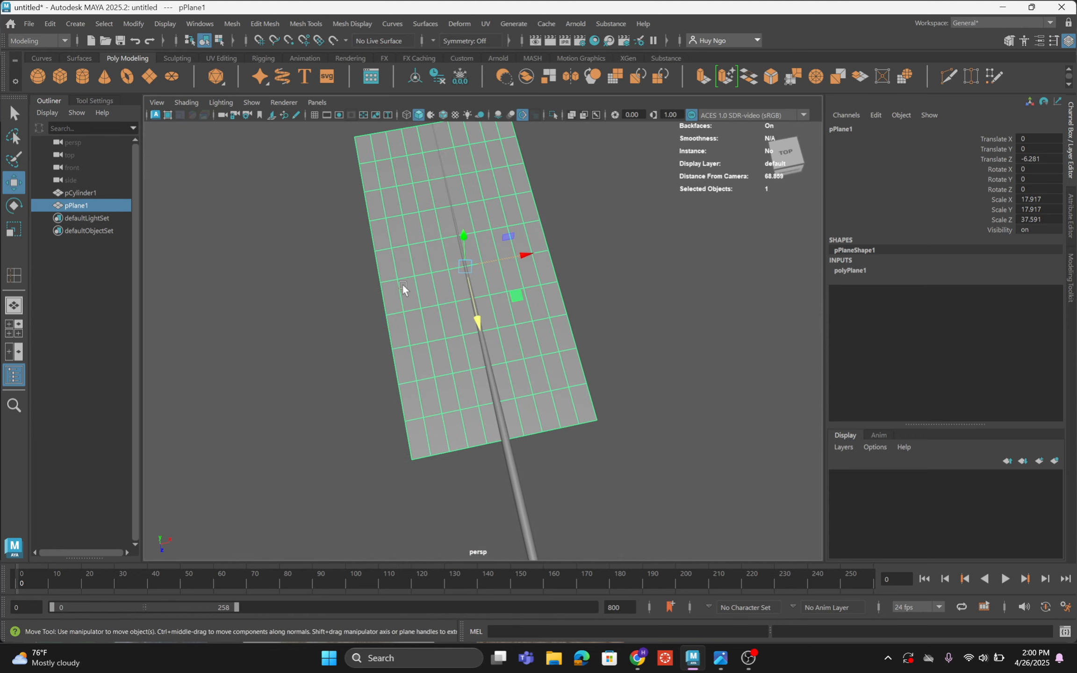
key("r")
left_click_drag(523, 260, 524, 250)
scroll(543, 355, "down", 3)
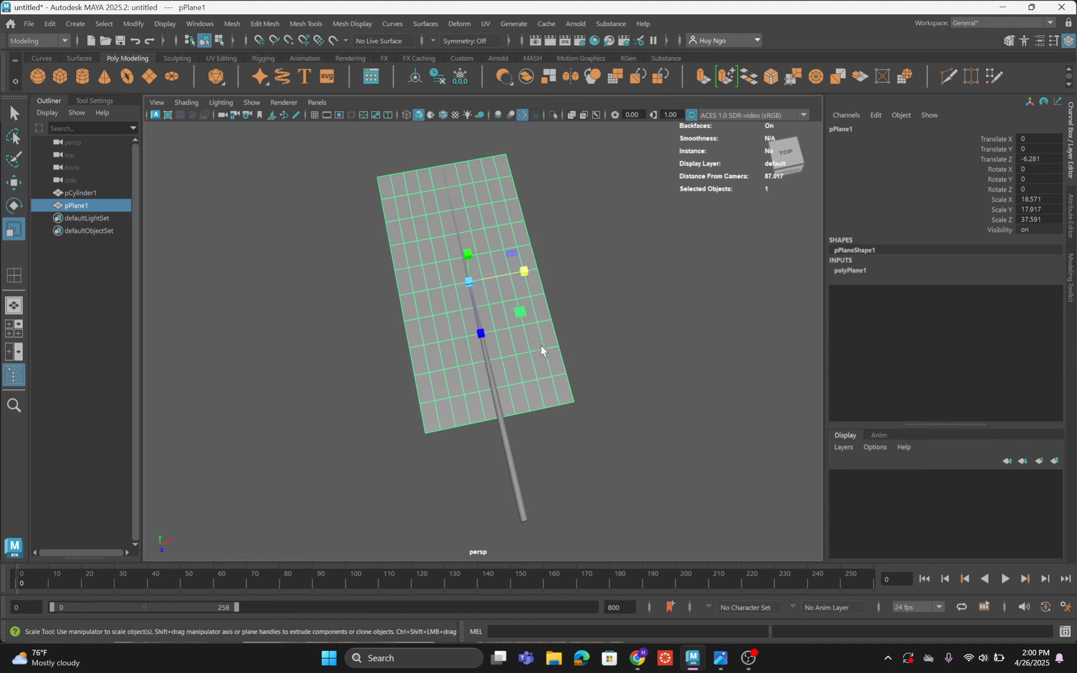
left_click_drag(482, 339, 439, 365)
scroll(519, 384, "up", 3)
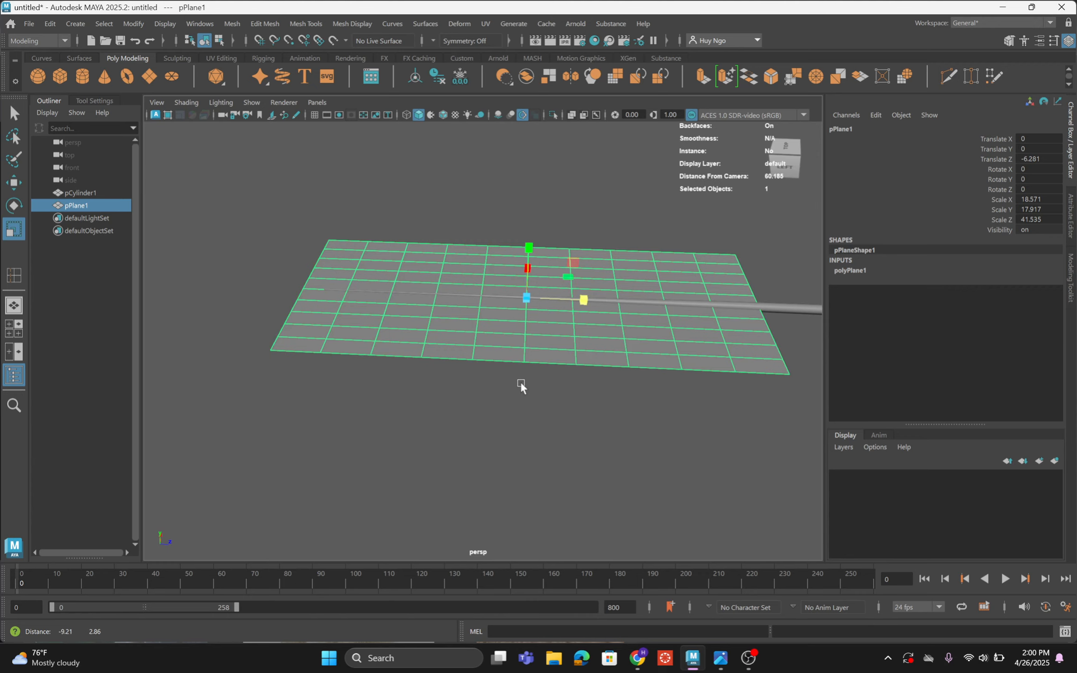
- Move the plane along the rod to about -4.606 in Z and deselect it
key("w")
left_click_drag(584, 301, 605, 303)
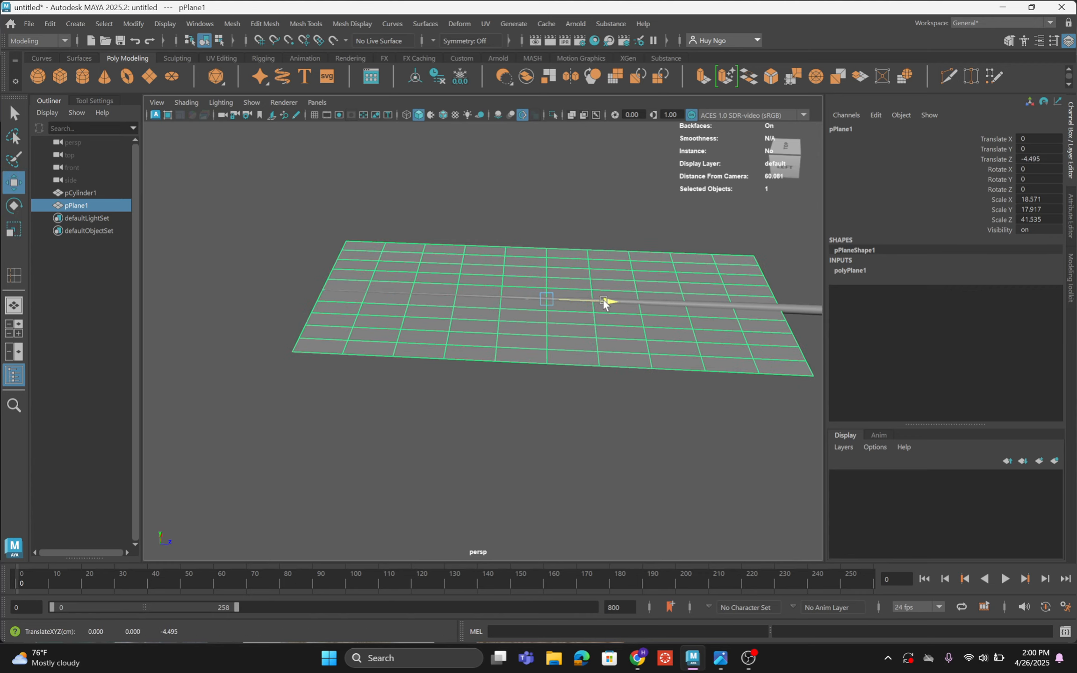
middle_click_drag(605, 303, 430, 369, "alt")
left_click_drag(430, 370, 474, 368, "alt")
key("q")
left_click(551, 329)
left_click_drag(551, 329, 481, 344, "alt")
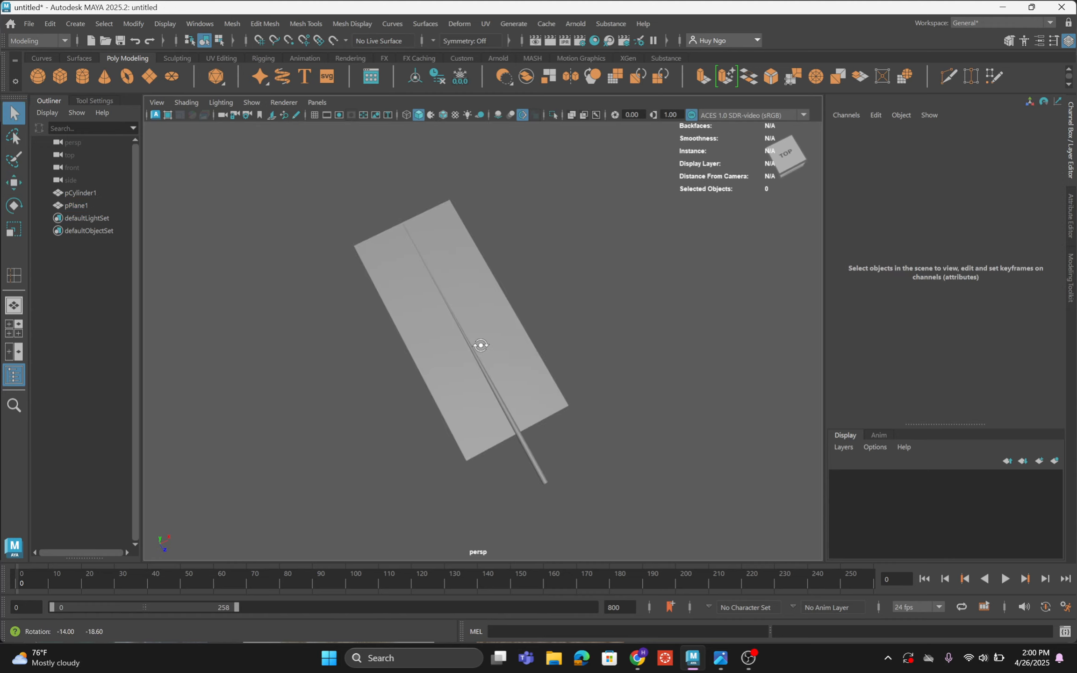
- Select the plane and switch to the orthographic top view with the whole plane framed
key("alt+Tab")
key("alt+Tab")
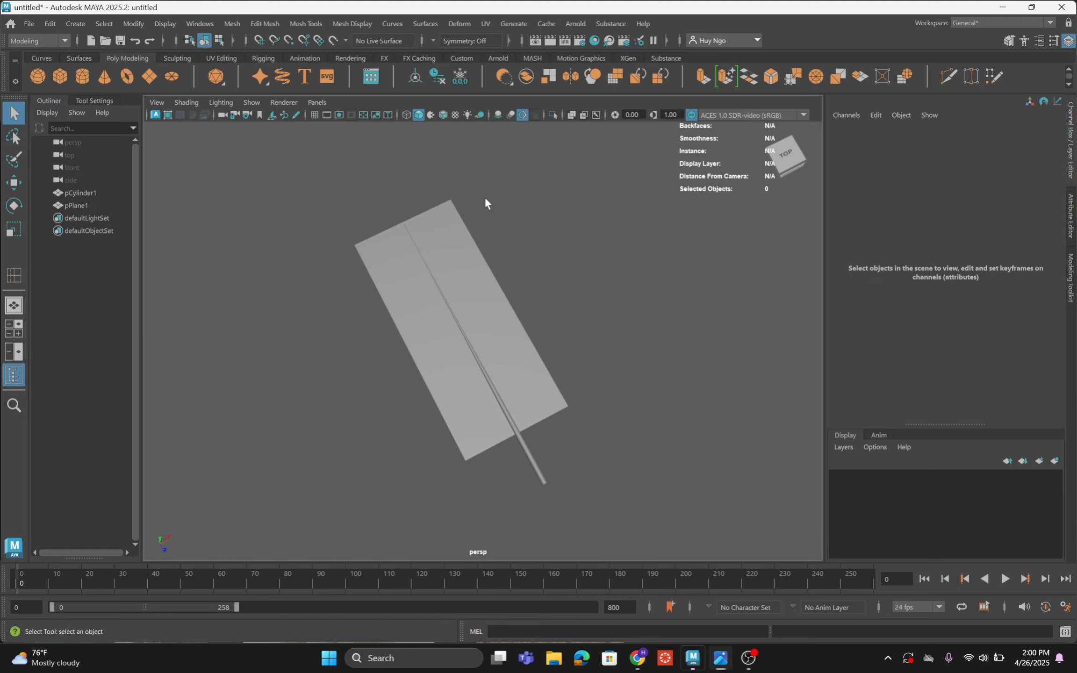
left_click_drag(486, 202, 512, 327, "alt")
left_click(513, 327)
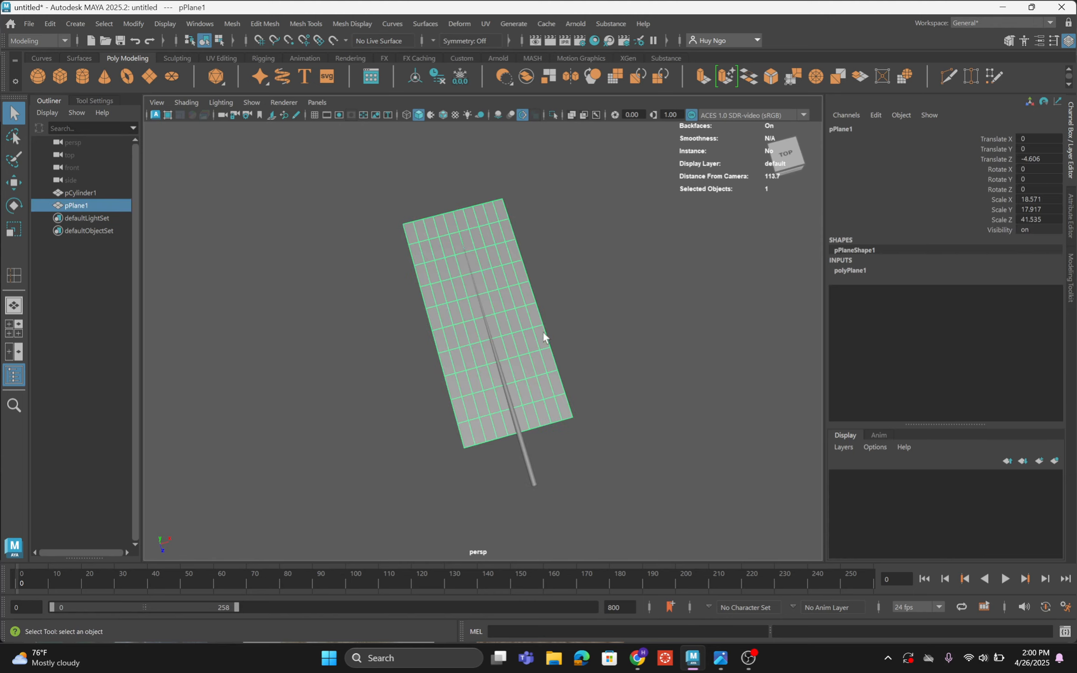
key("space")
left_click_drag(611, 322, 486, 311)
scroll(484, 309, "down", 8)
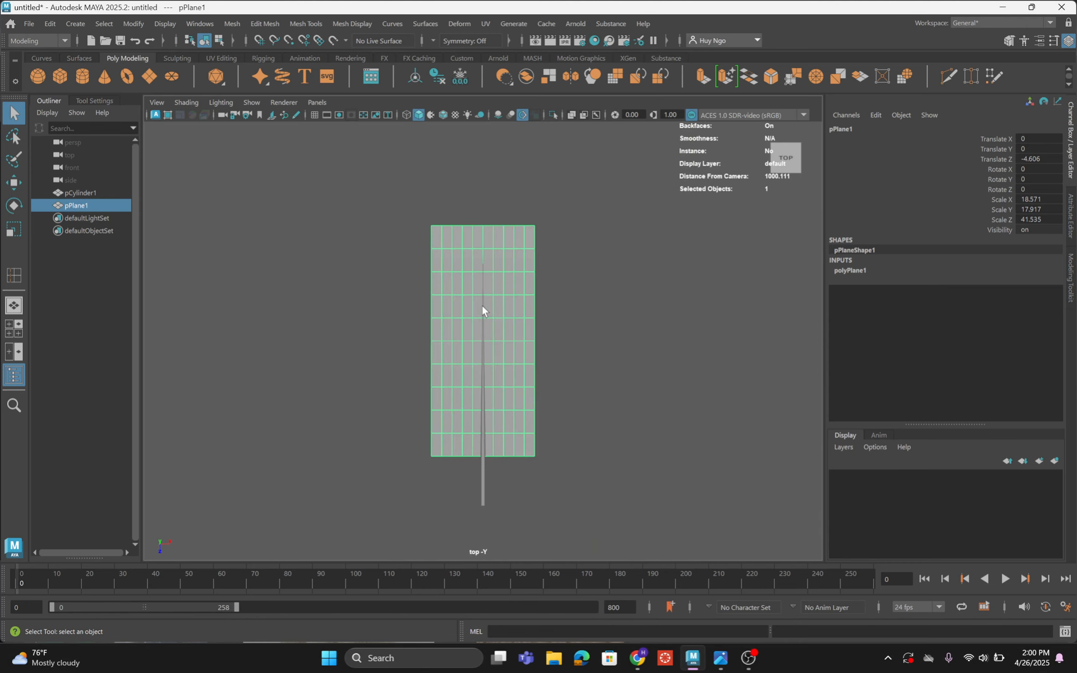
middle_click_drag(481, 305, 479, 260, "alt")
right_click_drag(478, 260, 524, 257, "alt")
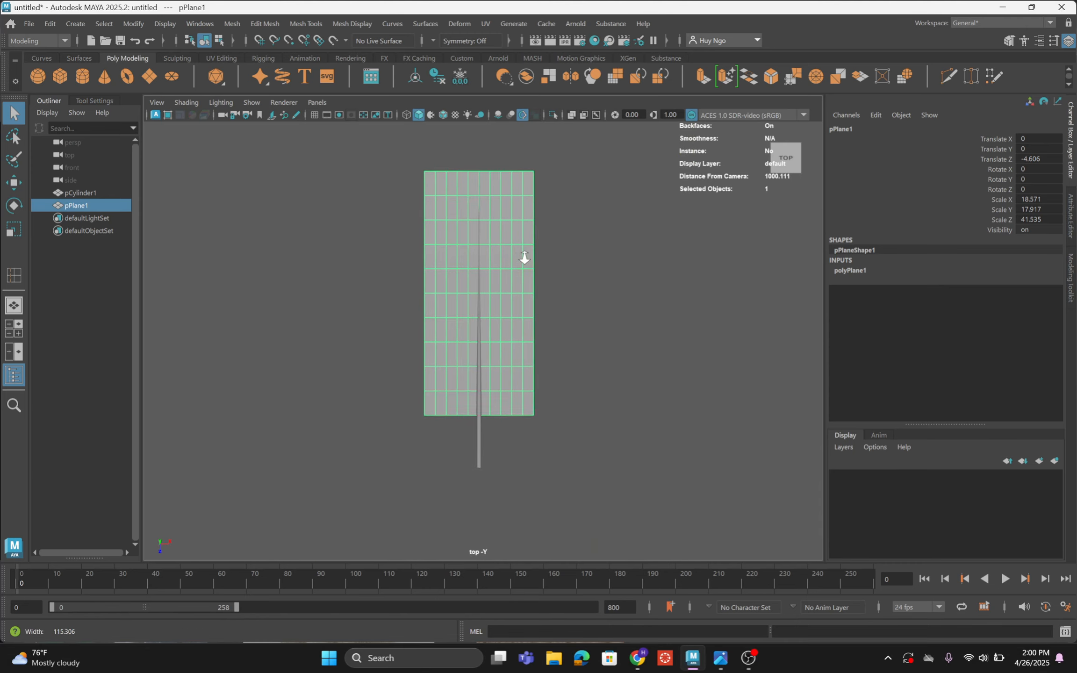
left_click(486, 25)
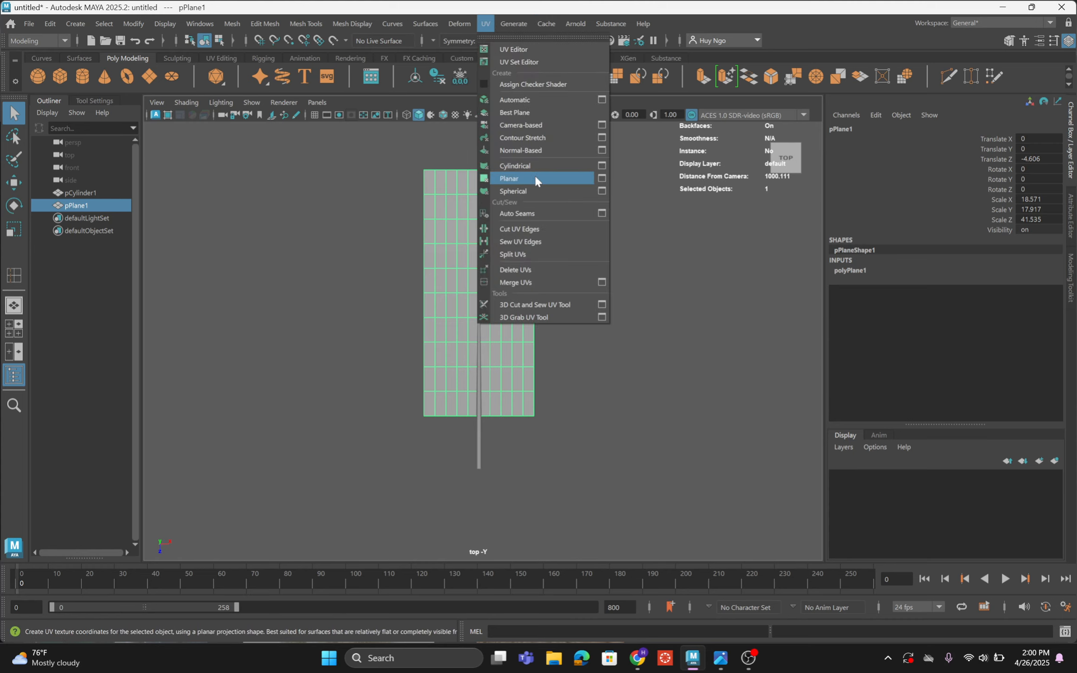
left_click(598, 180)
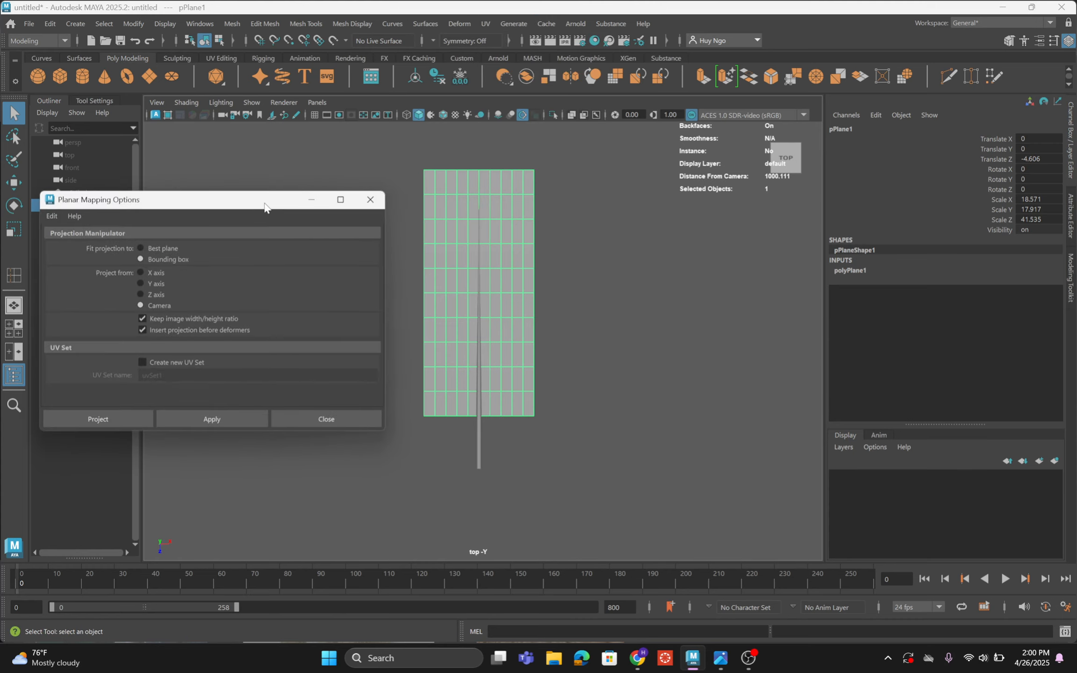
left_click_drag(264, 207, 449, 150)
left_click(556, 141)
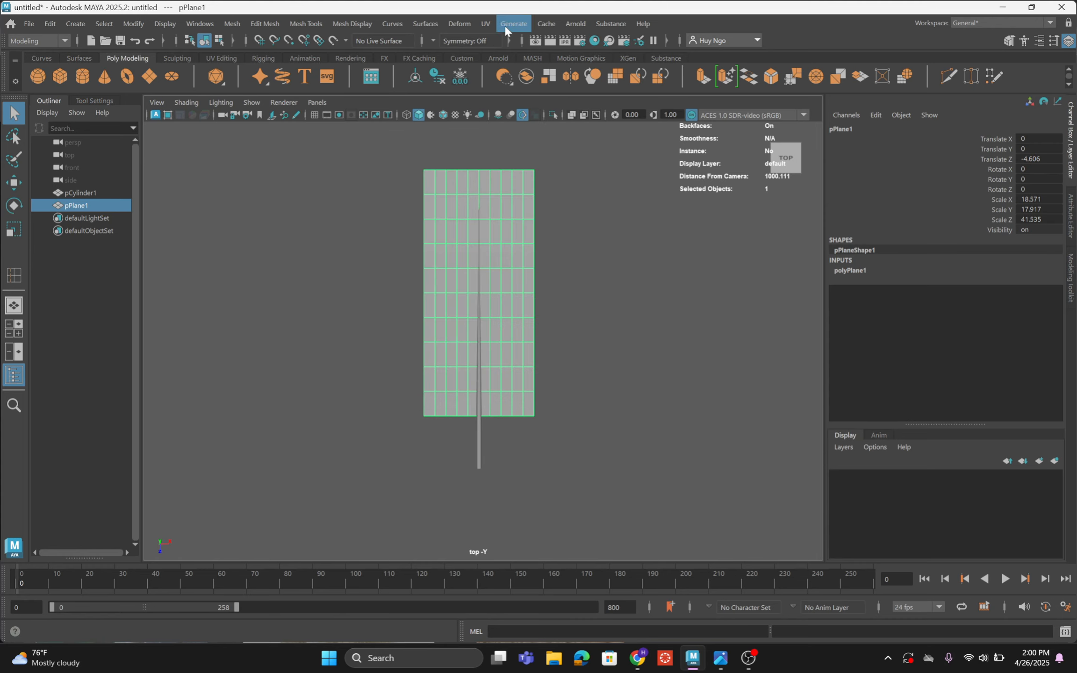
- Apply a planar UV projection to the plane from the camera, fitted to the bounding box with the image width/height ratio kept
left_click(485, 23)
left_click(600, 180)
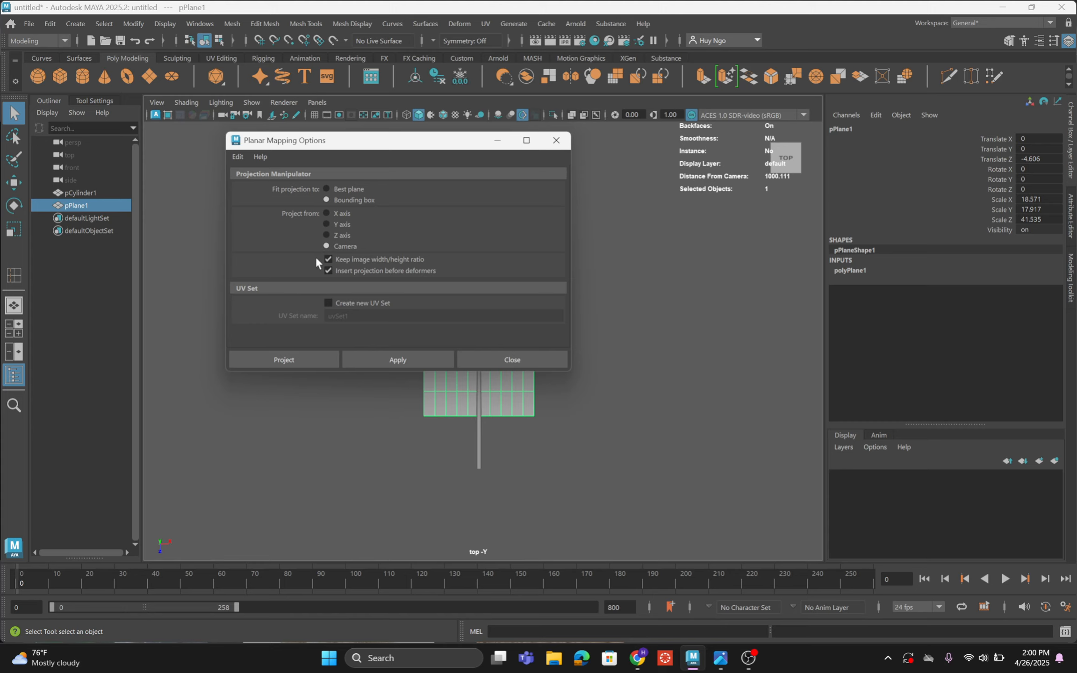
left_click(396, 360)
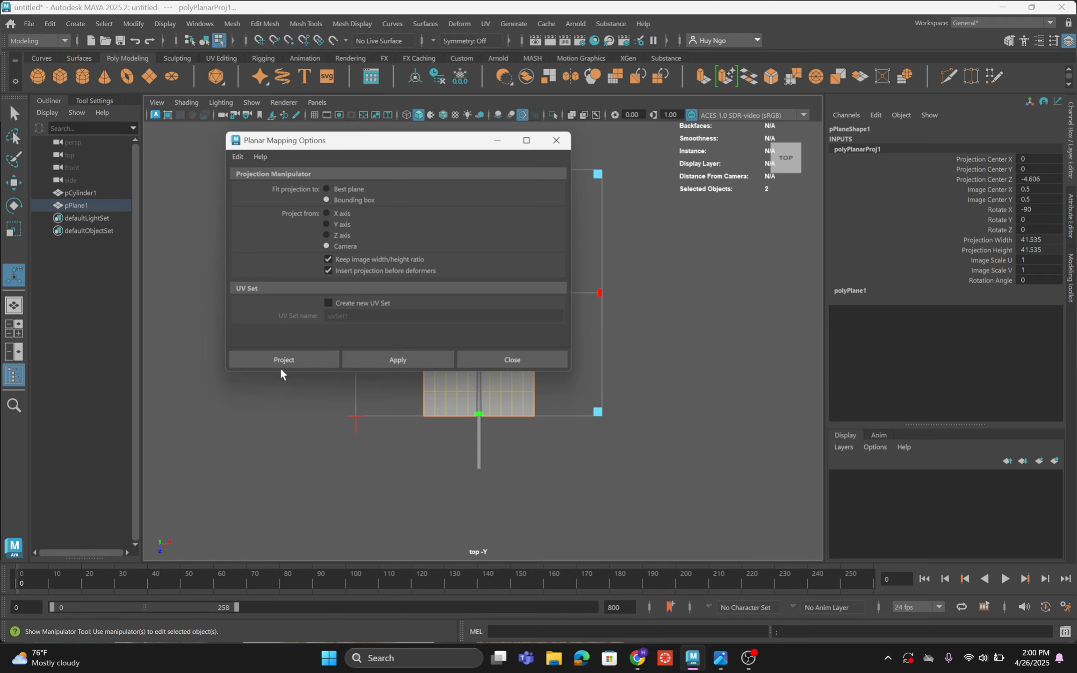
- Close the planar mapping options and open the UV Editor for the projected plane
left_click(504, 358)
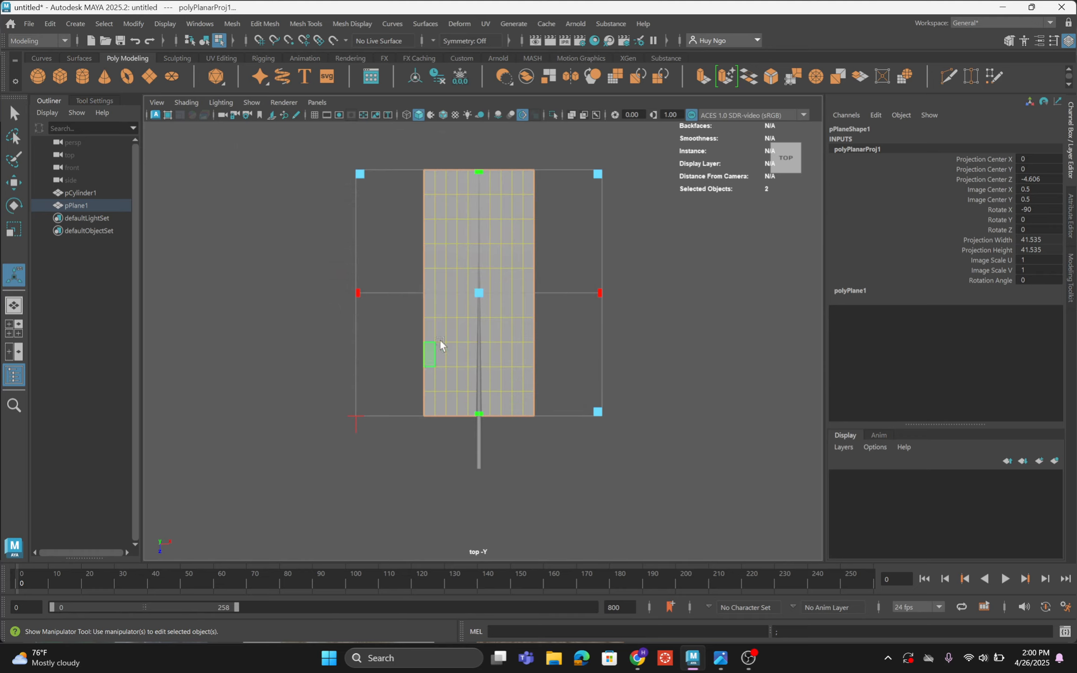
left_click(485, 24)
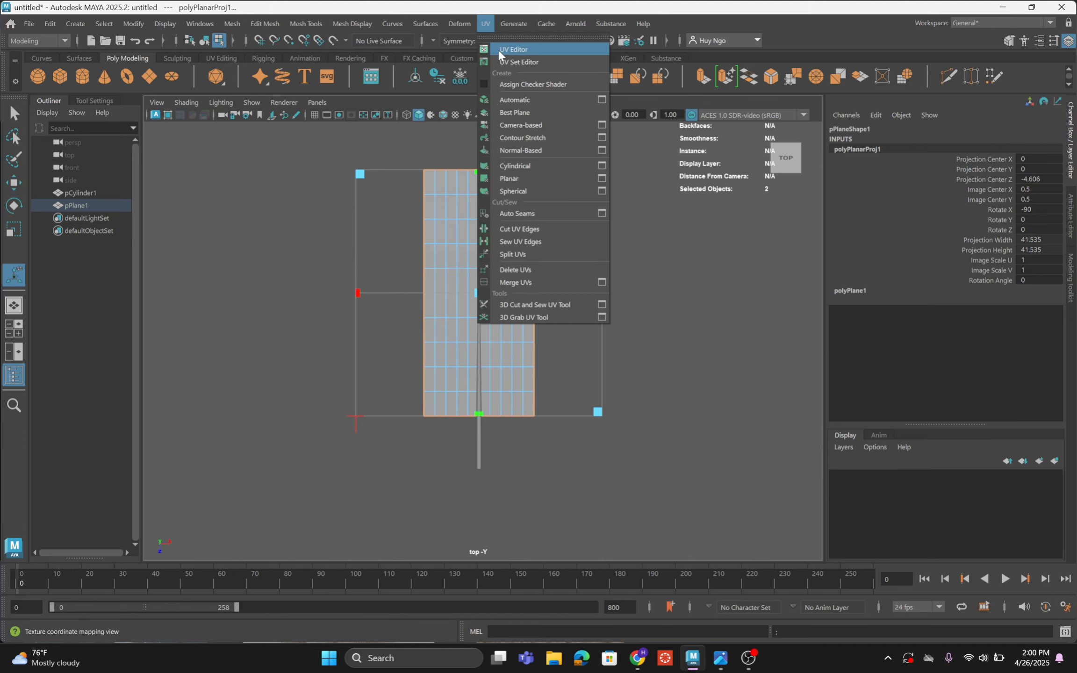
left_click(505, 43)
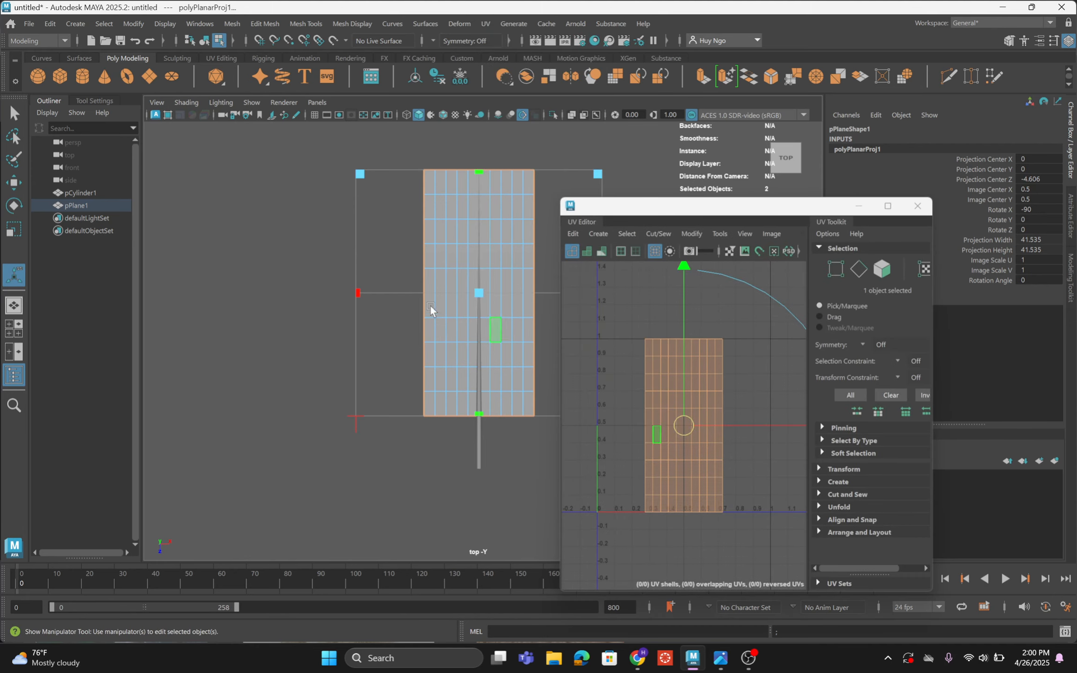
left_click_drag(691, 208, 703, 202)
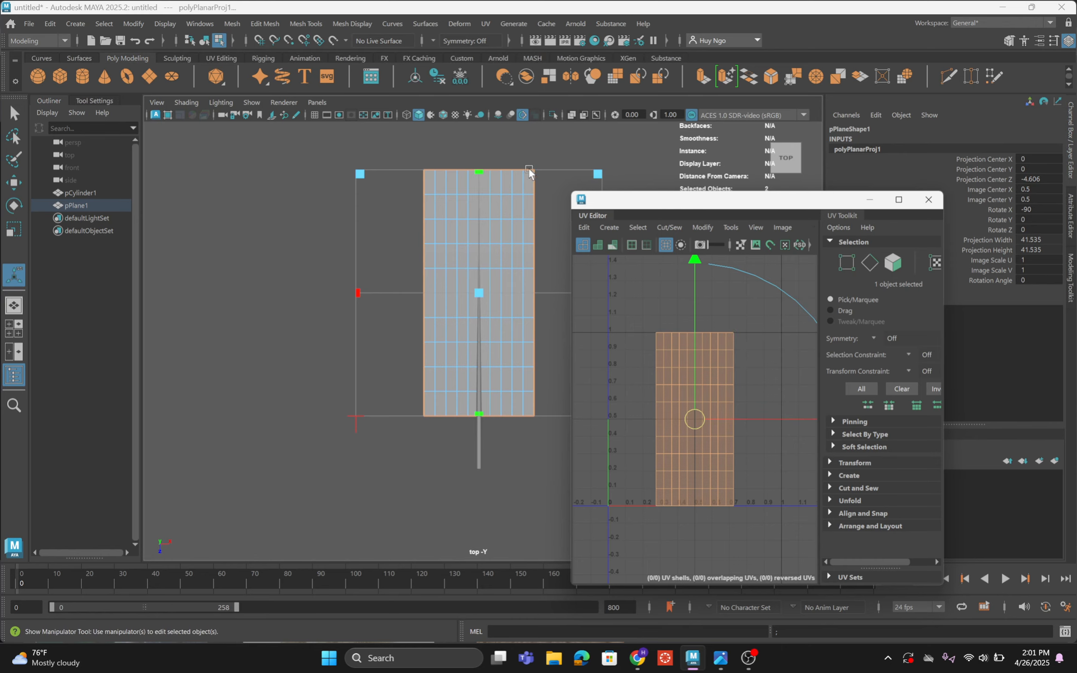
- Leave the projection manipulator, reselect only the plane and move the UV Editor window clear of it
key("q")
right_click_drag(448, 231, 512, 211)
left_click(352, 228)
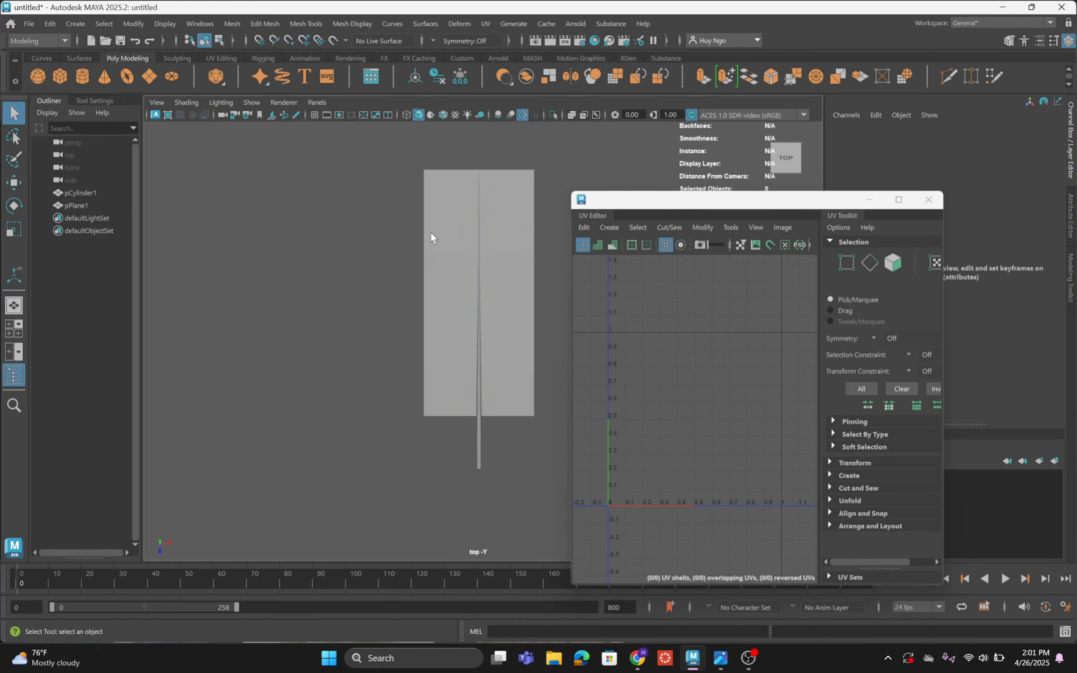
left_click(431, 234)
left_click_drag(665, 202, 105, 235)
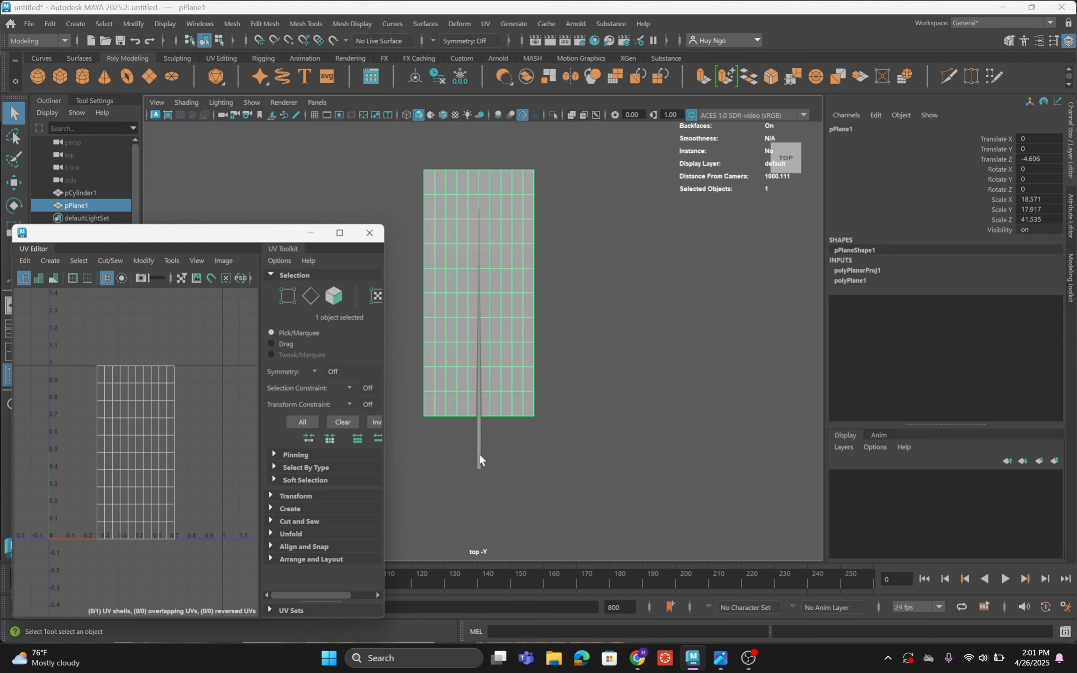
- Assign a new Arnold aiStandardSurface material to the plane
right_click_drag(508, 222, 509, 224)
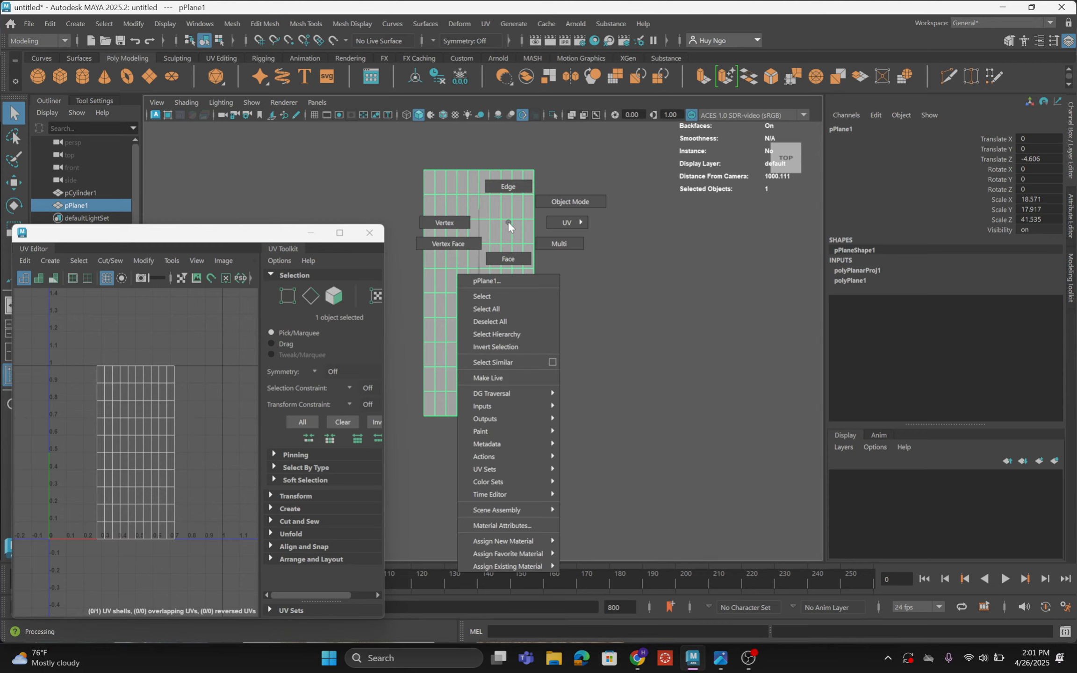
mouse_move(544, 541)
left_click(608, 605)
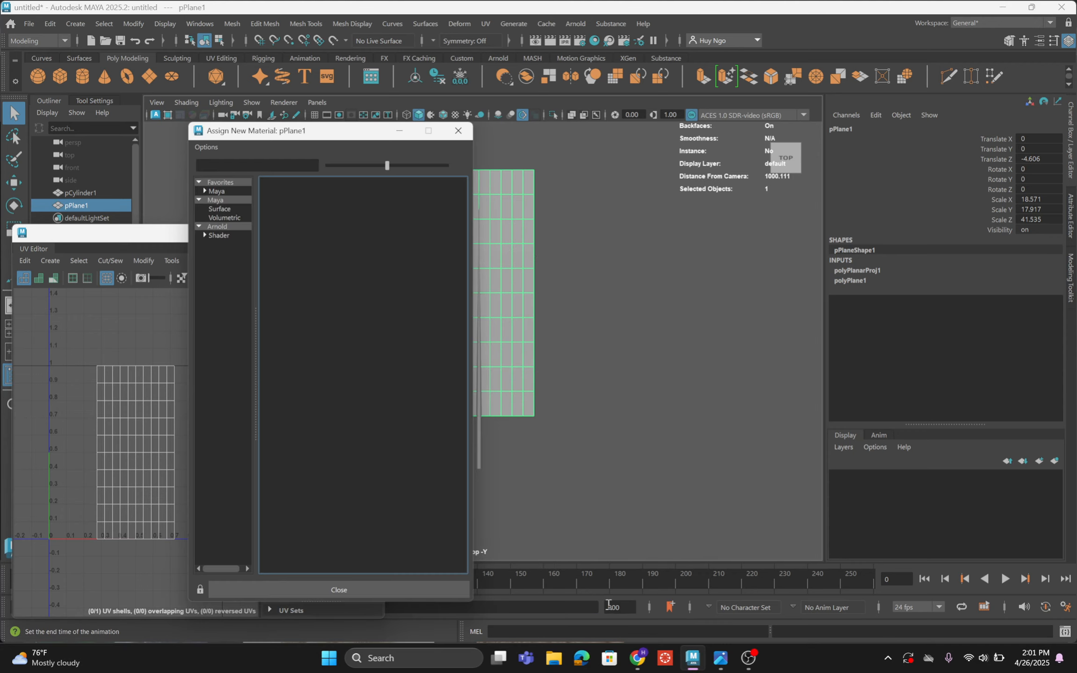
left_click(216, 227)
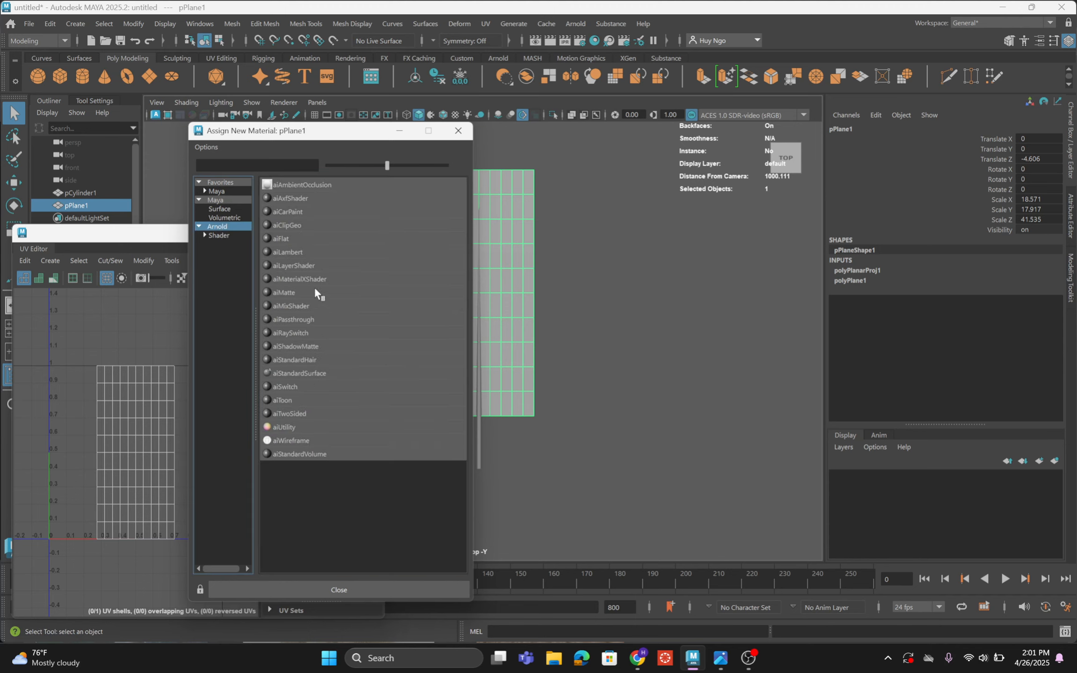
left_click(310, 372)
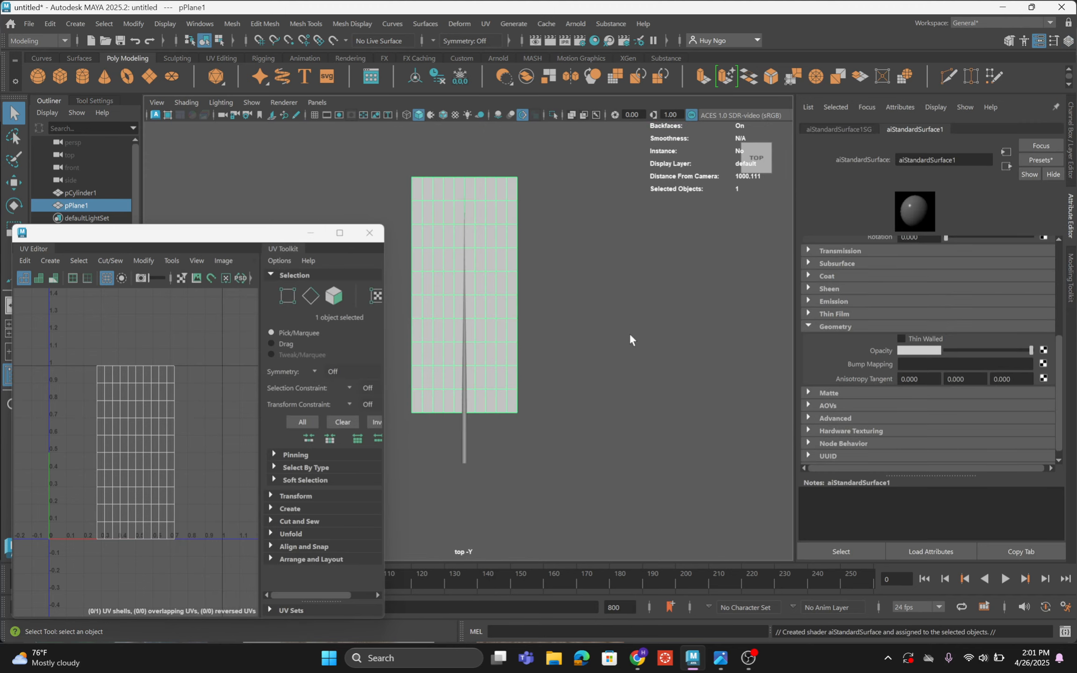
- Rename the plane's new material as Ai_Feather
double_click(923, 160)
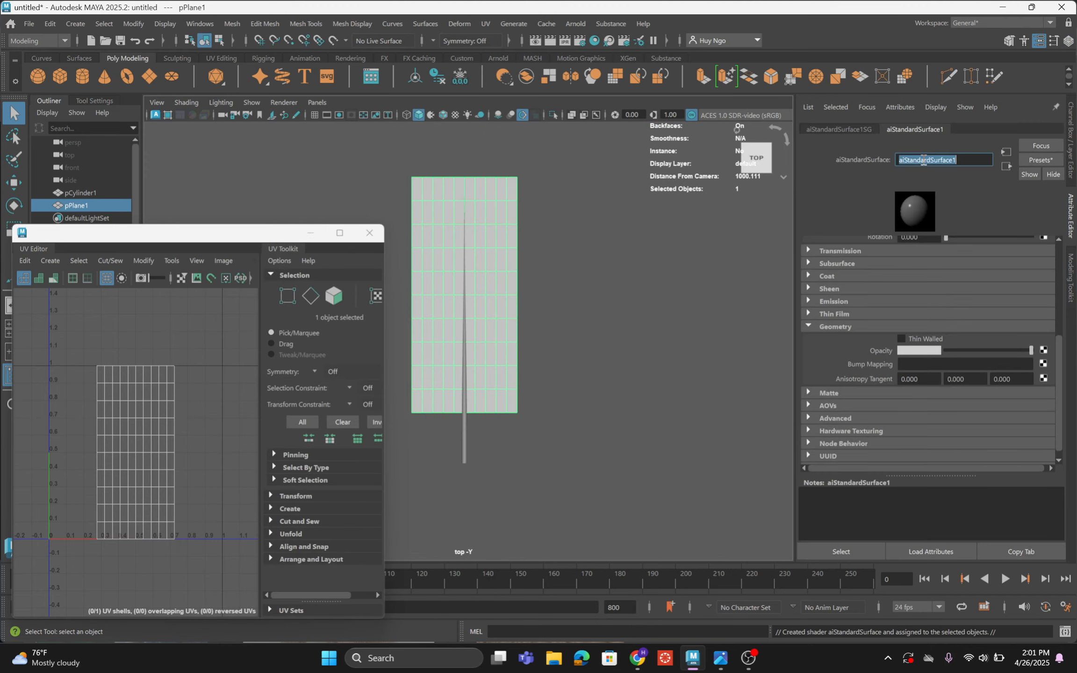
type("Ai_Feather")
key("Return")
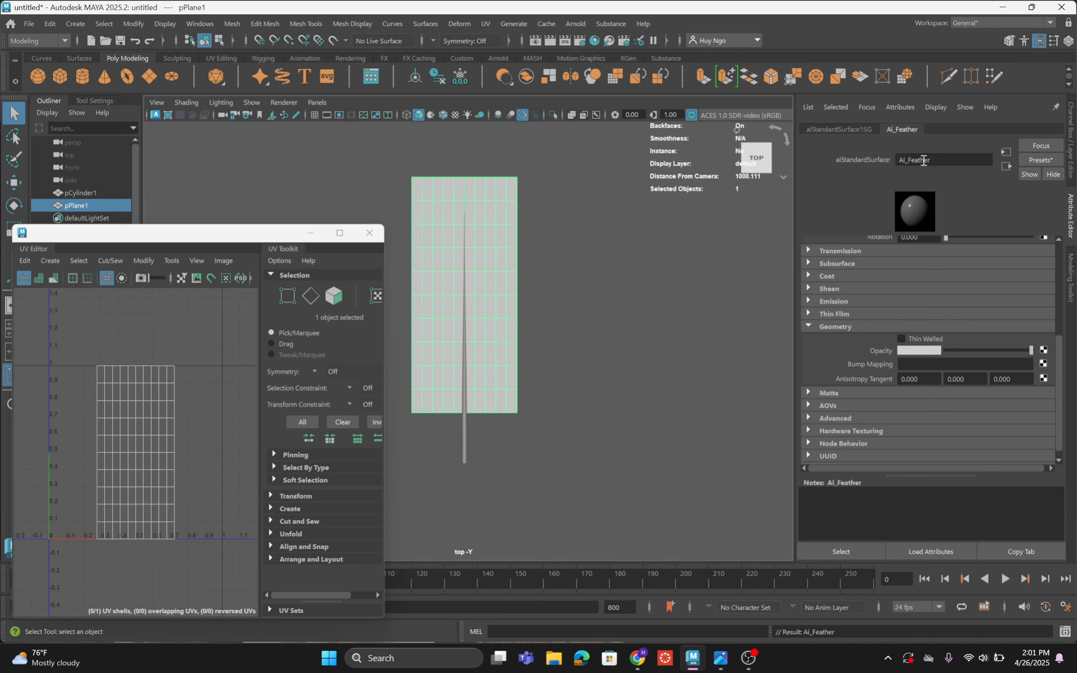
- Connect a File texture to the Geometry Opacity attribute of the Ai_Feather material
left_click(810, 325)
scroll(871, 268, "up", 3)
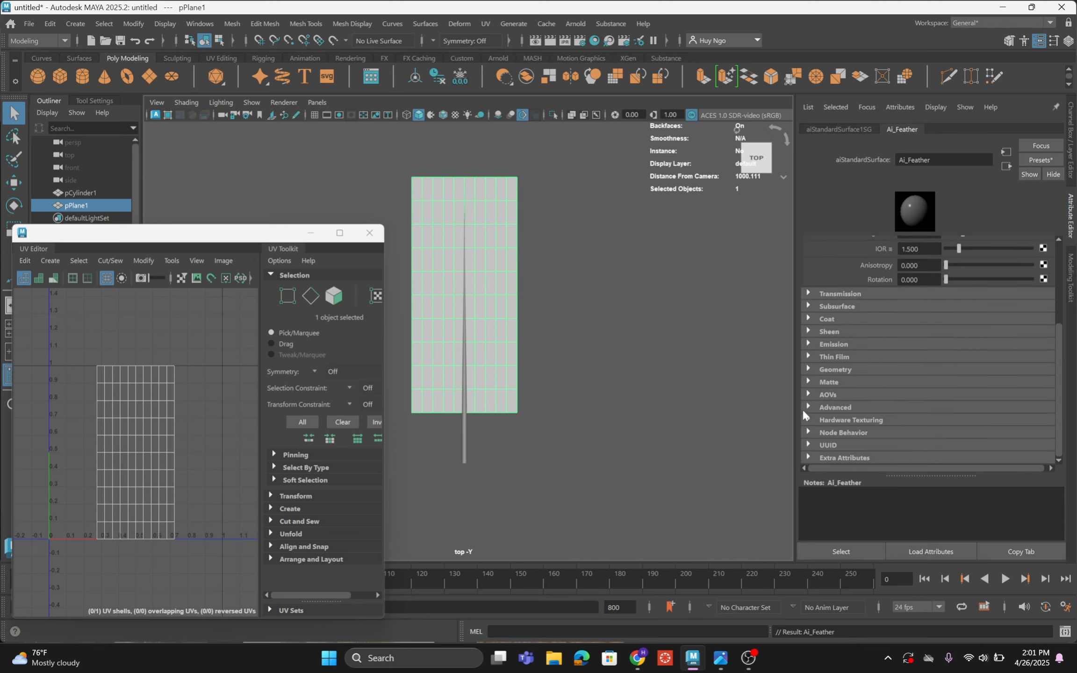
scroll(880, 302, "up", 3)
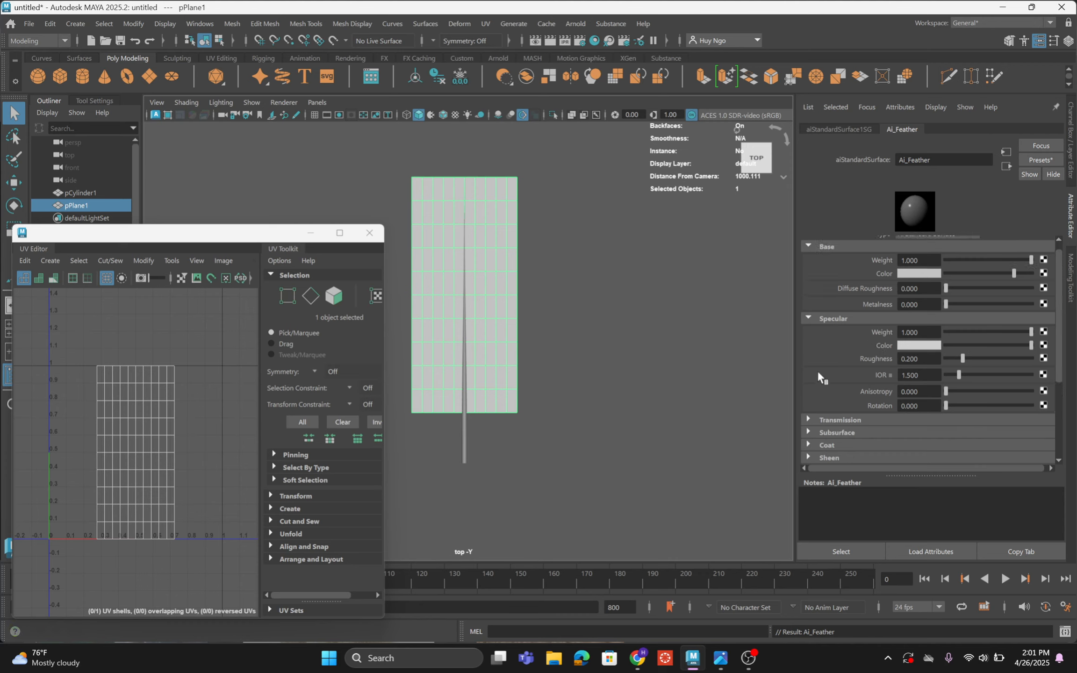
scroll(851, 337, "down", 1)
scroll(846, 354, "down", 1)
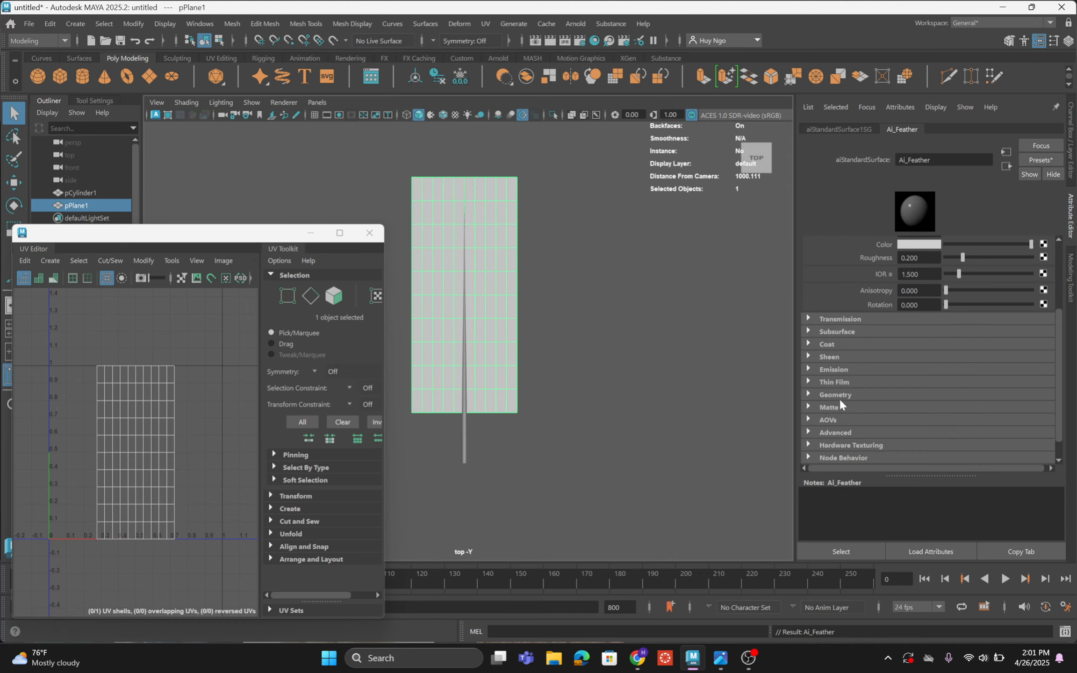
left_click(810, 394)
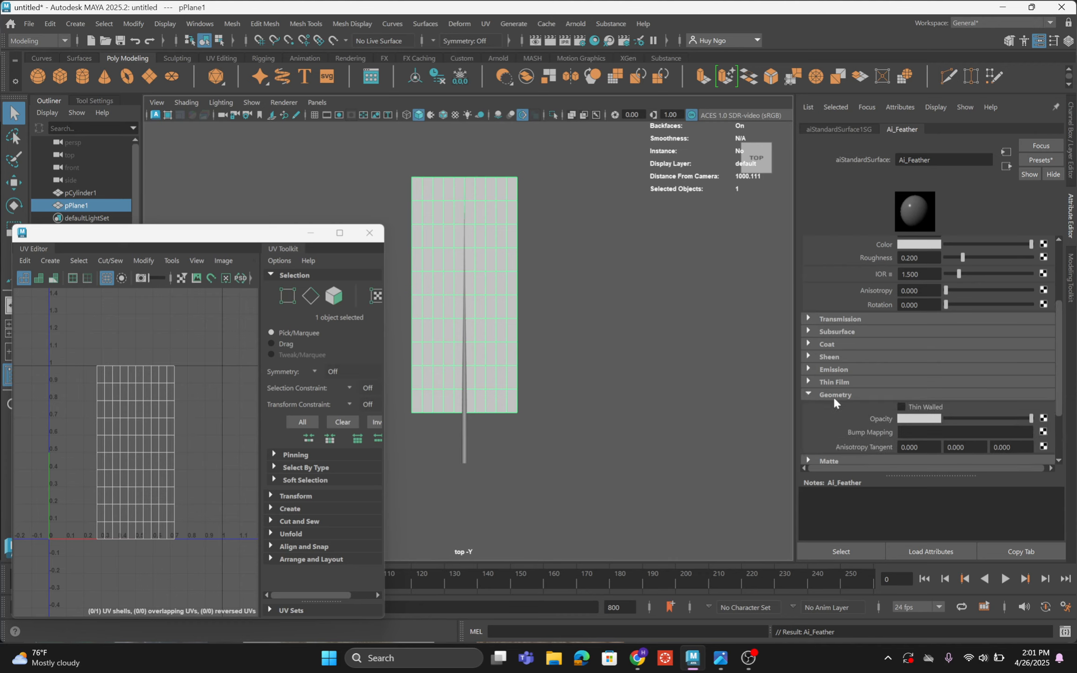
scroll(834, 397, "down", 1)
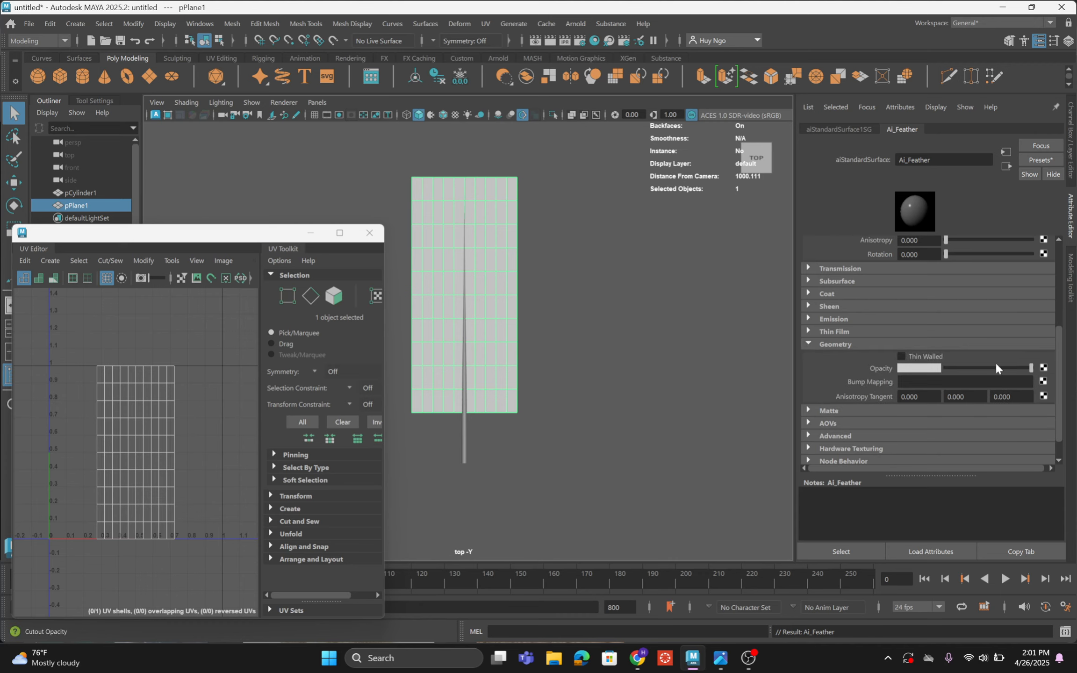
left_click_drag(1028, 367, 1051, 371)
left_click(1044, 369)
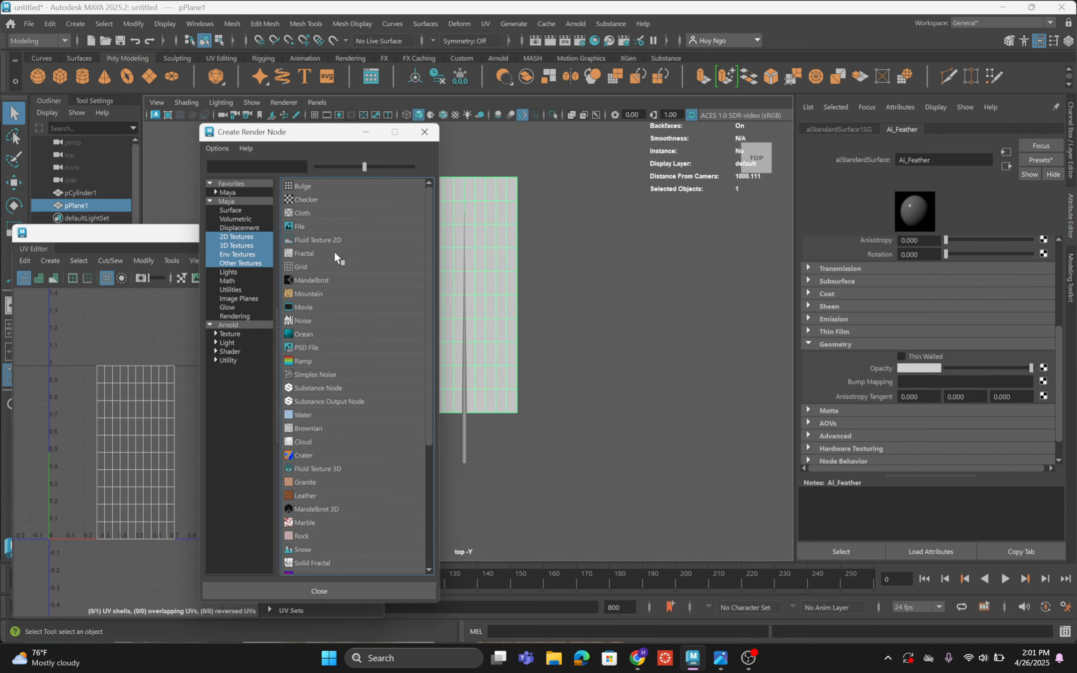
left_click(306, 225)
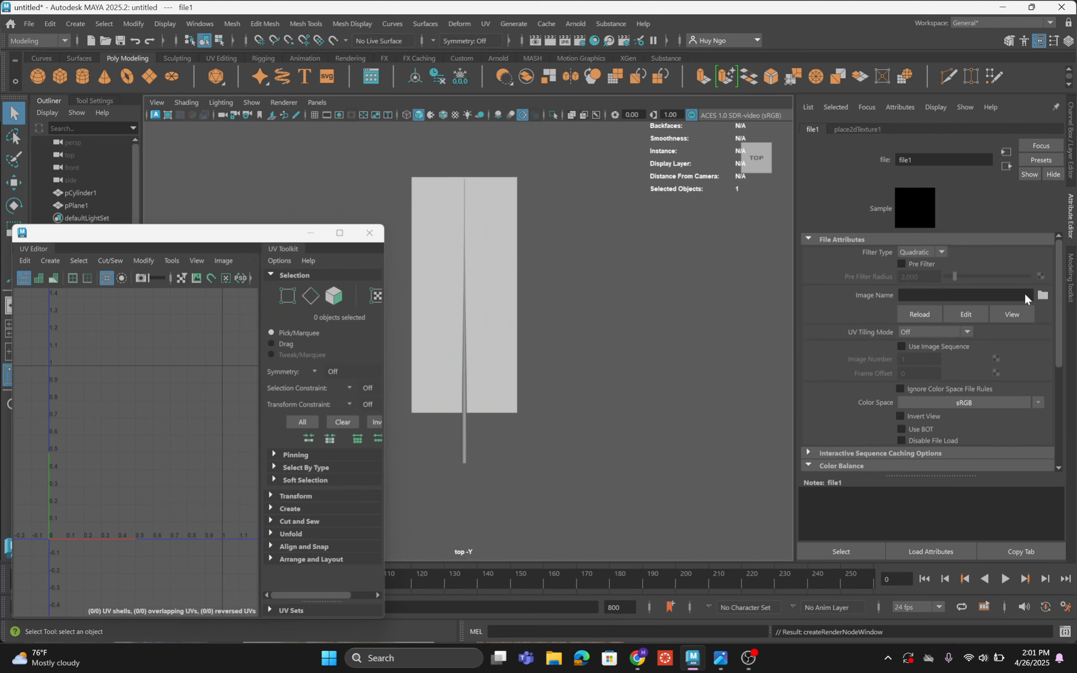
- Load Feather Alpha.jpg from the Downloads folder into the file texture and turn on textured display in the viewport
left_click(1042, 295)
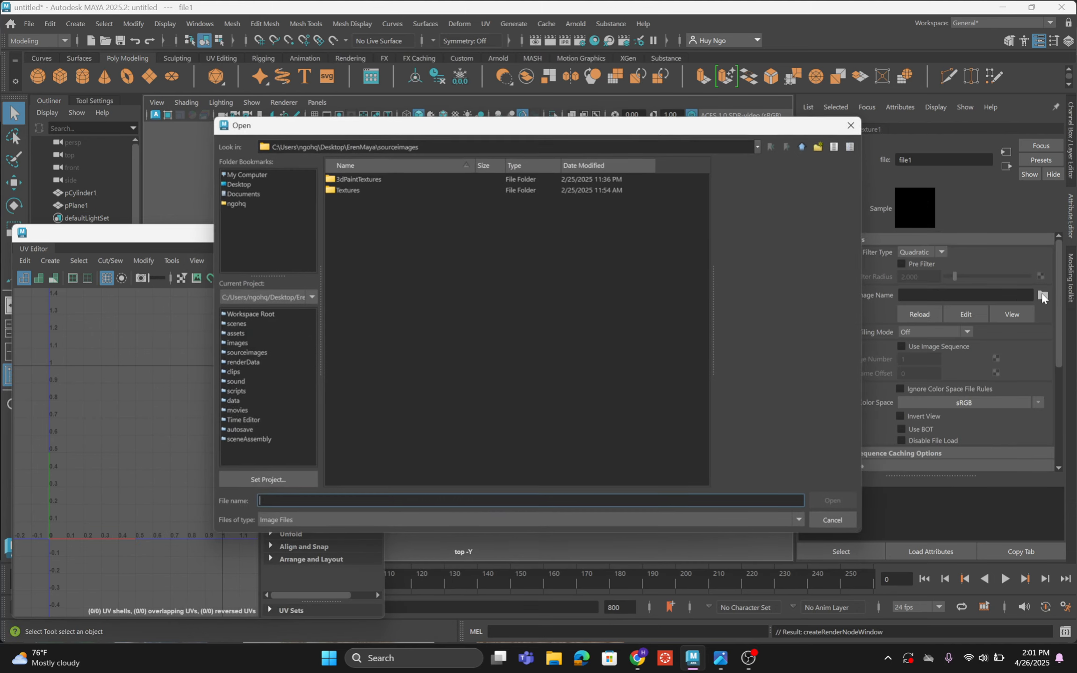
left_click(239, 204)
double_click(352, 266)
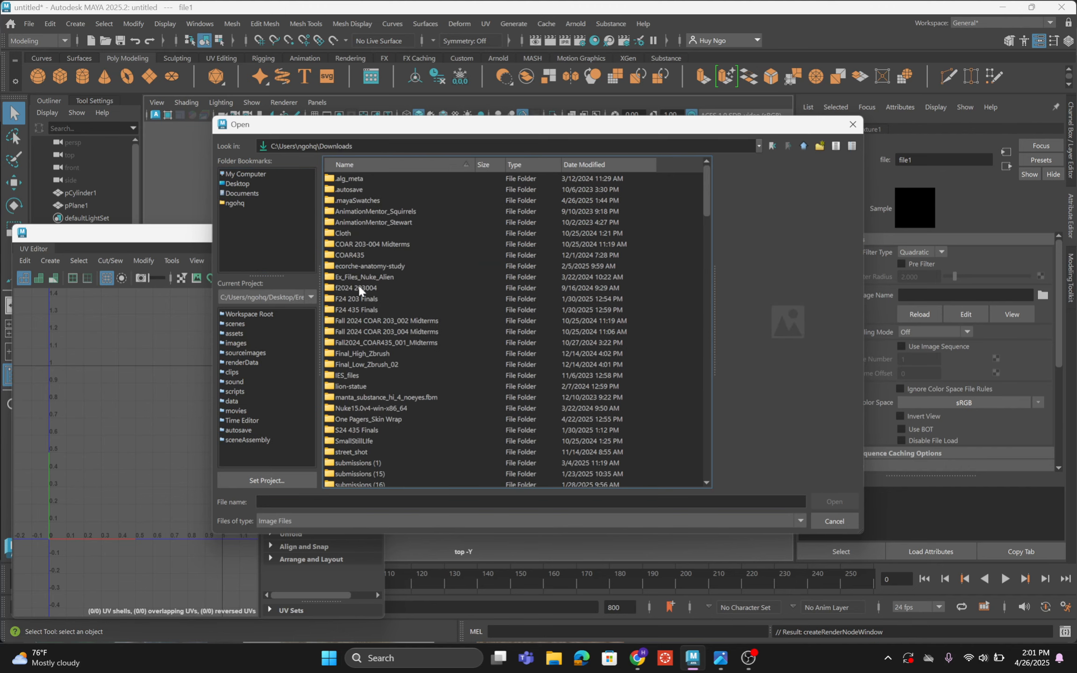
left_click(380, 502)
type("feather")
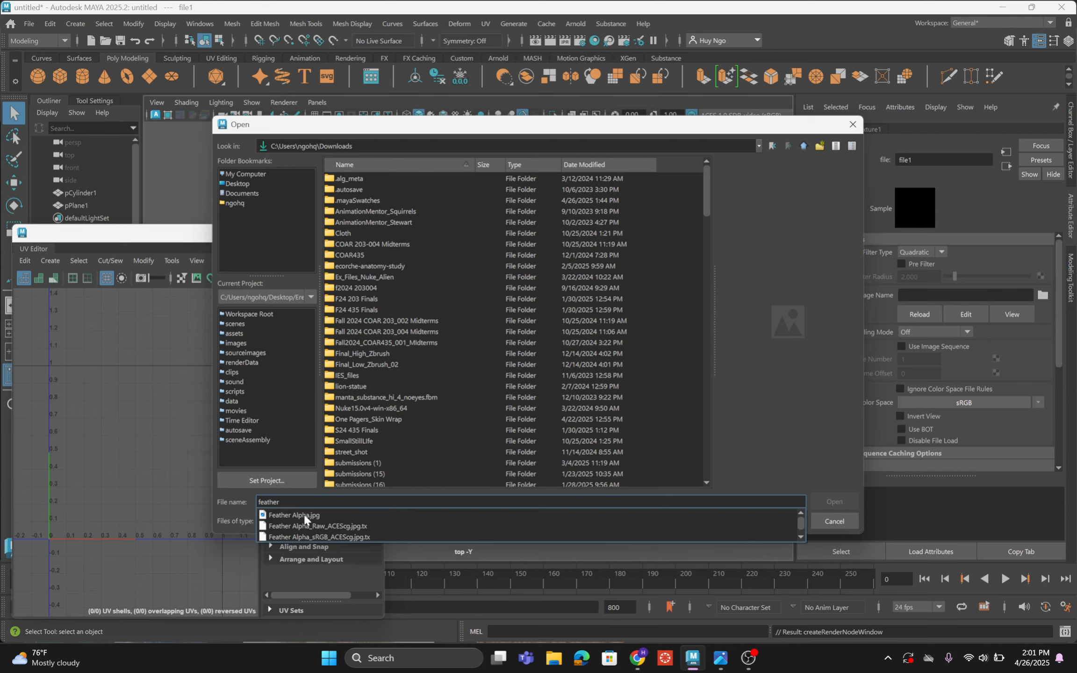
left_click(303, 514)
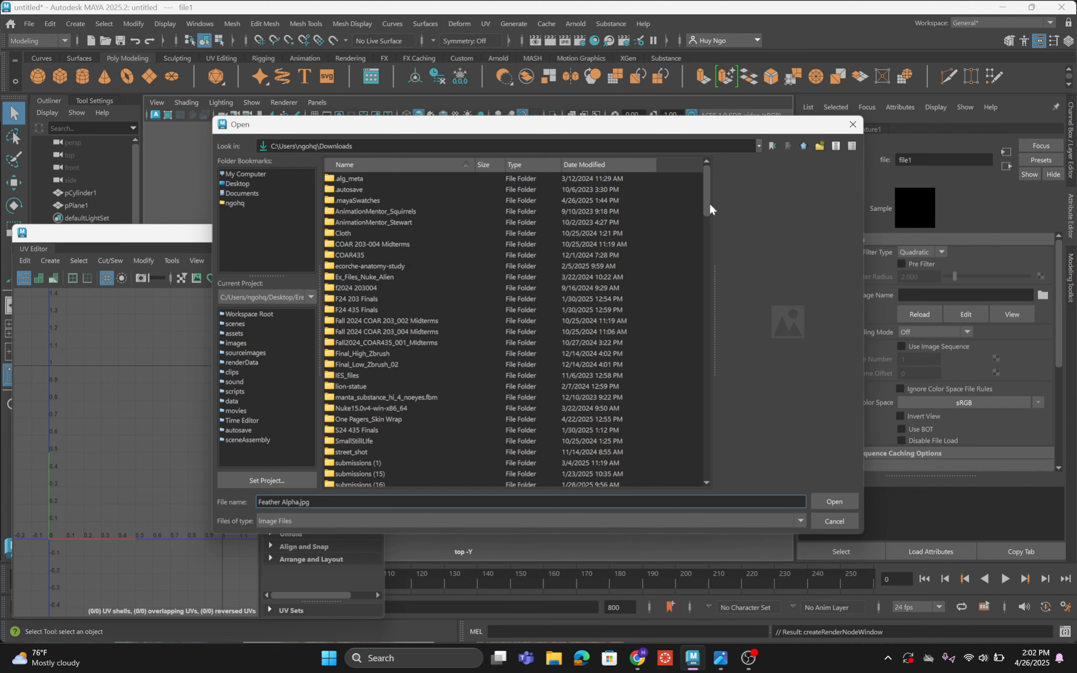
left_click_drag(709, 204, 700, 321)
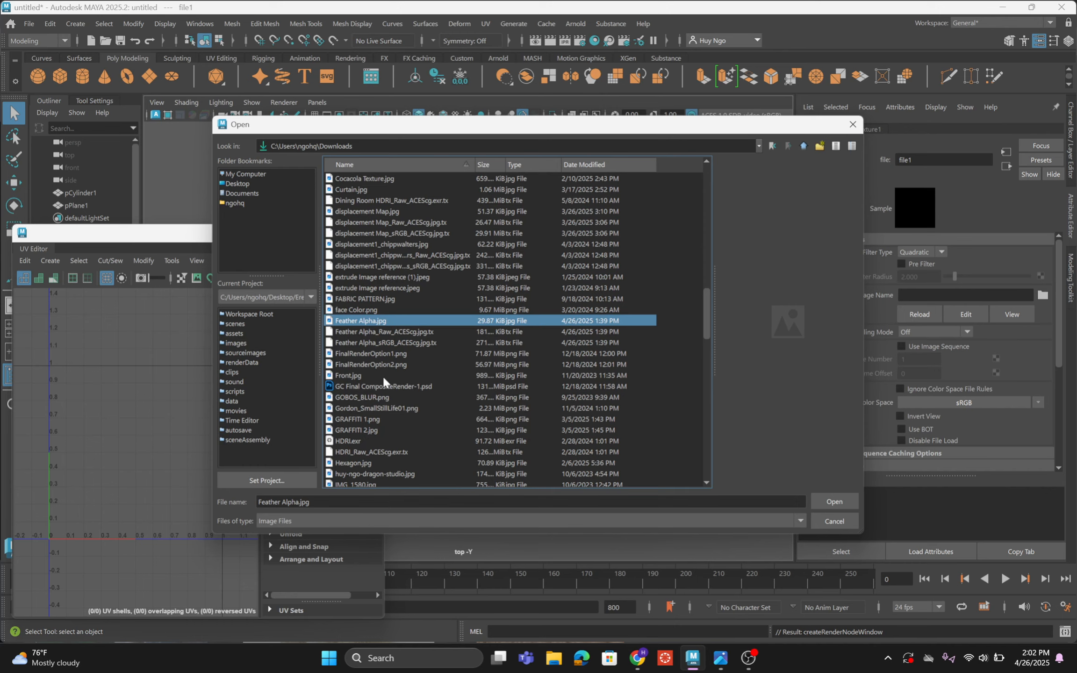
left_click(816, 501)
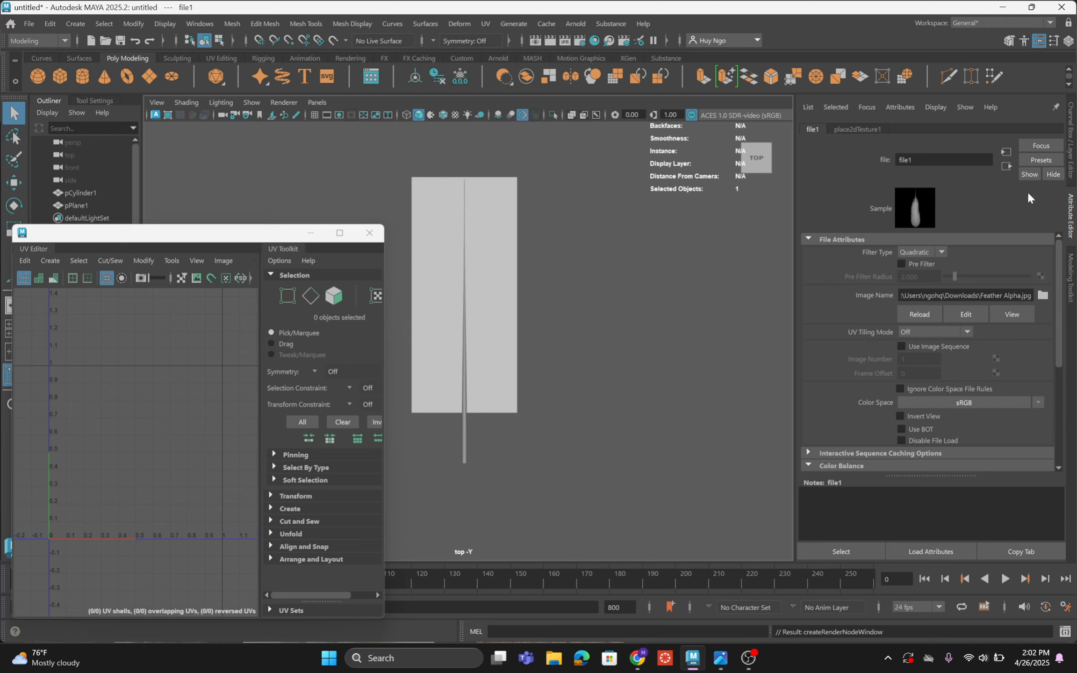
key("6")
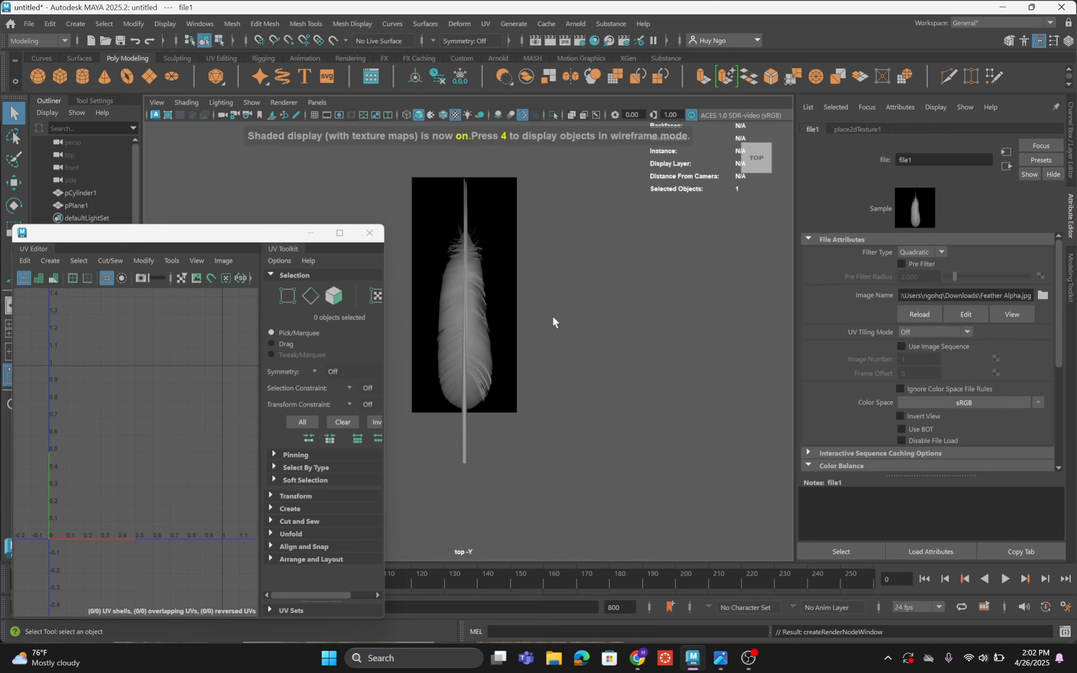
right_click_drag(560, 313, 599, 326, "alt")
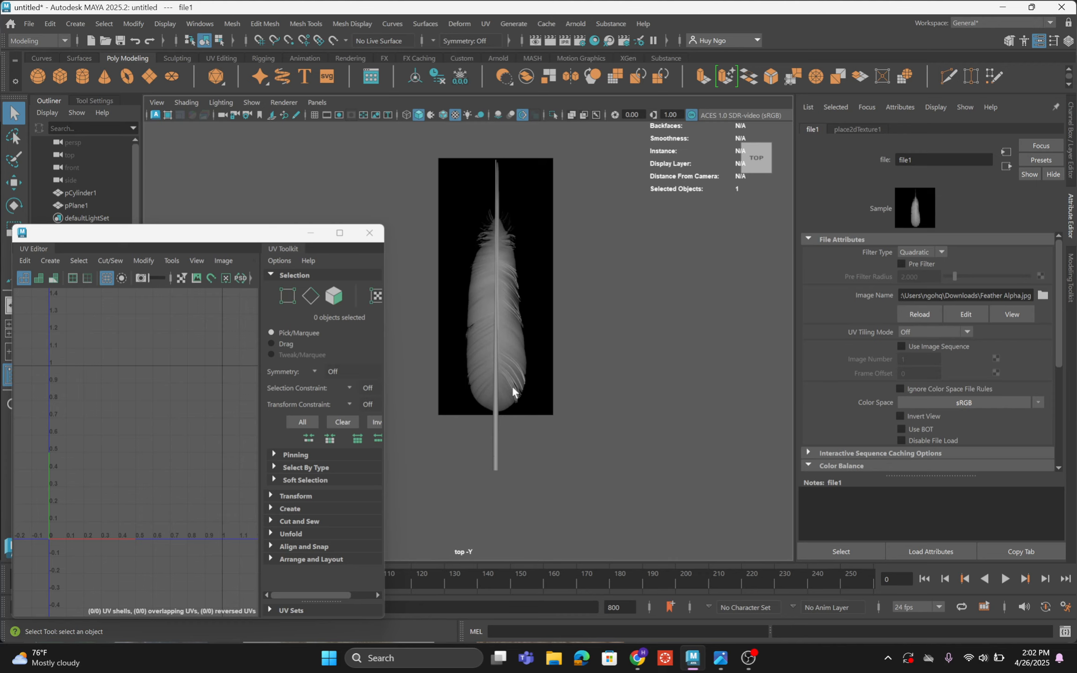
- Try to turn the rod end for end over the plane, undo the rotation and deselect the rod
left_click(494, 447)
key("e")
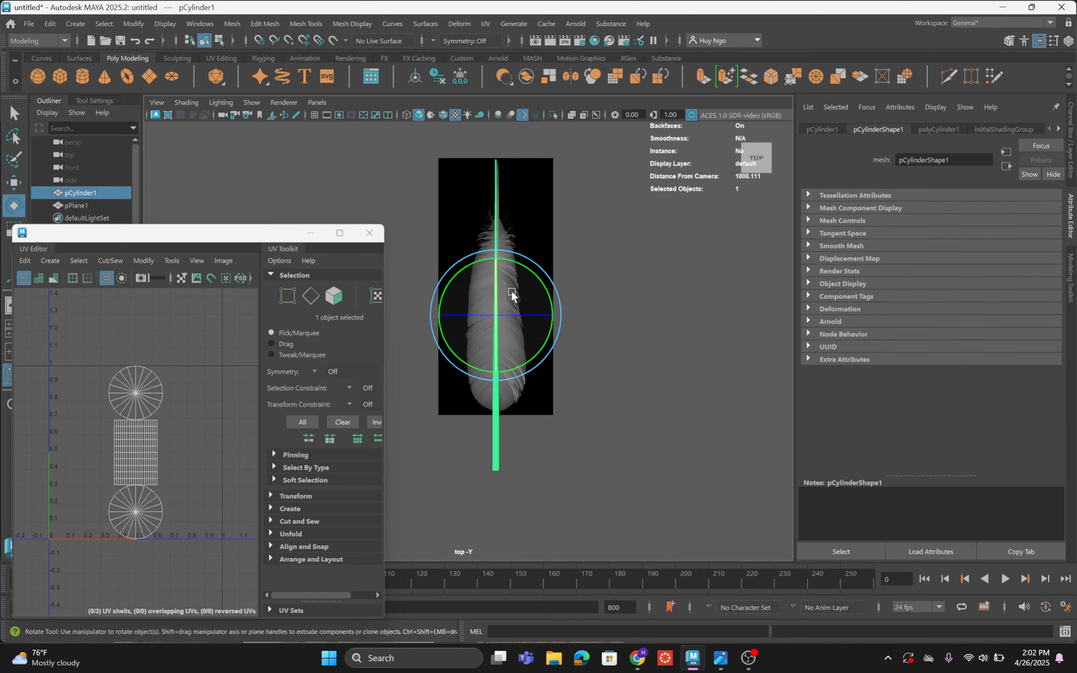
left_click_drag(530, 274, 495, 324)
key("w")
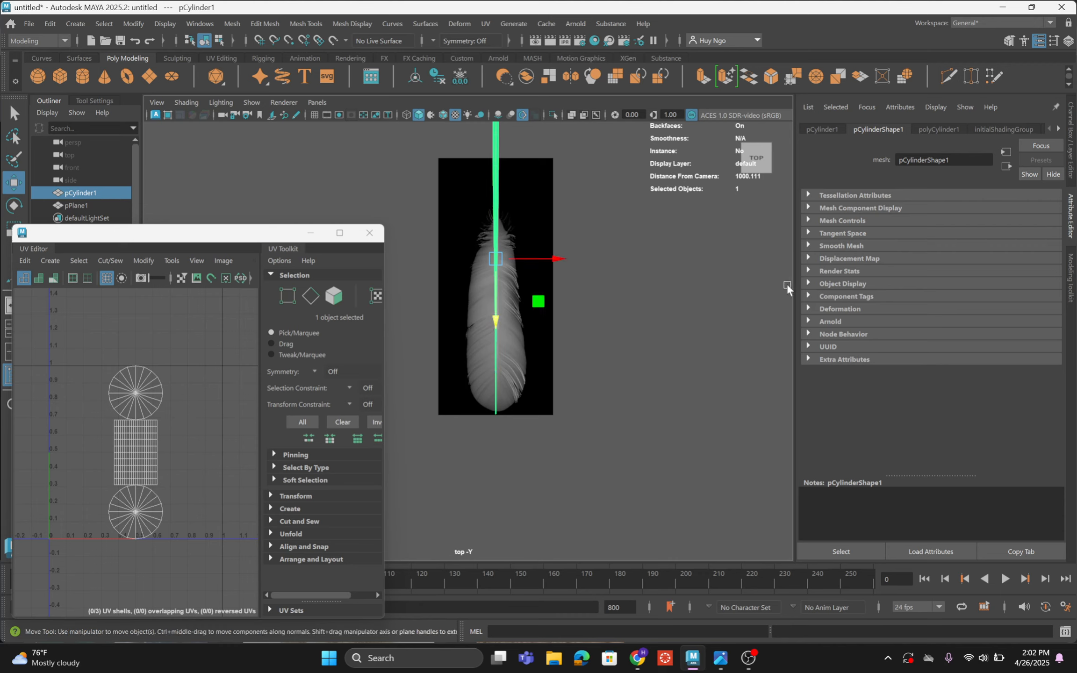
key("ctrl+z")
key("ctrl+z")
left_click(672, 348)
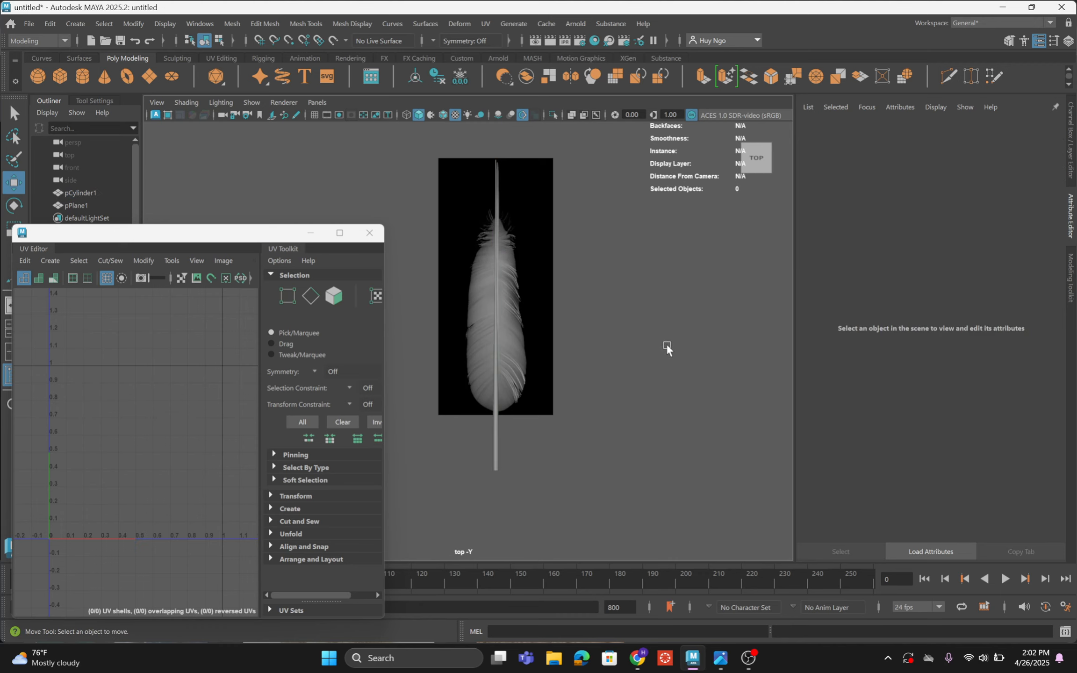
- Select the plane, switch to Photos to rotate Feather Alpha.jpg by 180 degrees, and close the image
left_click(548, 303)
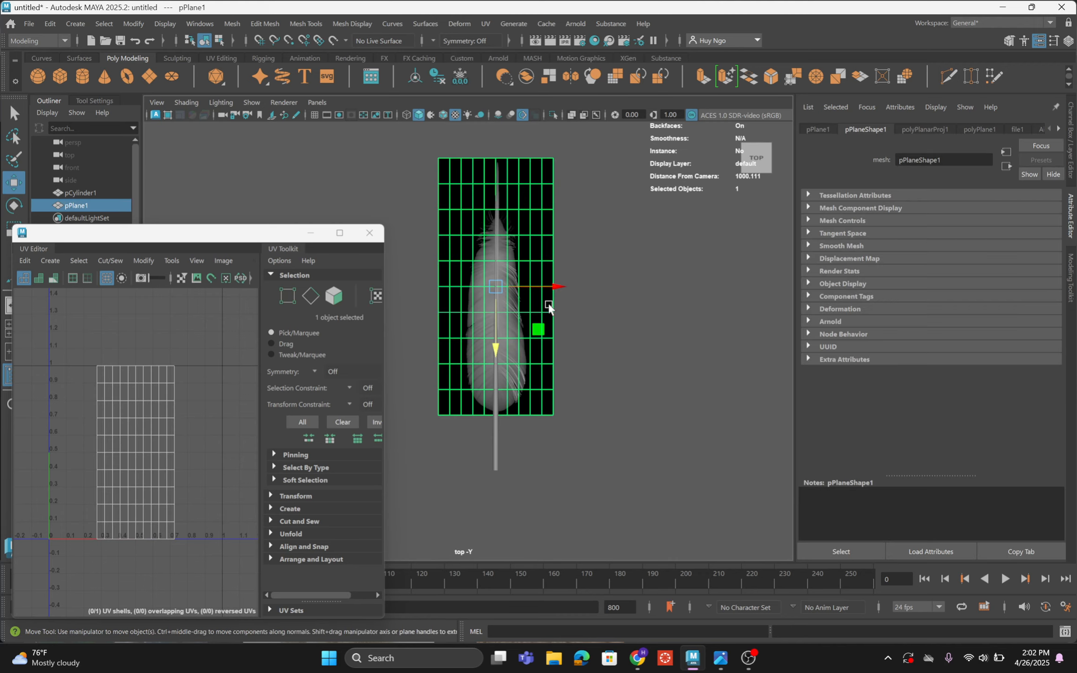
left_click(720, 657)
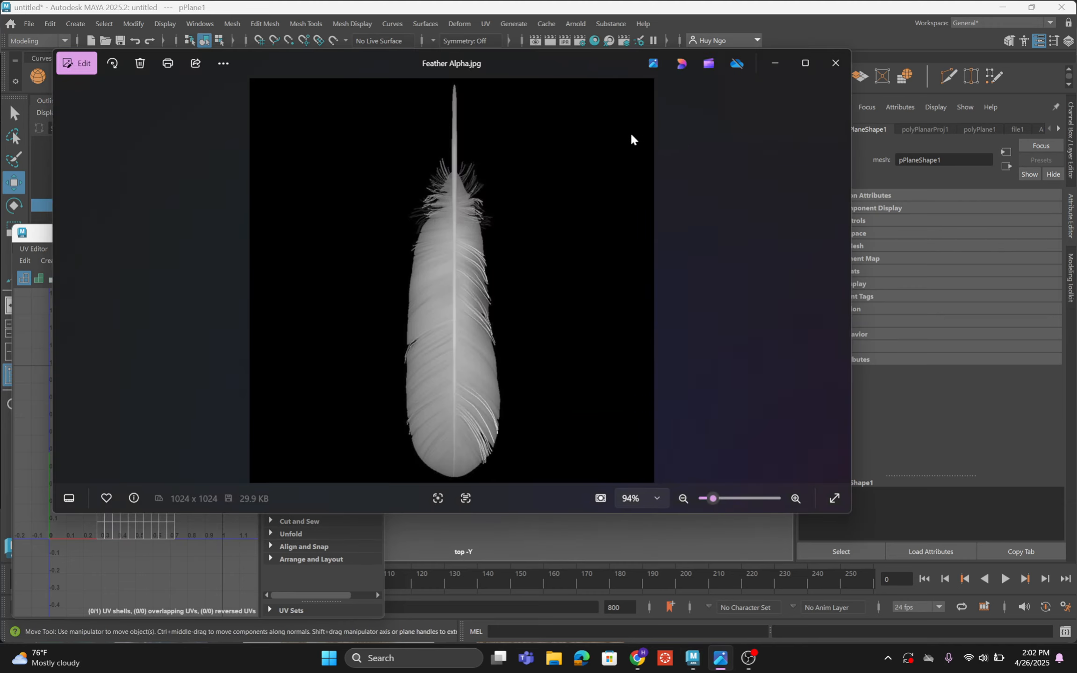
left_click(113, 63)
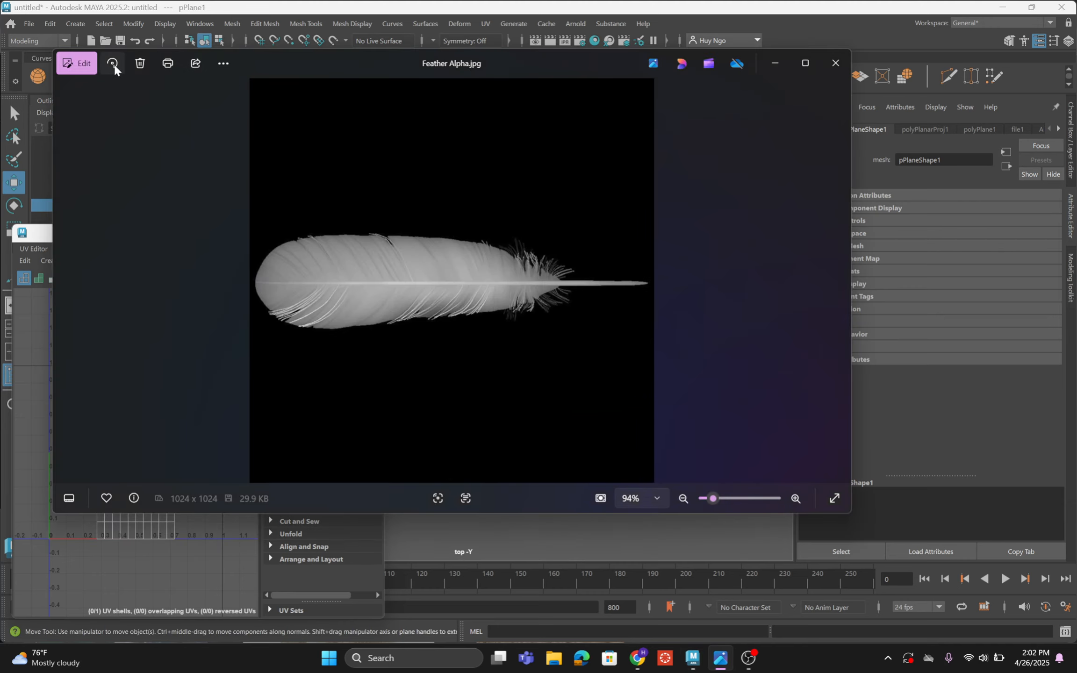
left_click(112, 63)
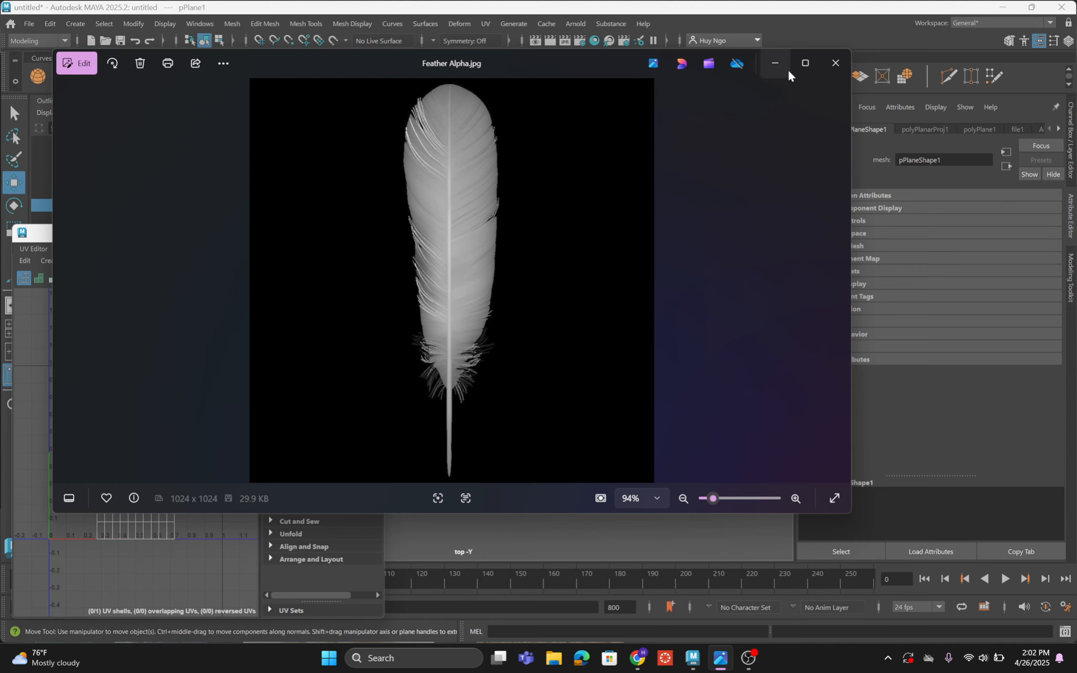
left_click(835, 63)
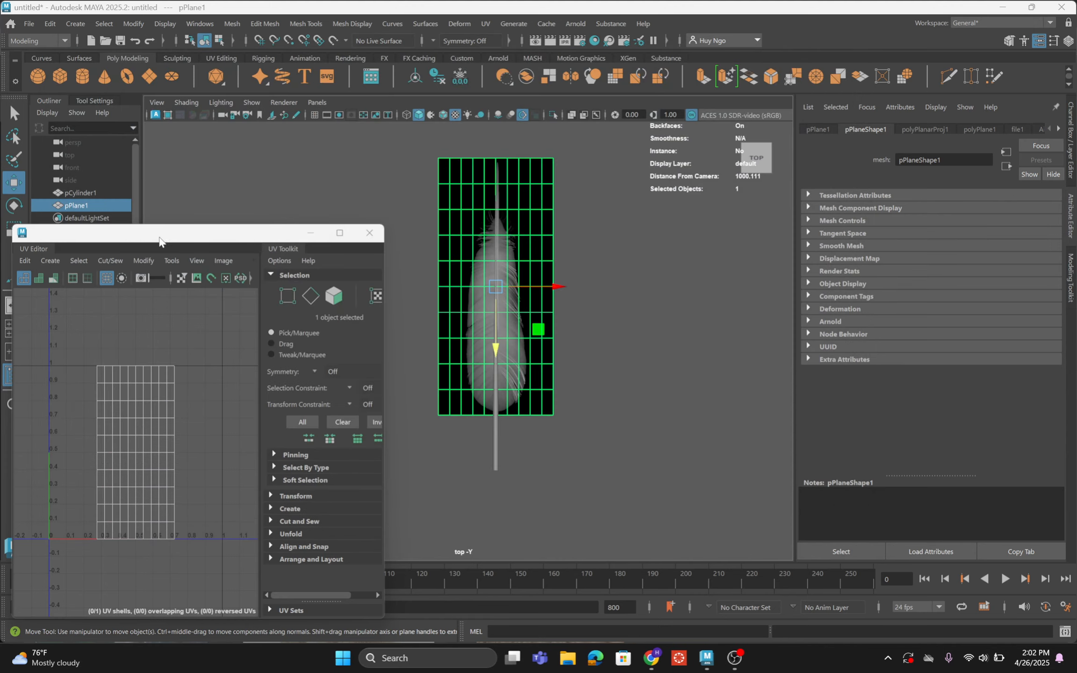
- Uncover the UV Editor's surroundings and select the plane's entire UV shell
left_click_drag(155, 237, 175, 207)
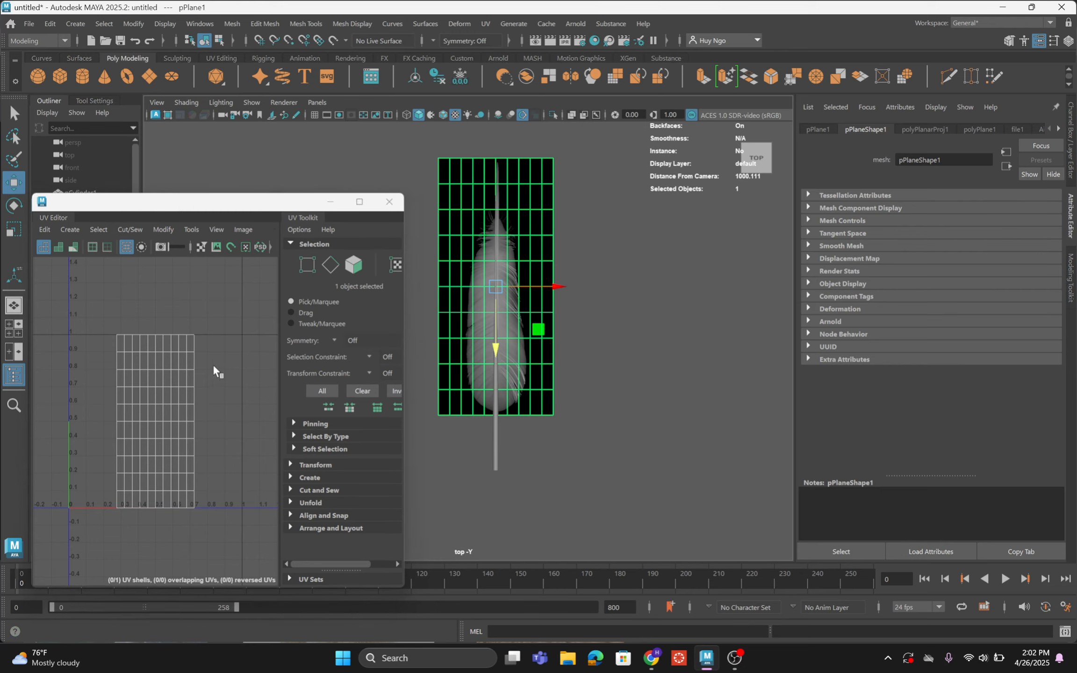
right_click(133, 369)
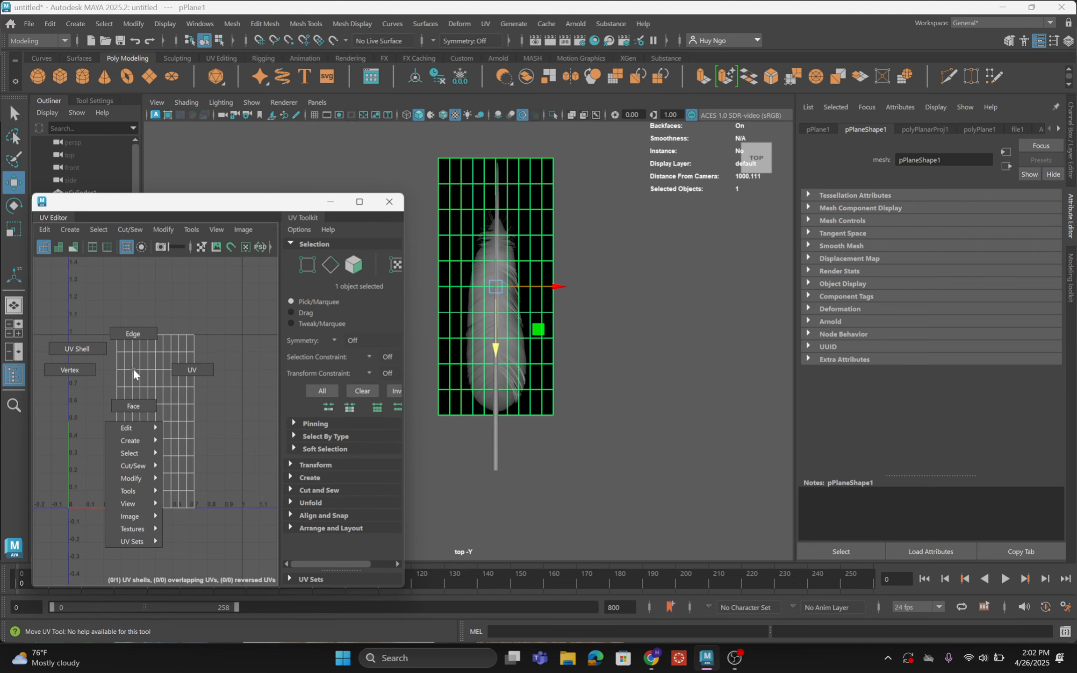
left_click(77, 348)
left_click(170, 401)
- Try rotating the plane's UV shell by 180 degrees and undo the rotation
key("e")
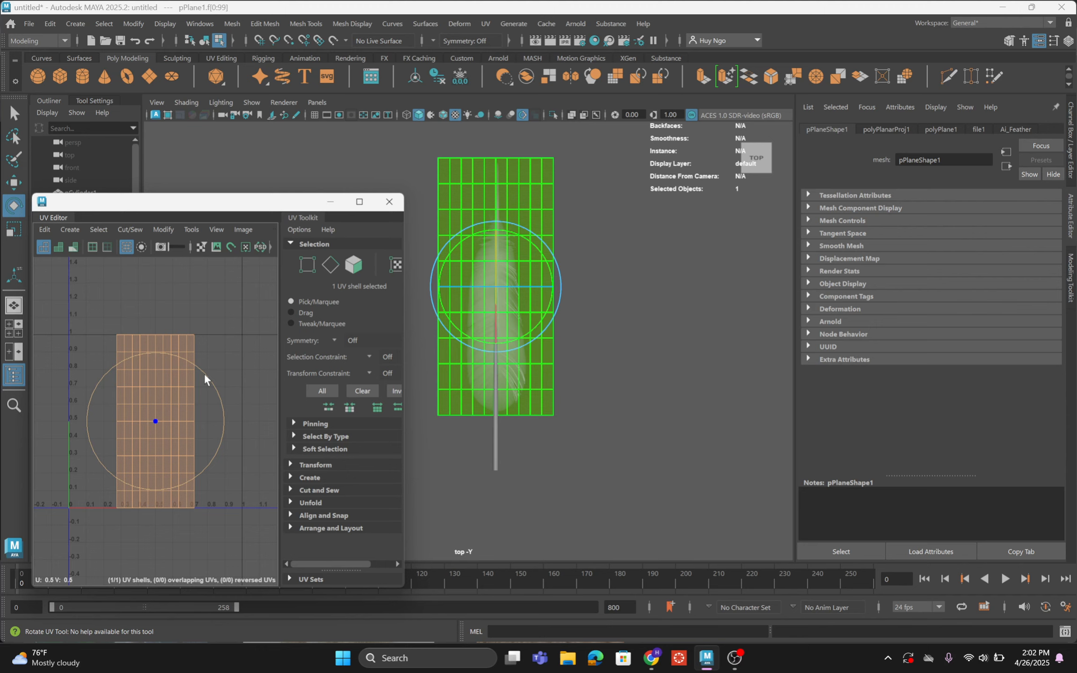
left_click_drag(203, 373, 65, 502)
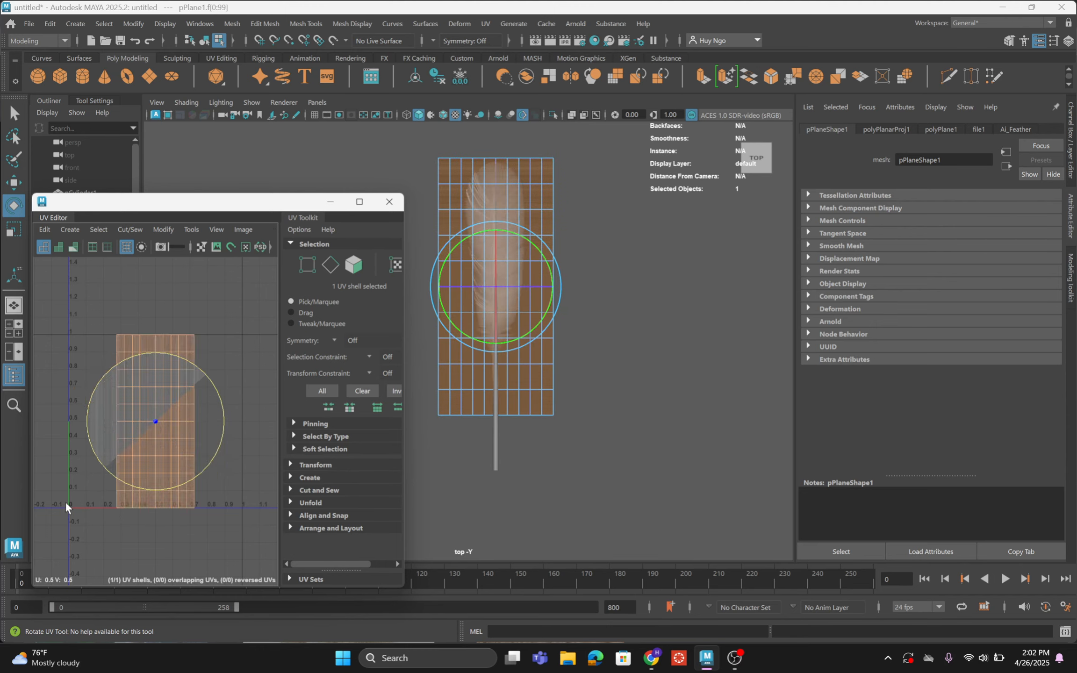
key("ctrl+z")
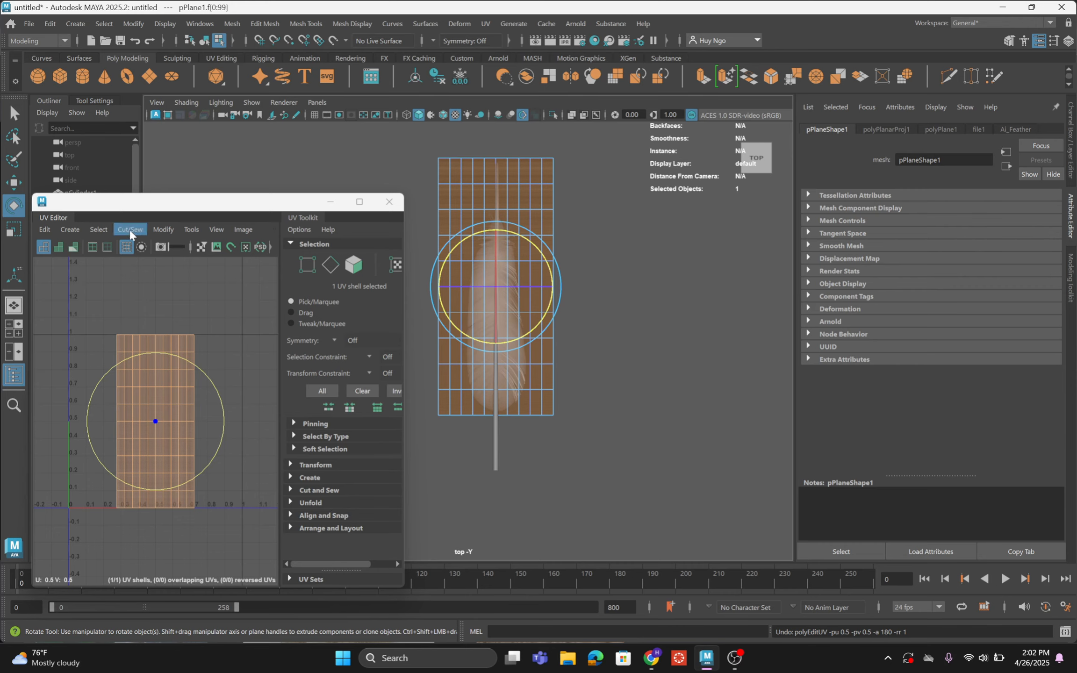
- Flip the plane's UV shell vertically about its pivot and clear the selection
left_click(169, 232)
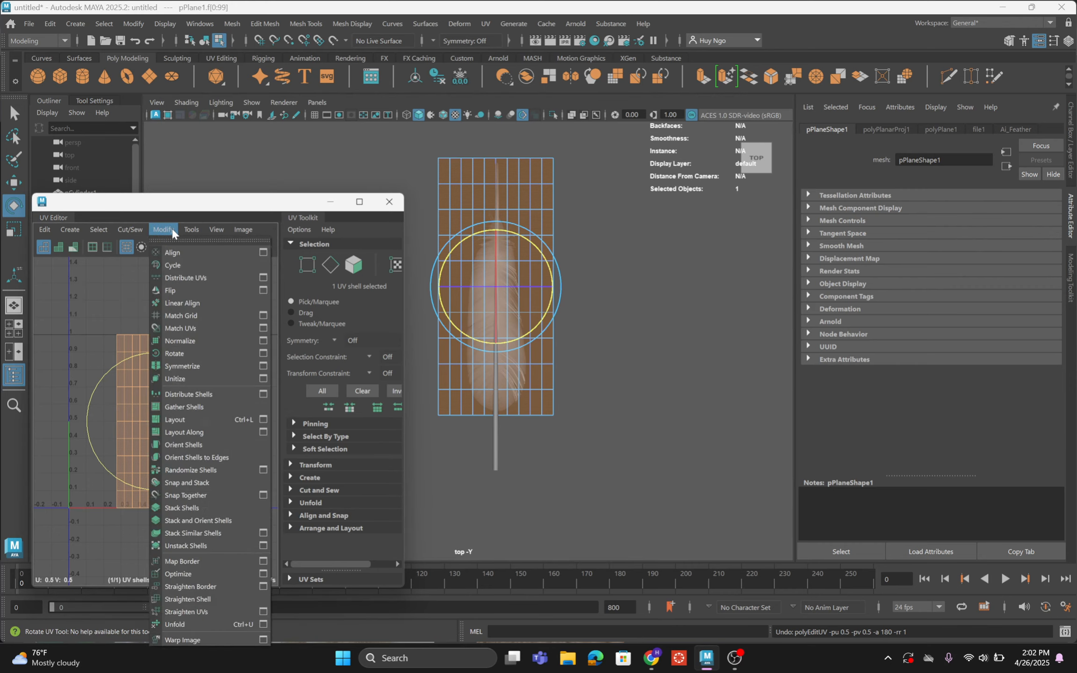
left_click(263, 290)
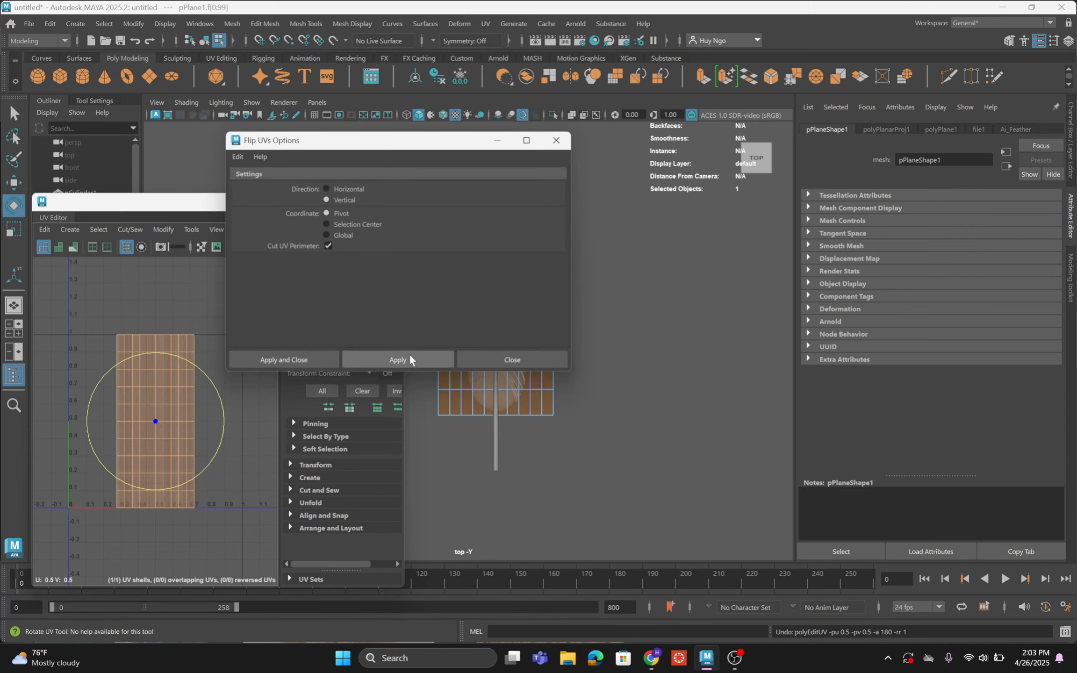
left_click(324, 360)
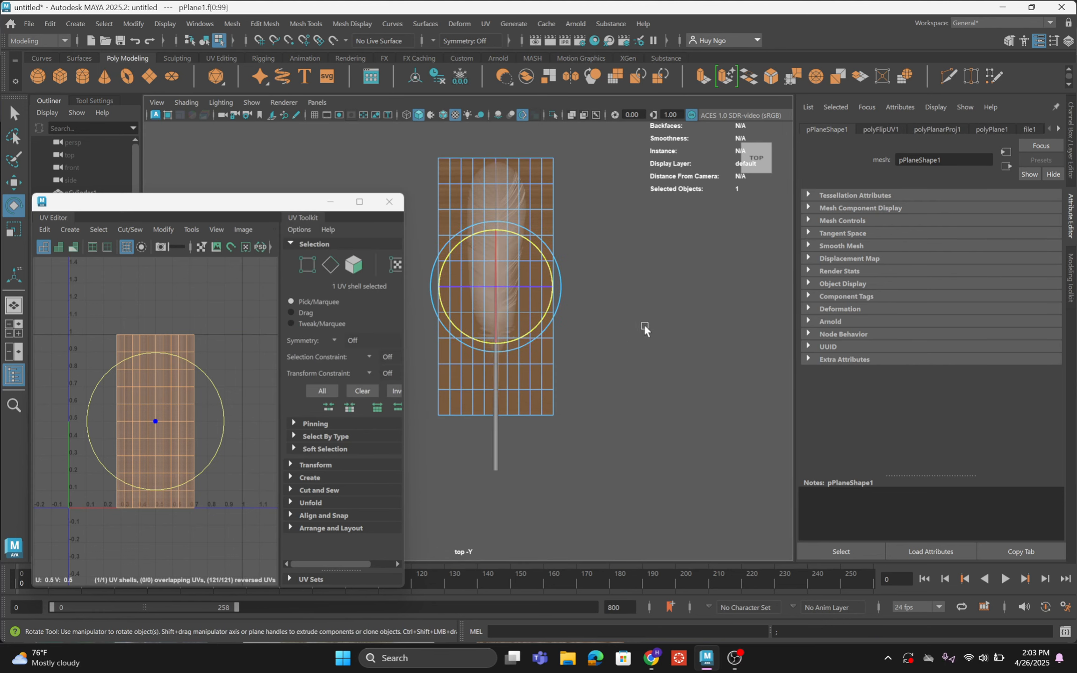
left_click(645, 326)
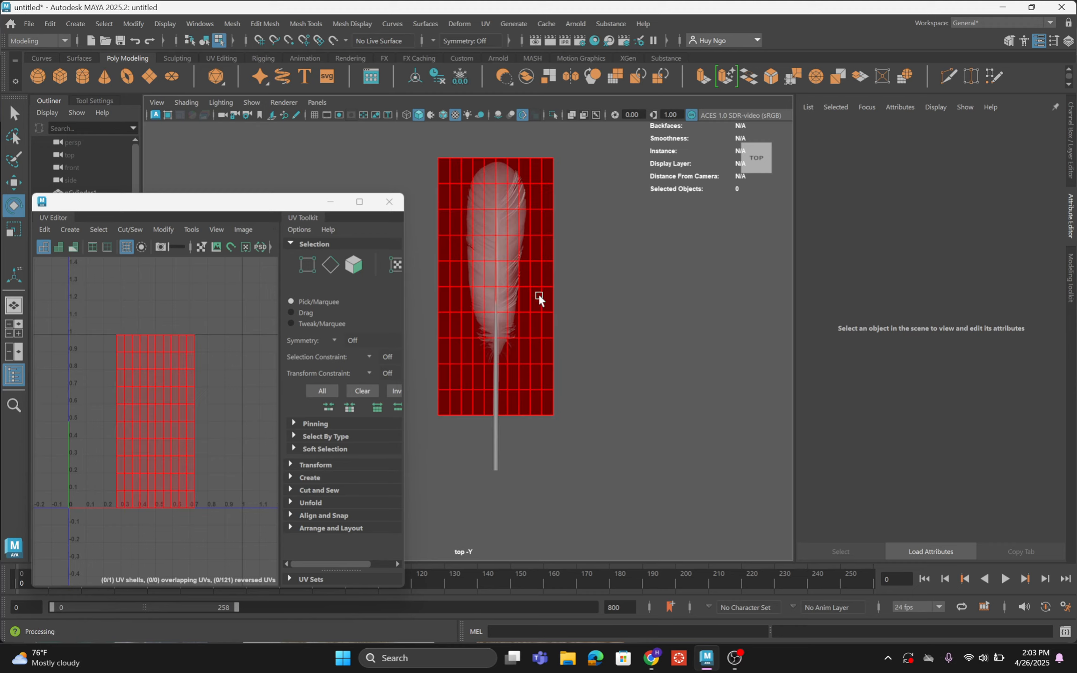
- Return to object mode, try moving the plane sideways off the rod by about 10.1 cm, and undo the move
middle_click_drag(526, 326, 555, 291, "alt")
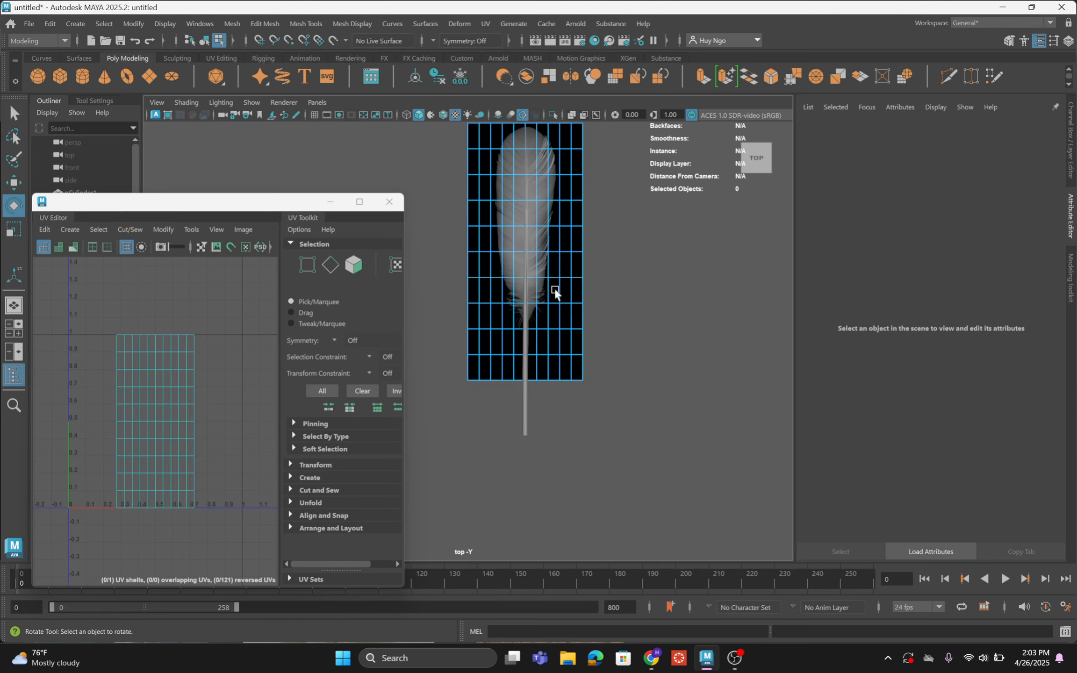
right_click_drag(555, 291, 580, 359, "alt")
left_click_drag(580, 359, 598, 303, "alt")
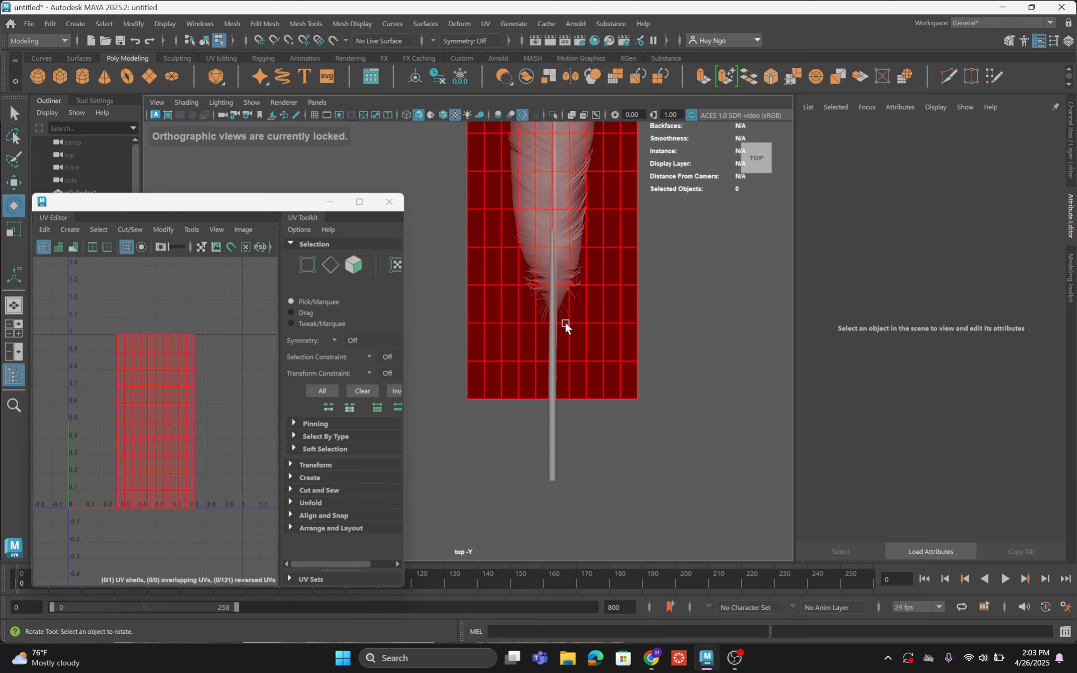
middle_click_drag(564, 324, 548, 356, "alt")
key("alt+Tab")
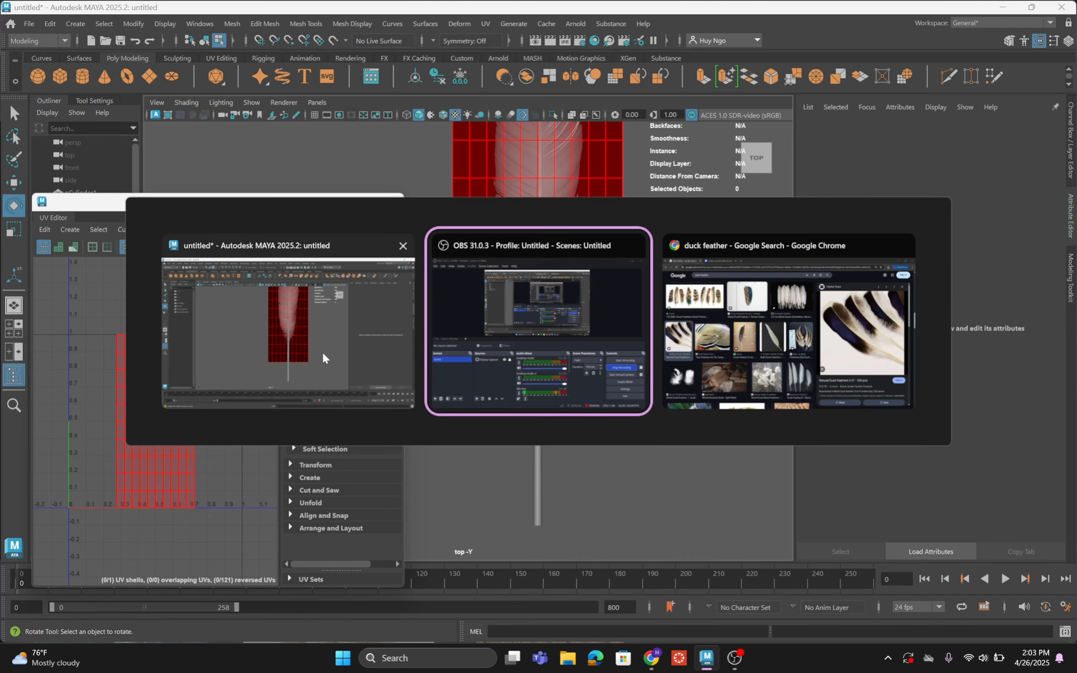
key("q")
right_click_drag(581, 309, 645, 266)
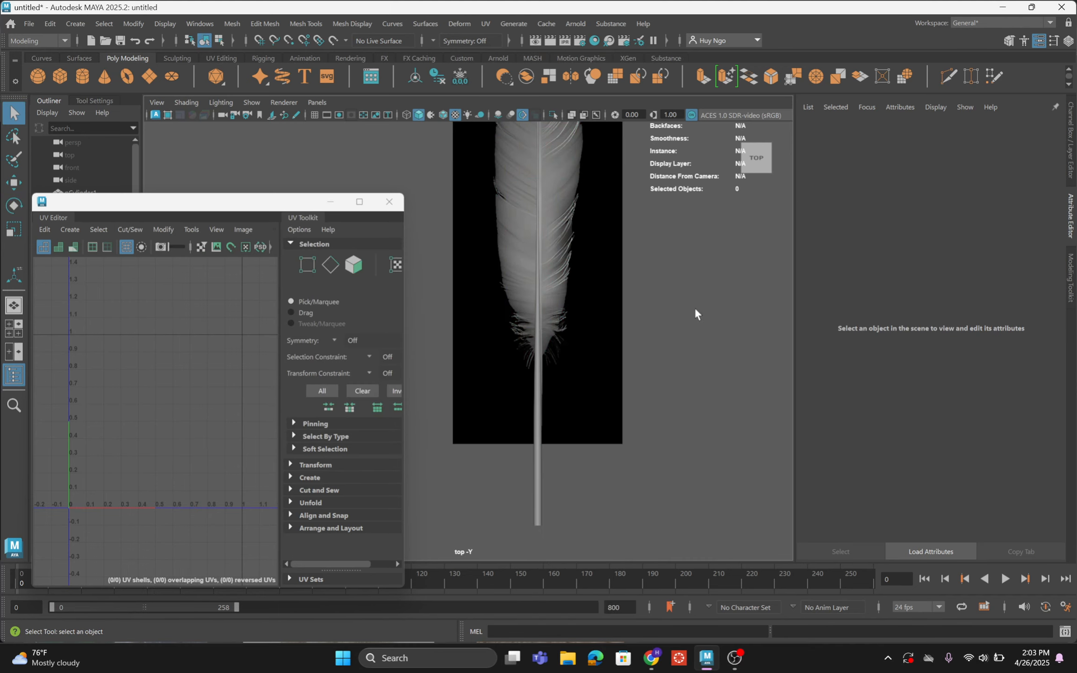
left_click(591, 311)
key("w")
left_click_drag(601, 257, 691, 280)
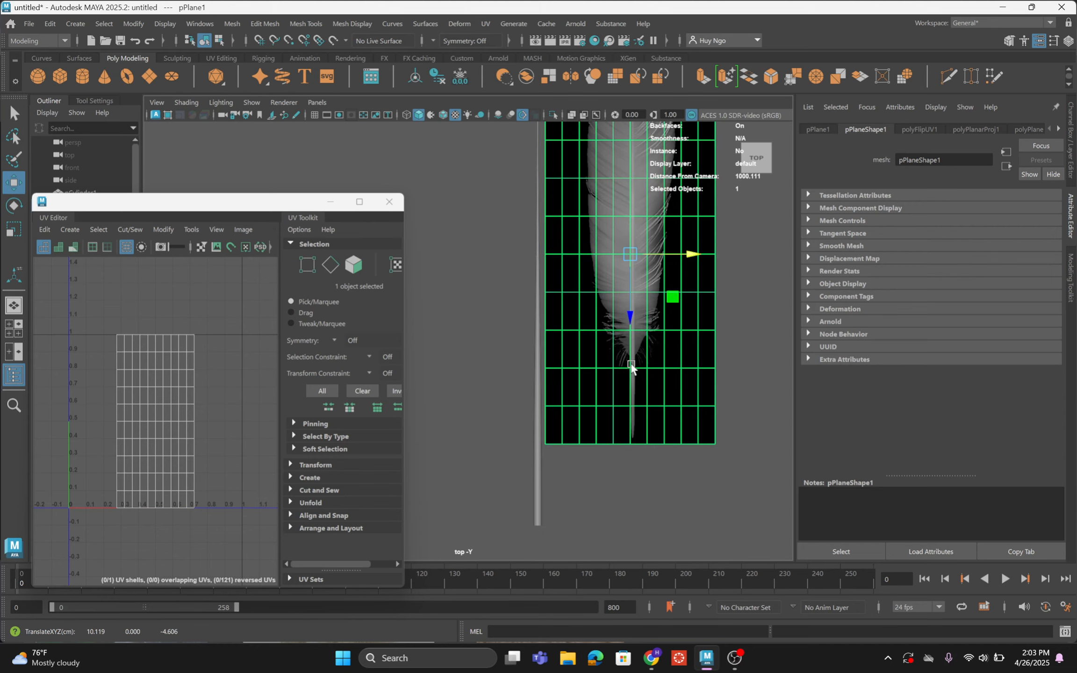
key("ctrl+z")
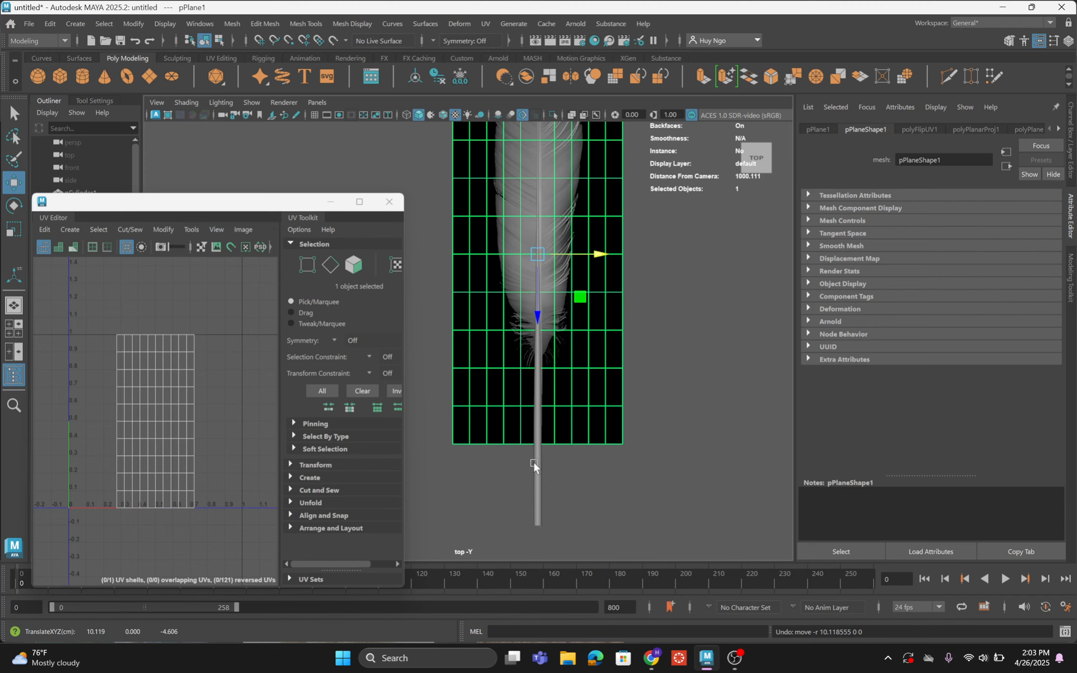
- Select the plane's UV shell and scale it vertically to about three quarters of its height
right_click_drag(142, 395, 194, 394)
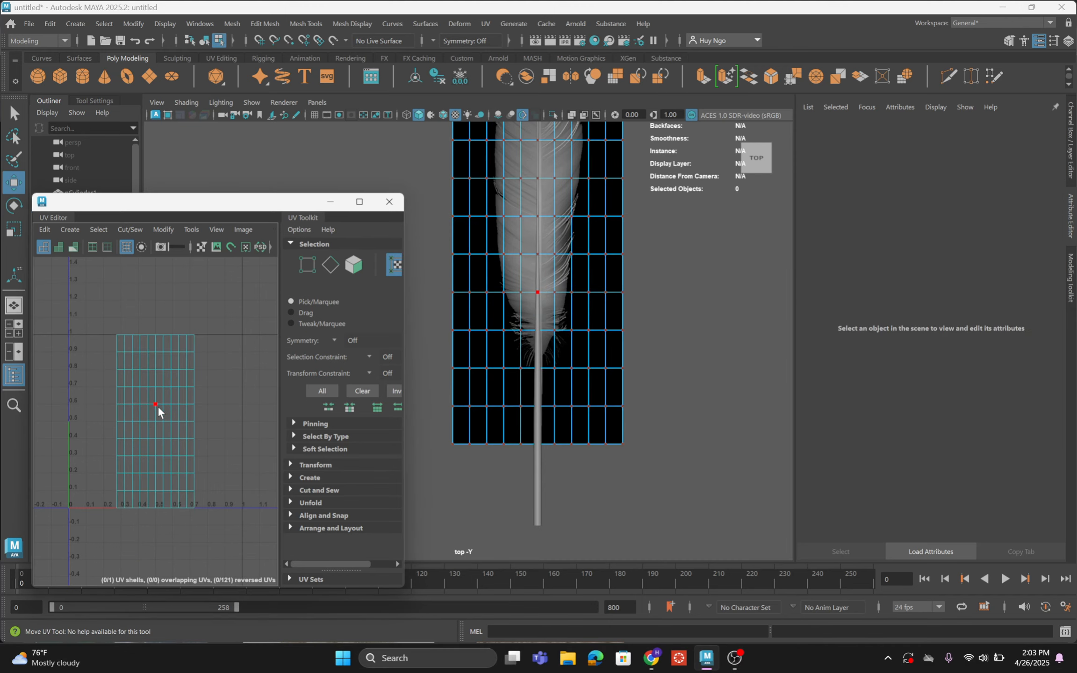
double_click(162, 405)
right_click_drag(123, 381, 96, 342)
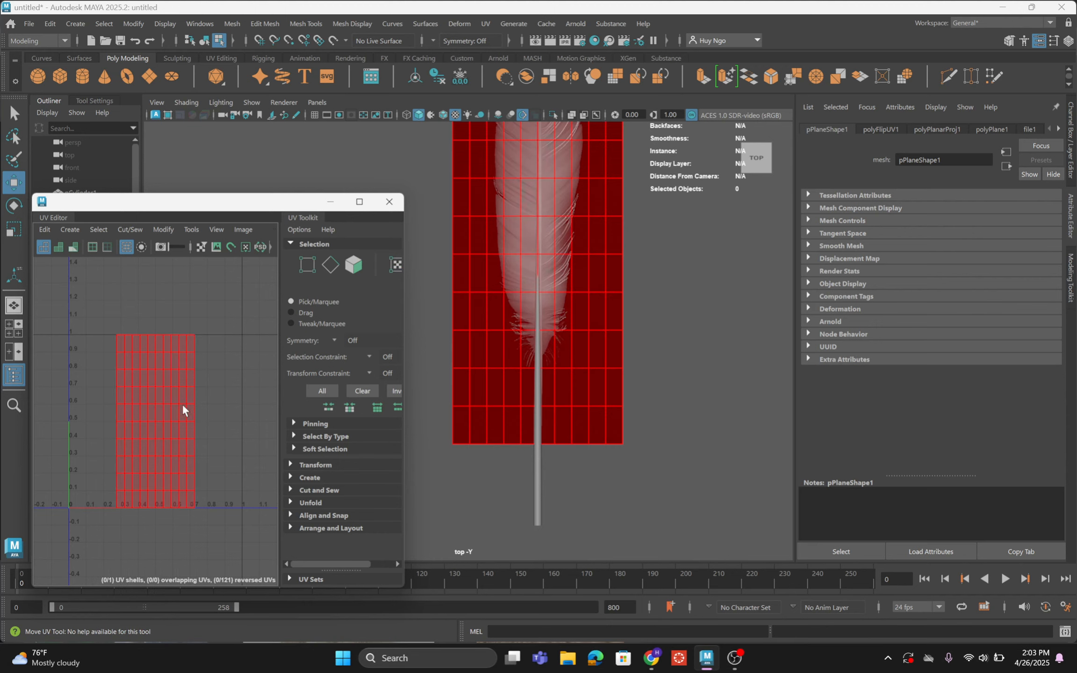
left_click(166, 399)
key("r")
middle_click_drag(571, 249, 564, 297, "alt")
scroll(573, 347, "down", 1)
left_click_drag(156, 353, 156, 366)
middle_click_drag(557, 319, 529, 325, "alt")
scroll(530, 395, "down", 1)
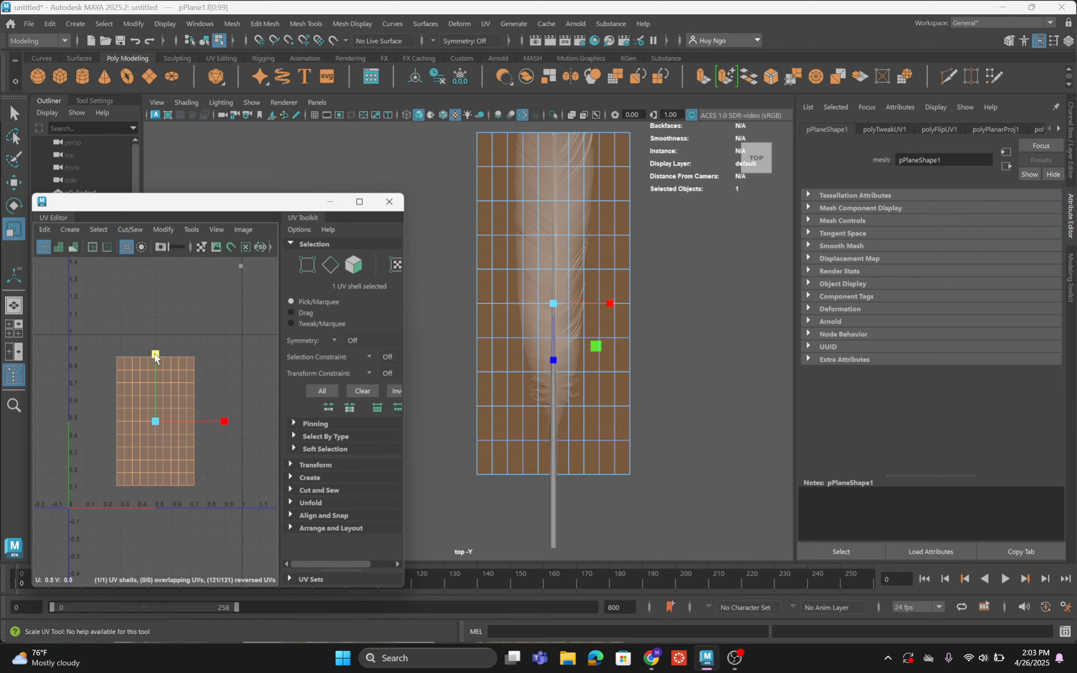
- Adjust the UV shell's height and move it down so its center sits at about V 0.422
key("w")
mouse_move(153, 351)
left_mouse_down()
mouse_move(157, 374)
mouse_move(156, 362)
left_mouse_up()
key("r")
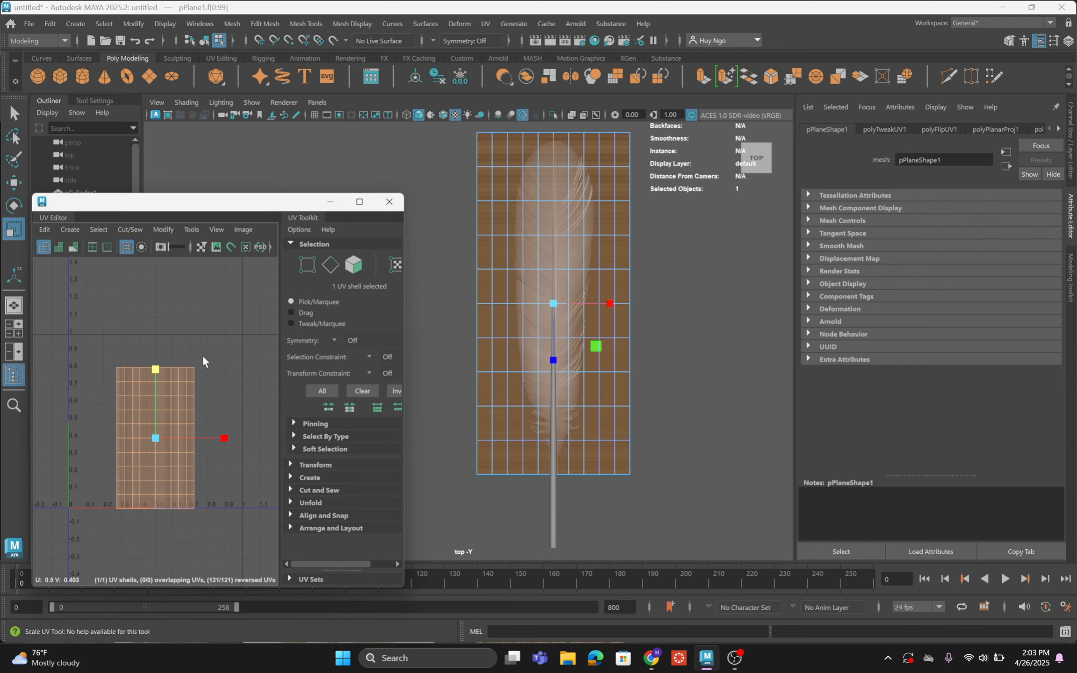
key("w")
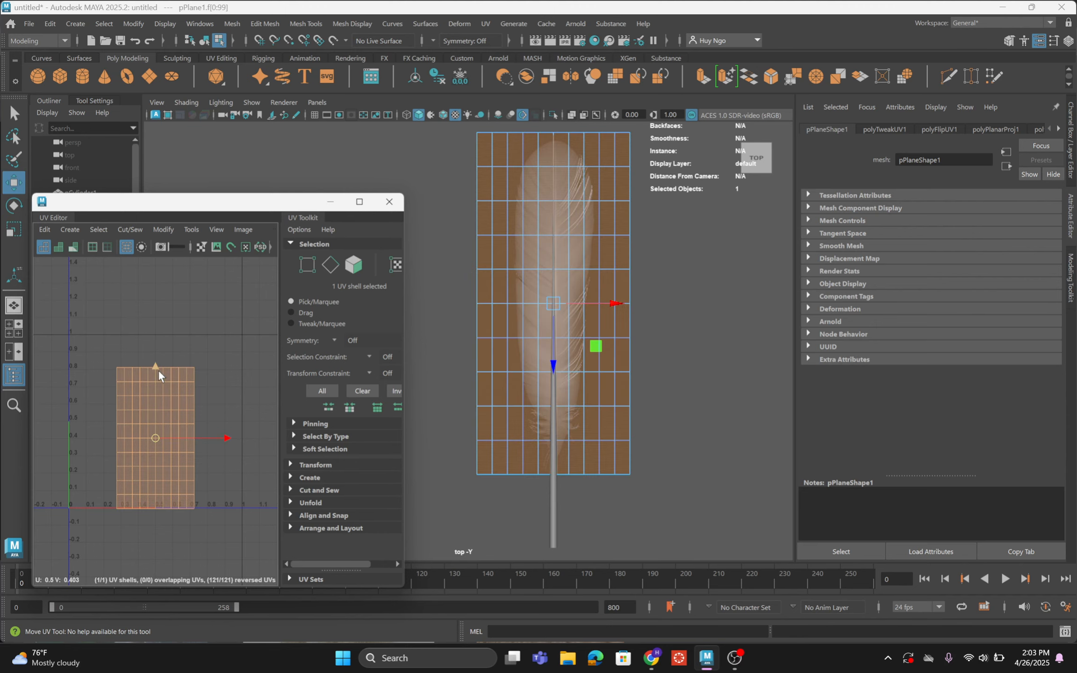
left_click_drag(155, 366, 151, 362)
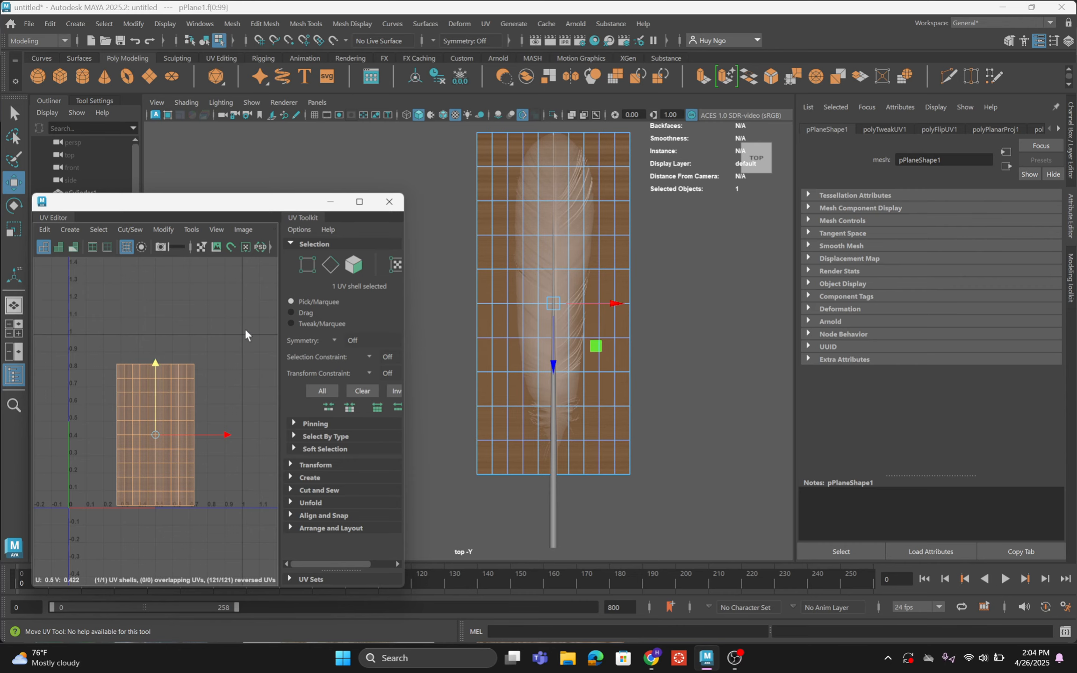
- Scale the UV shell slightly taller and narrow it horizontally to about 85% of its width
key("r")
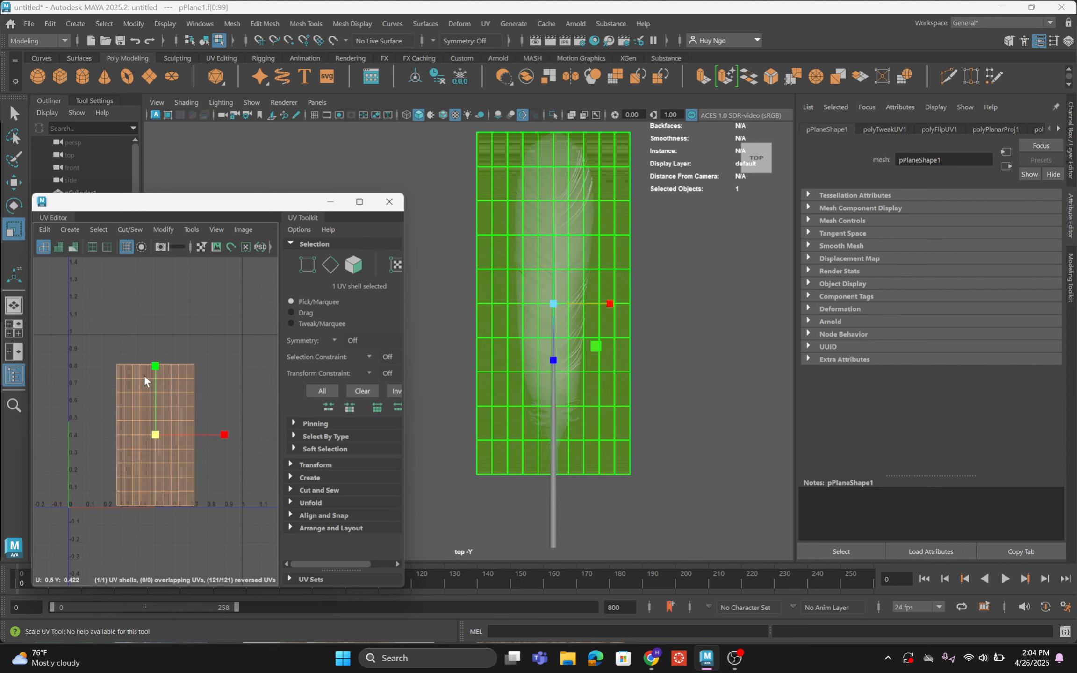
left_click_drag(156, 369, 156, 368)
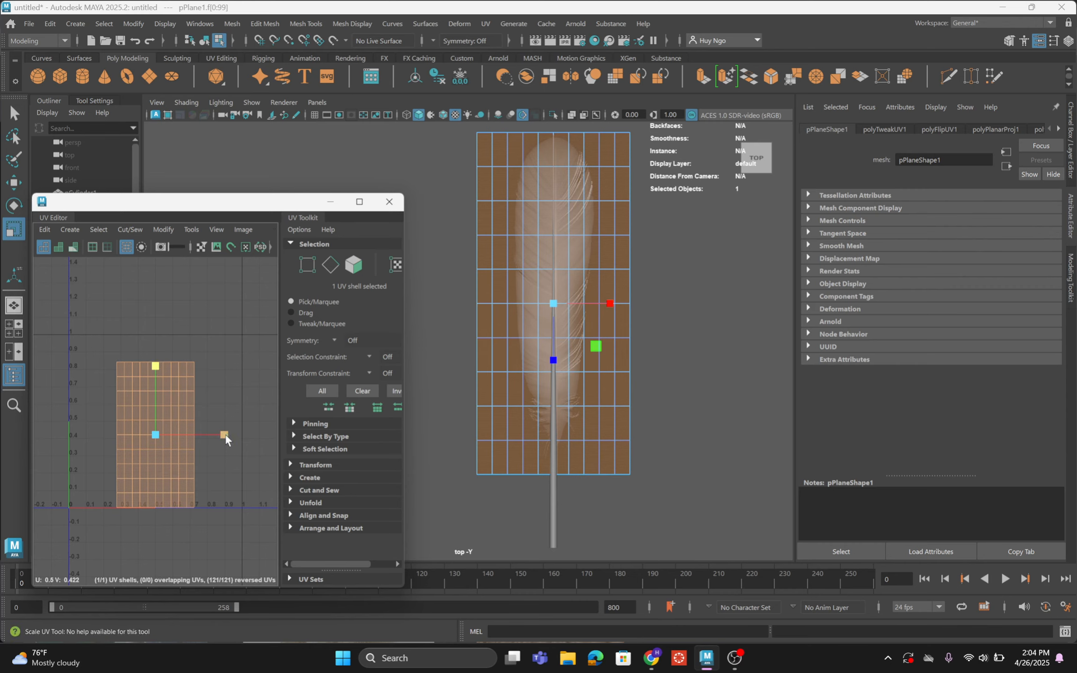
mouse_move(224, 435)
left_mouse_down()
mouse_move(235, 437)
mouse_move(182, 445)
mouse_move(213, 435)
left_mouse_up()
- Shift the UV shell horizontally to about U 0.507 to line up the feather's center with the rod
key("q")
middle_click_drag(580, 329, 575, 318, "alt")
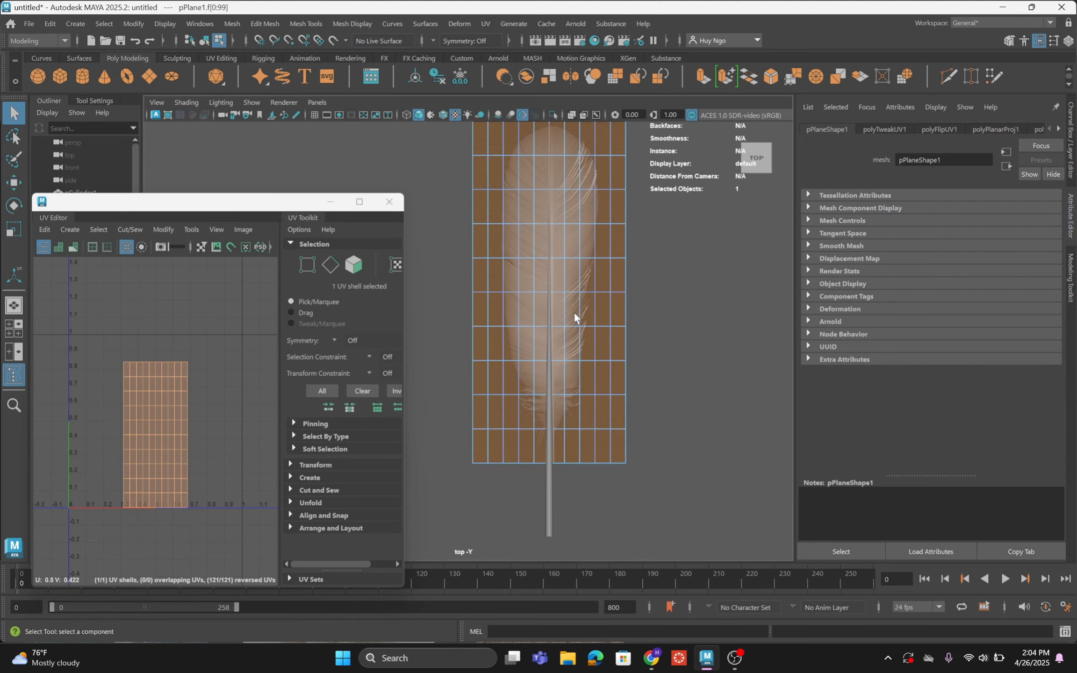
right_click_drag(574, 318, 776, 335, "alt")
middle_click_drag(714, 358, 696, 376, "alt")
right_click_drag(663, 377, 635, 377, "alt")
key("w")
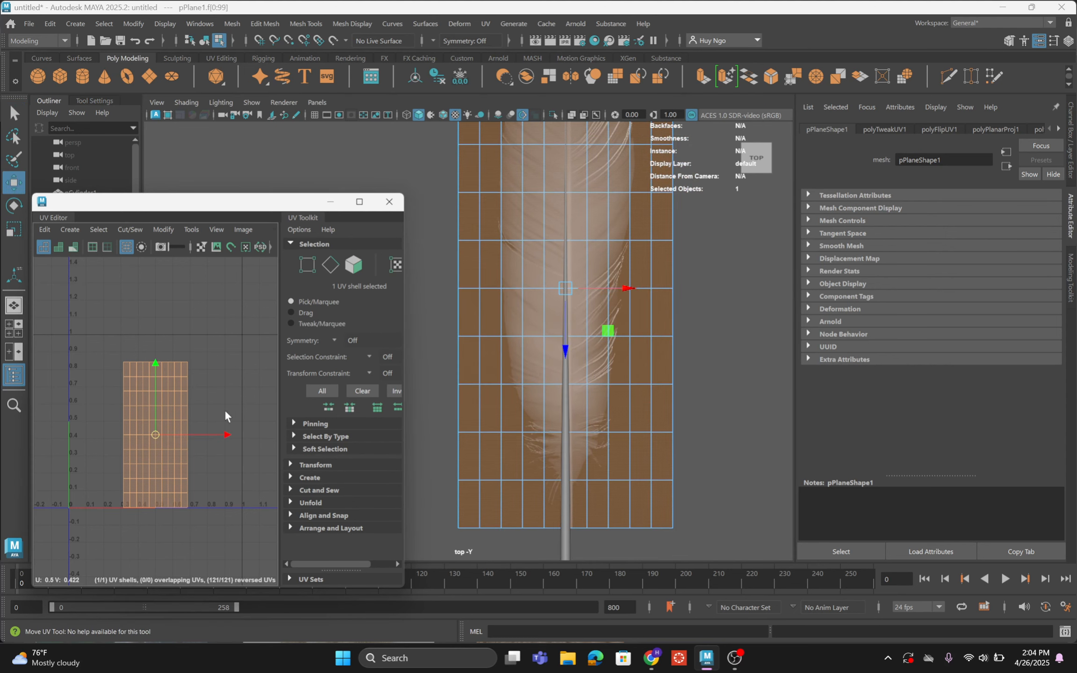
left_click_drag(223, 431, 225, 432)
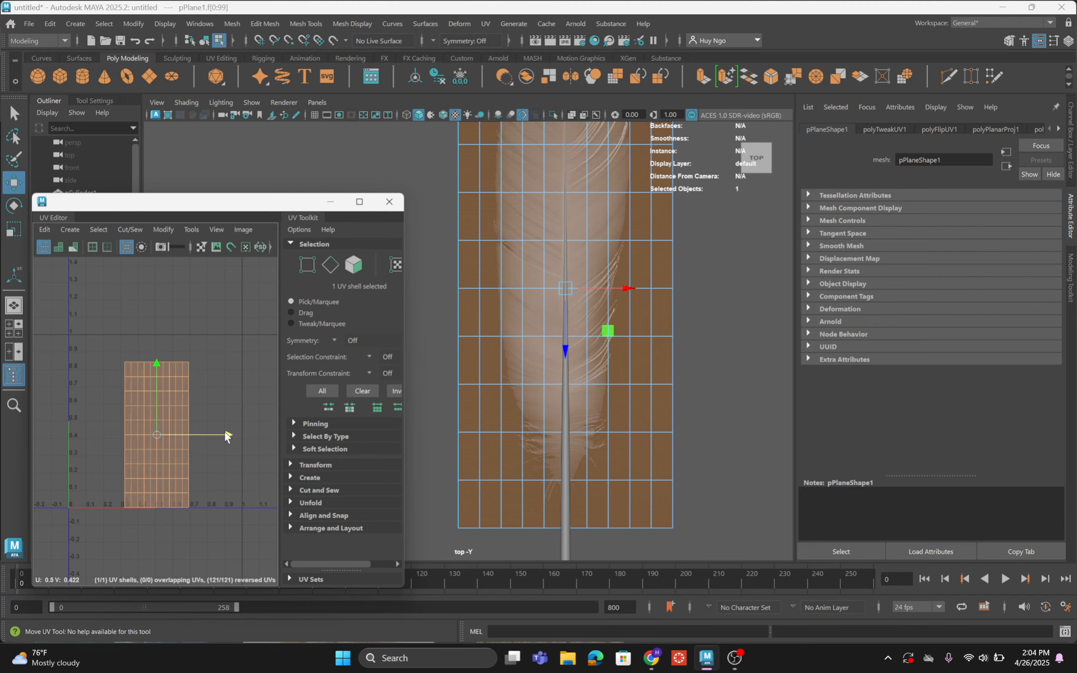
- Return to object selection with nothing selected and close the UV Editor
left_click(13, 114)
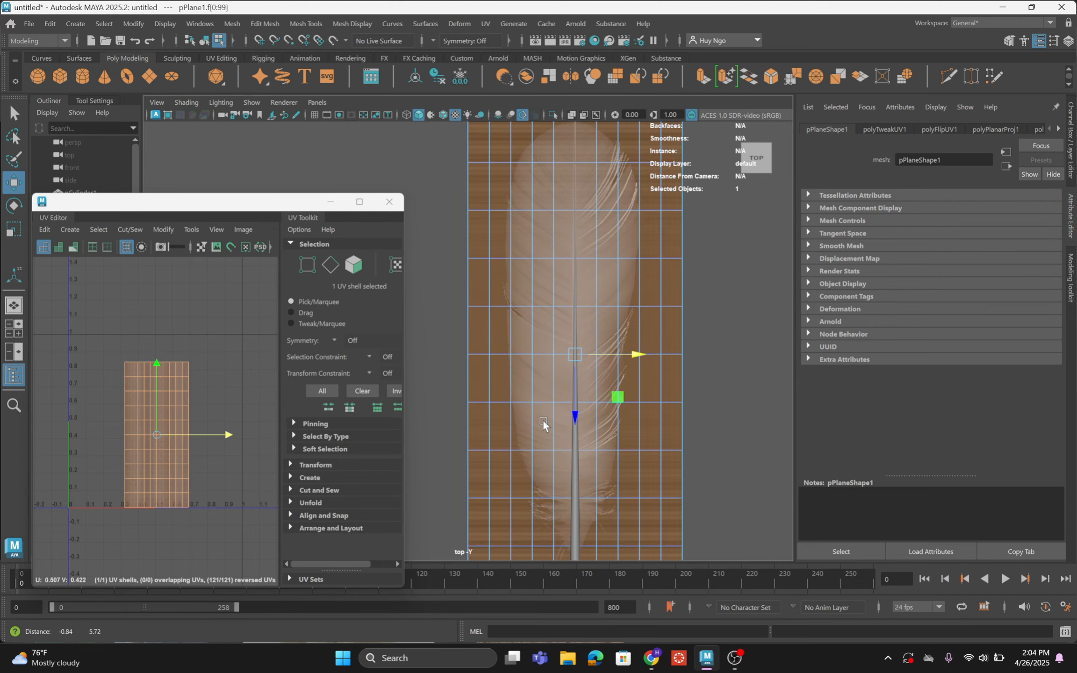
left_click(494, 288)
right_click_drag(506, 288, 575, 264)
left_click(675, 283)
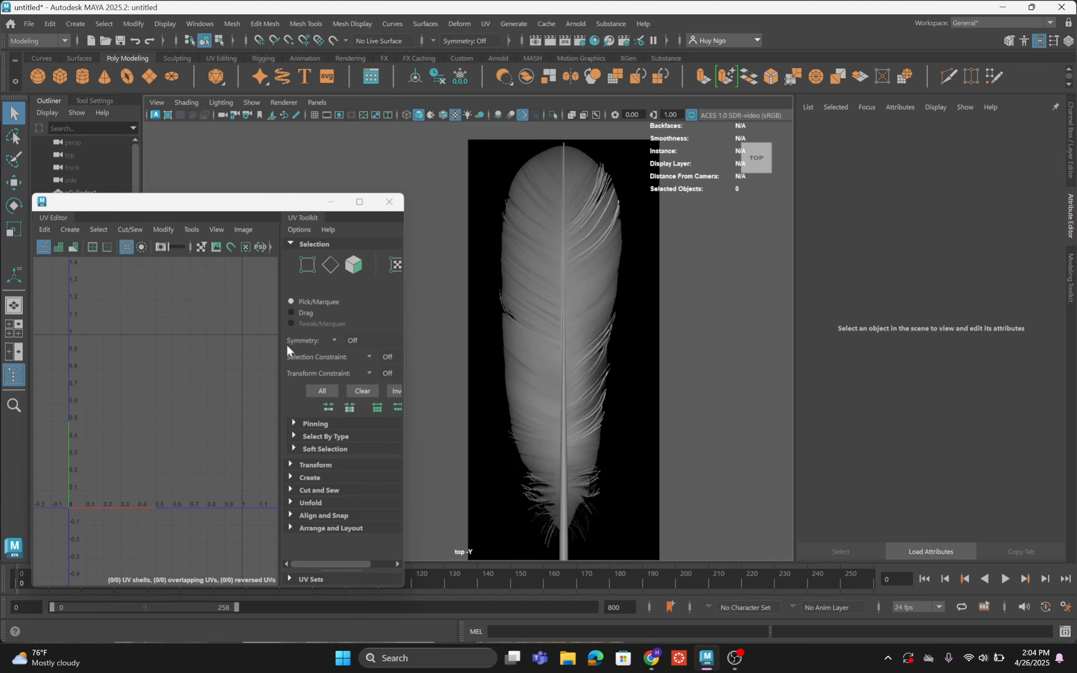
left_click(390, 202)
- Switch from the top view to the perspective view and select the plane
key("space")
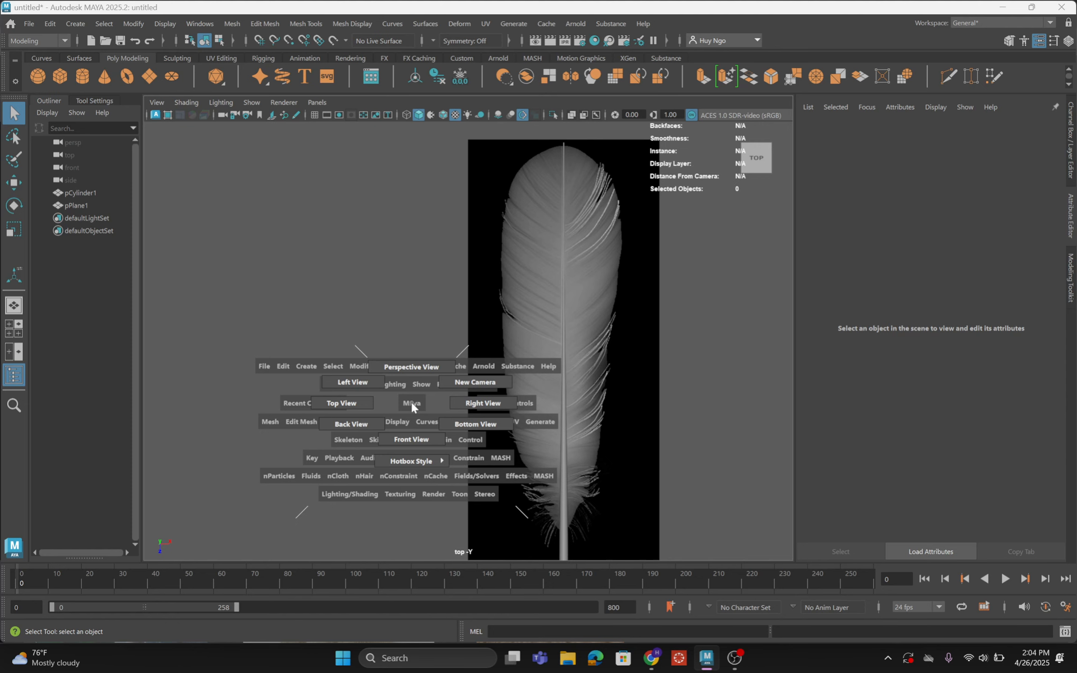
left_click_drag(410, 401, 523, 360)
left_click(522, 361)
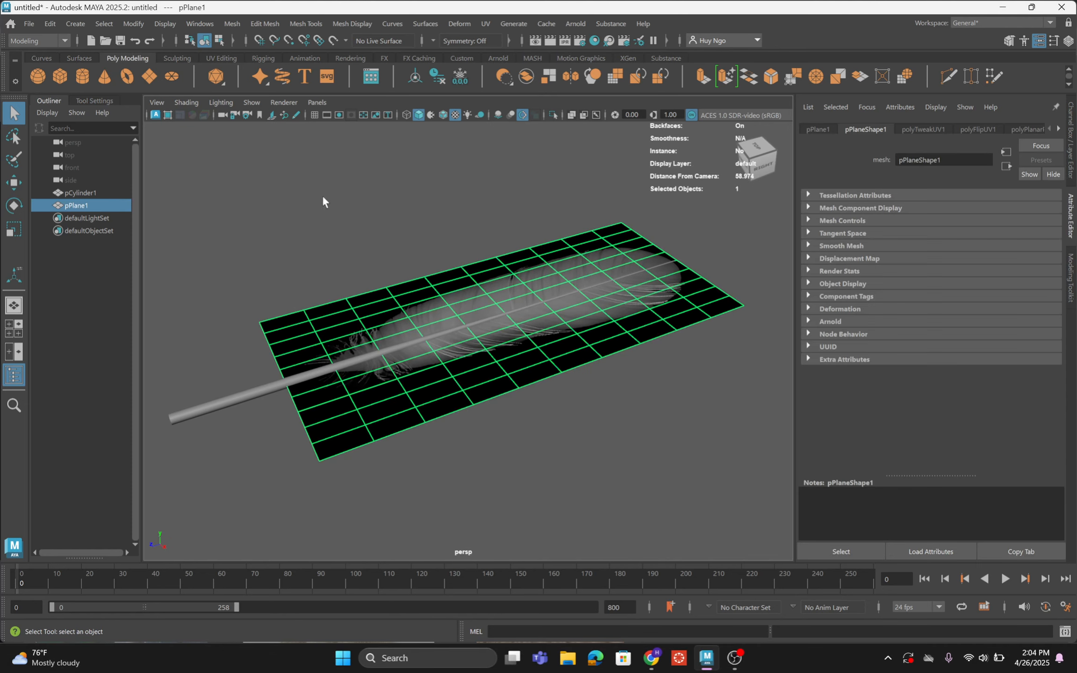
- Set the Viewport 2.0 transparency algorithm to Alpha Cut, close the renderer settings and deselect the plane
left_click(283, 102)
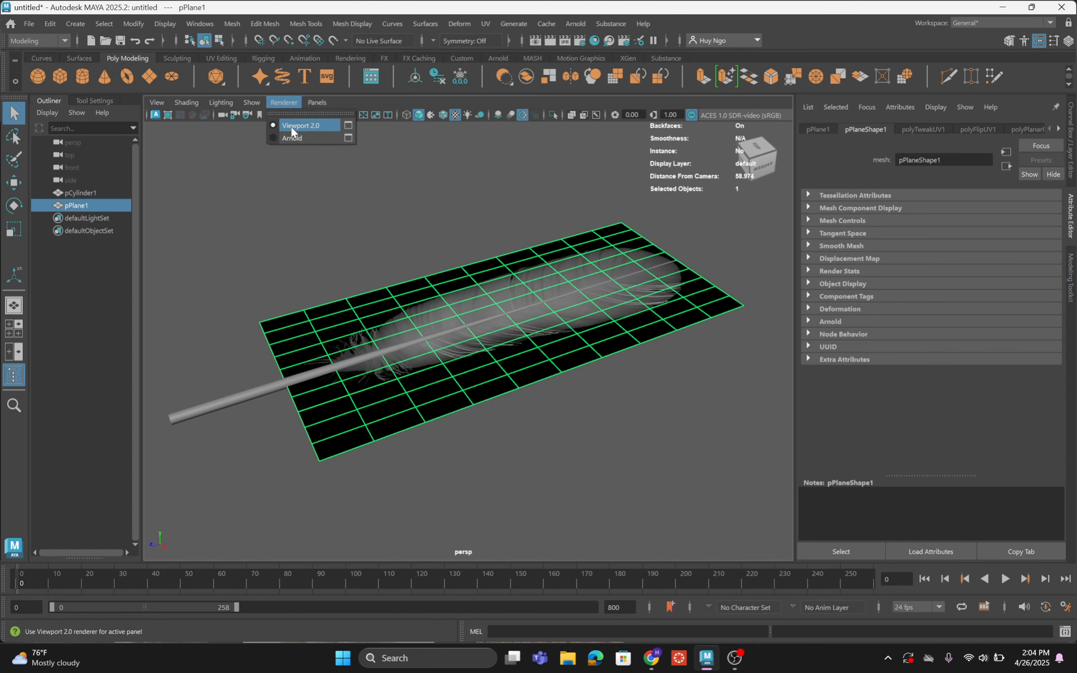
left_click(348, 127)
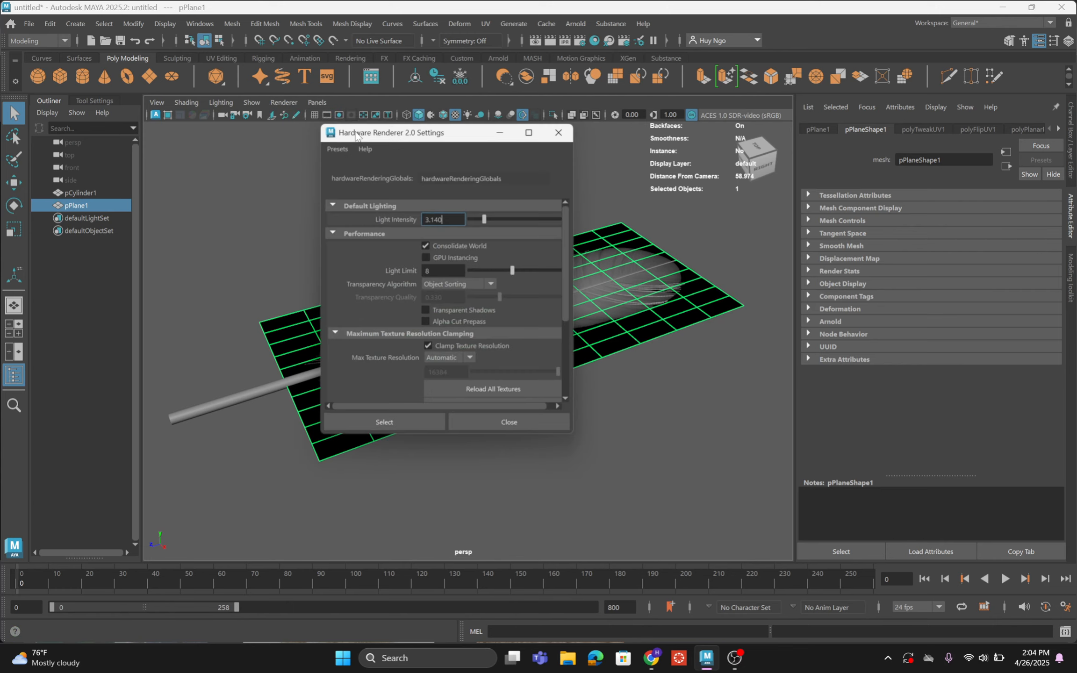
left_click_drag(434, 137, 634, 183)
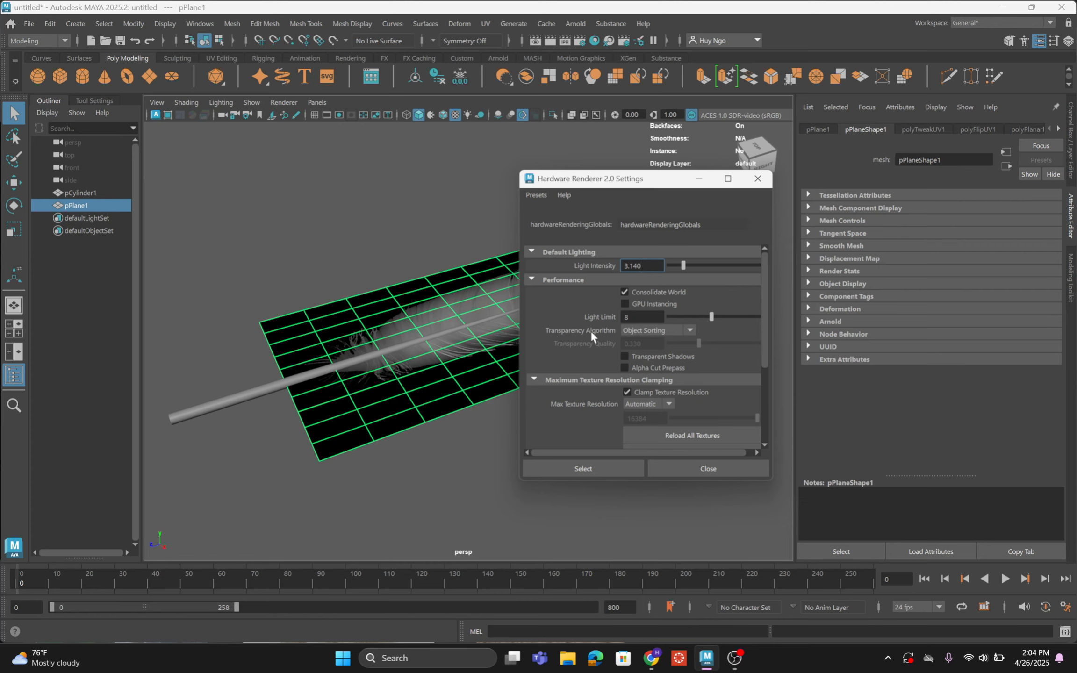
left_click(655, 329)
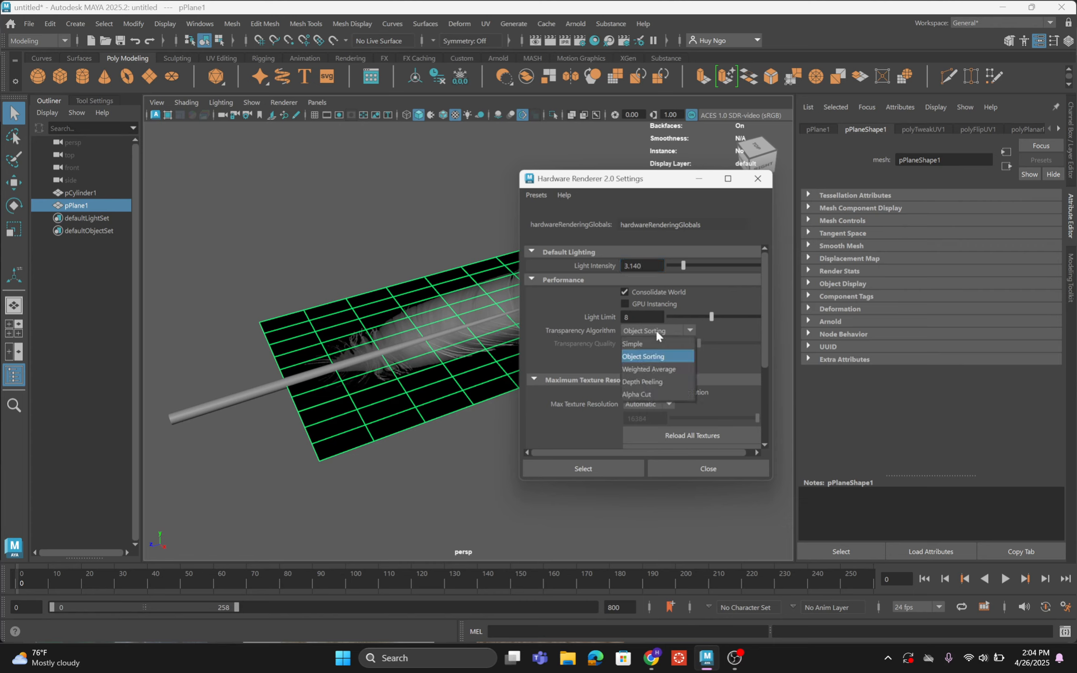
left_click(648, 393)
left_click(739, 468)
left_click(545, 460)
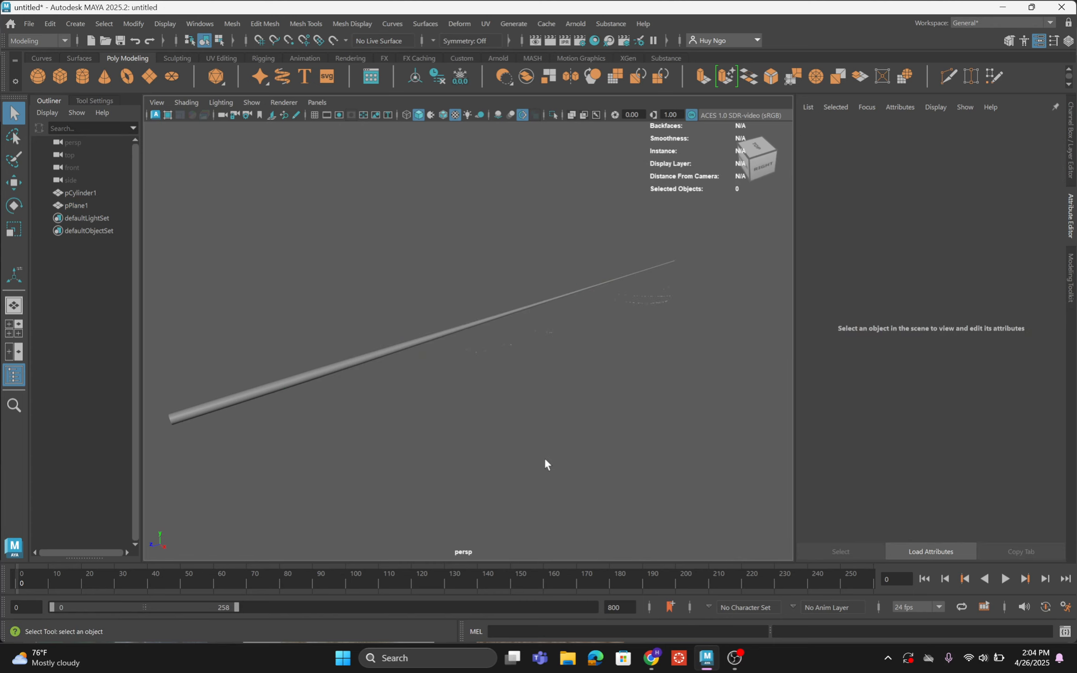
- Inspect the plane's Alpha Cut transparency from steeper angles and select the plane
left_click_drag(539, 401, 556, 424, "alt")
middle_click_drag(553, 397, 530, 419, "alt")
right_click_drag(552, 416, 755, 425, "alt")
middle_click_drag(753, 410, 592, 521, "alt")
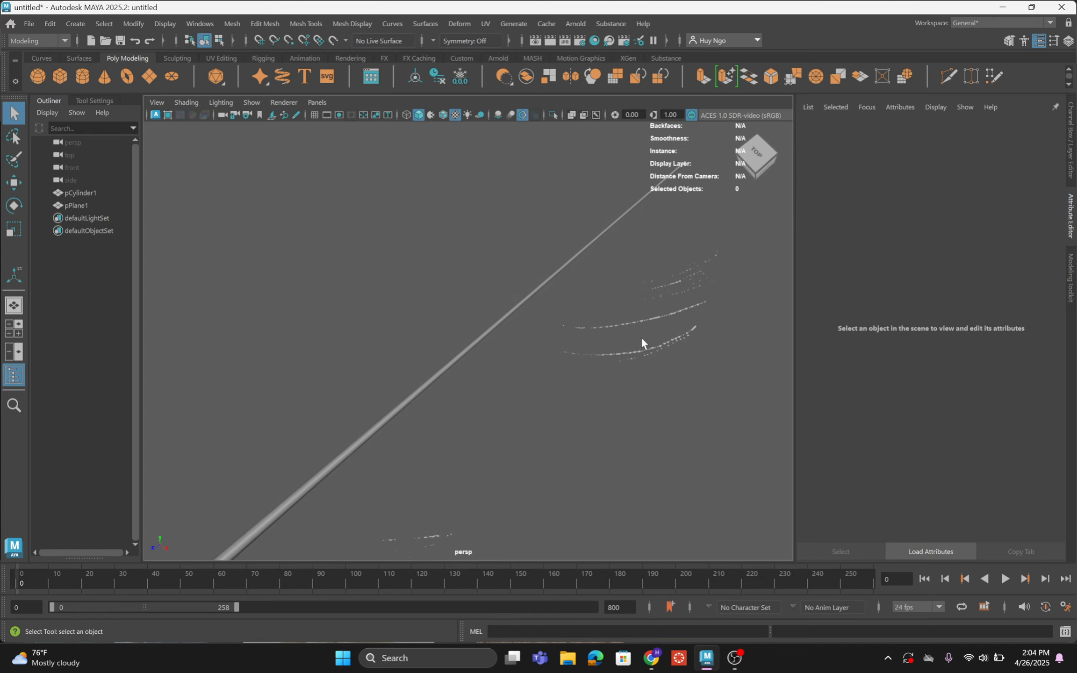
left_click(636, 354)
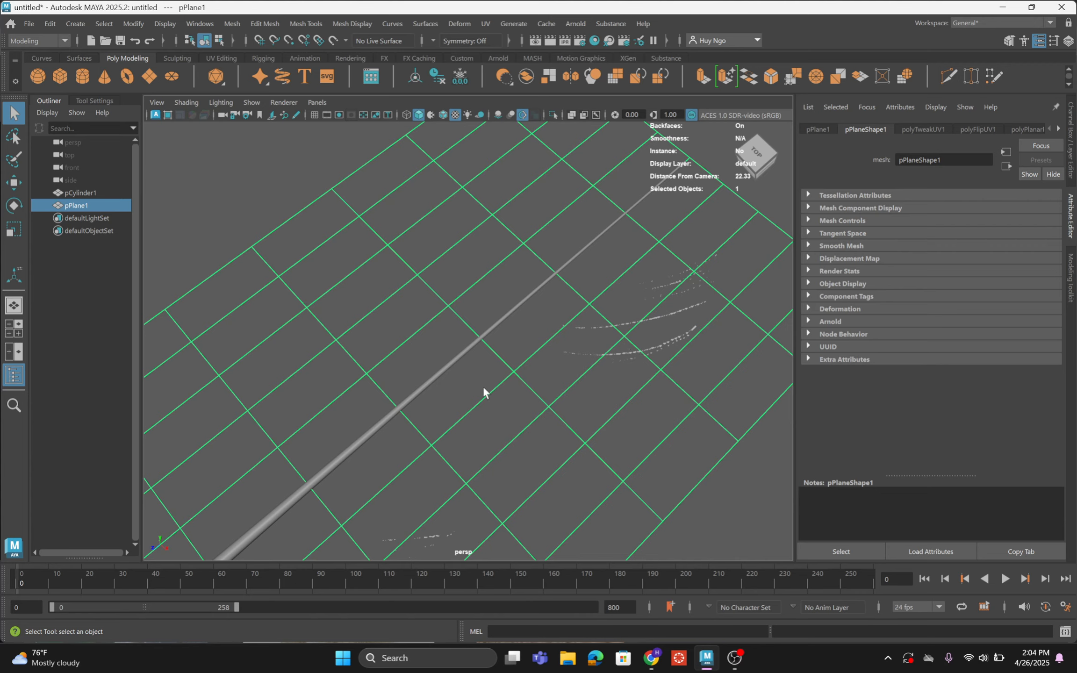
right_click_drag(595, 361, 516, 343, "alt")
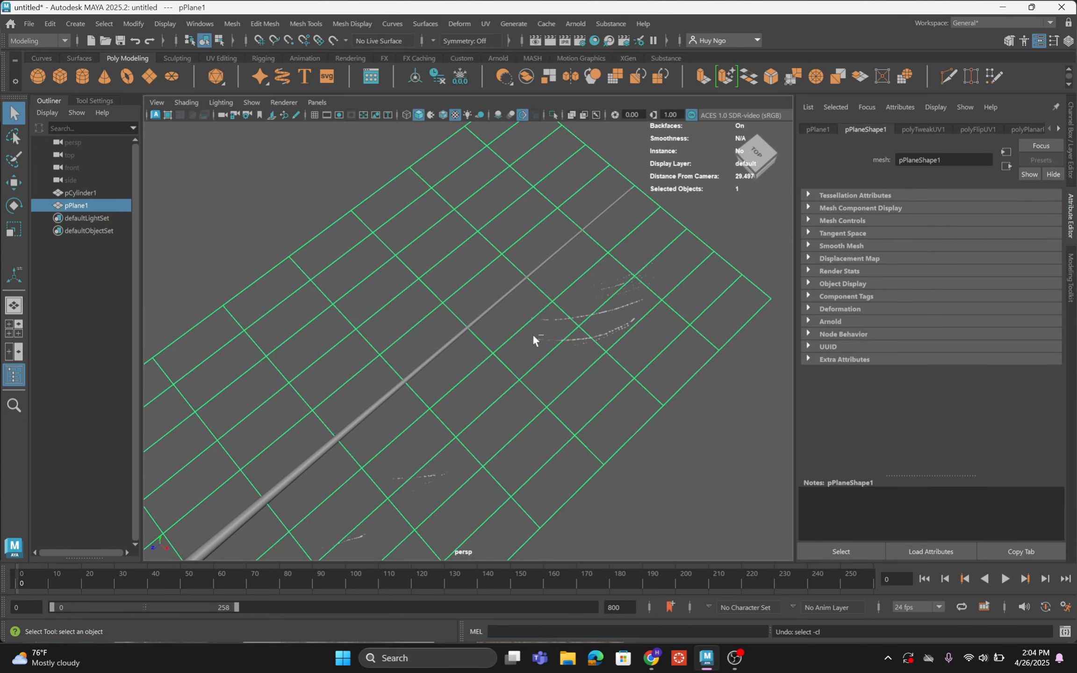
- Undo the transparency algorithm change, set the Viewport 2.0 transparency algorithm to Alpha Cut again and close the renderer settings
key("ctrl+z")
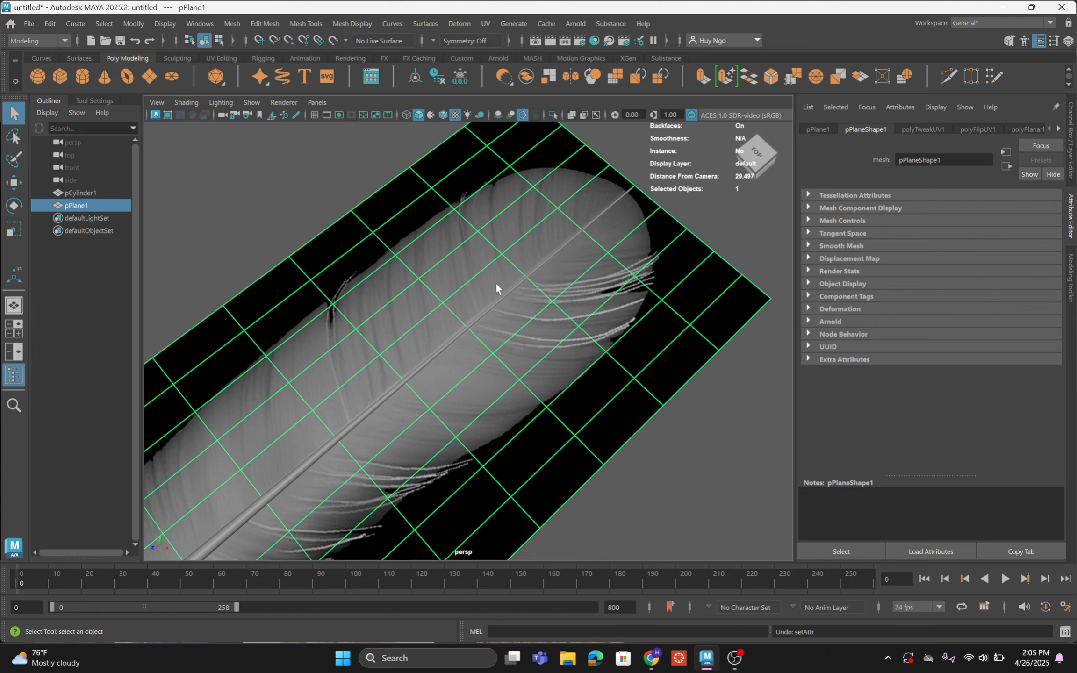
left_click(284, 102)
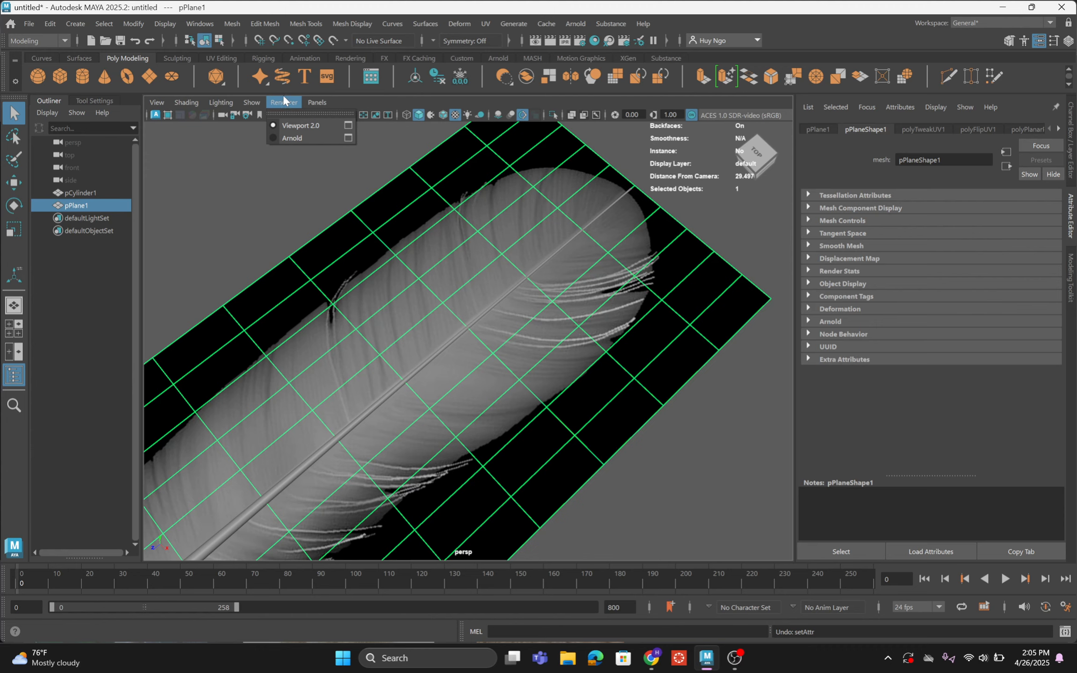
left_click(348, 126)
left_click(473, 282)
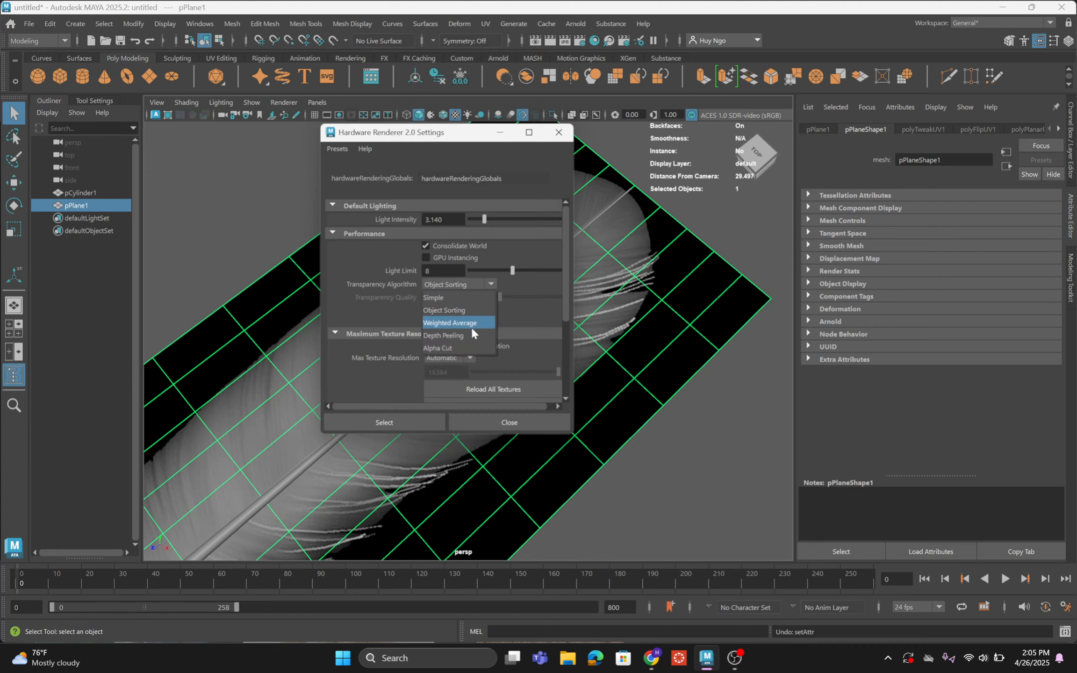
left_click(459, 348)
left_click(495, 422)
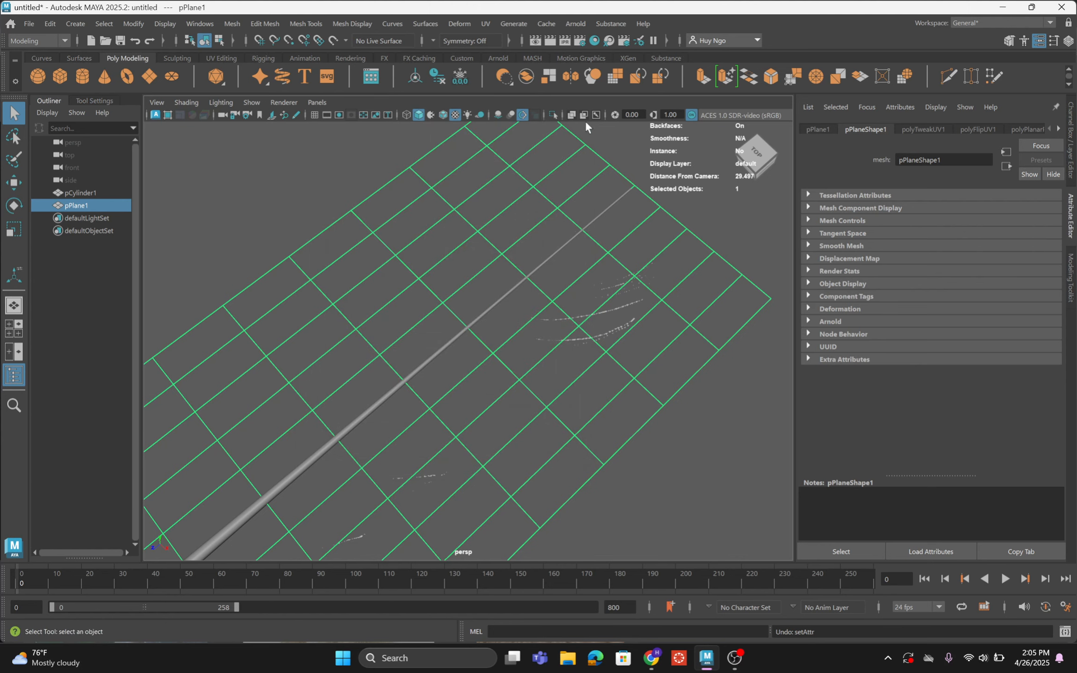
- Add an Arnold skydome light and render the current frame to check the feather, closing the render window
left_click(575, 24)
mouse_move(603, 103)
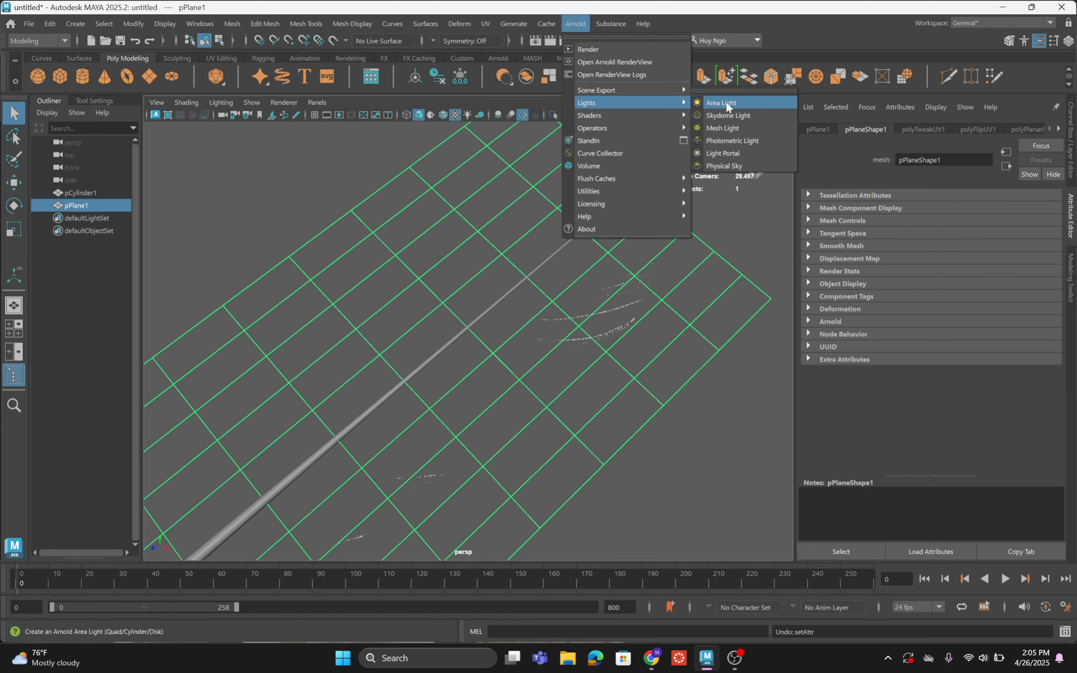
left_click(742, 114)
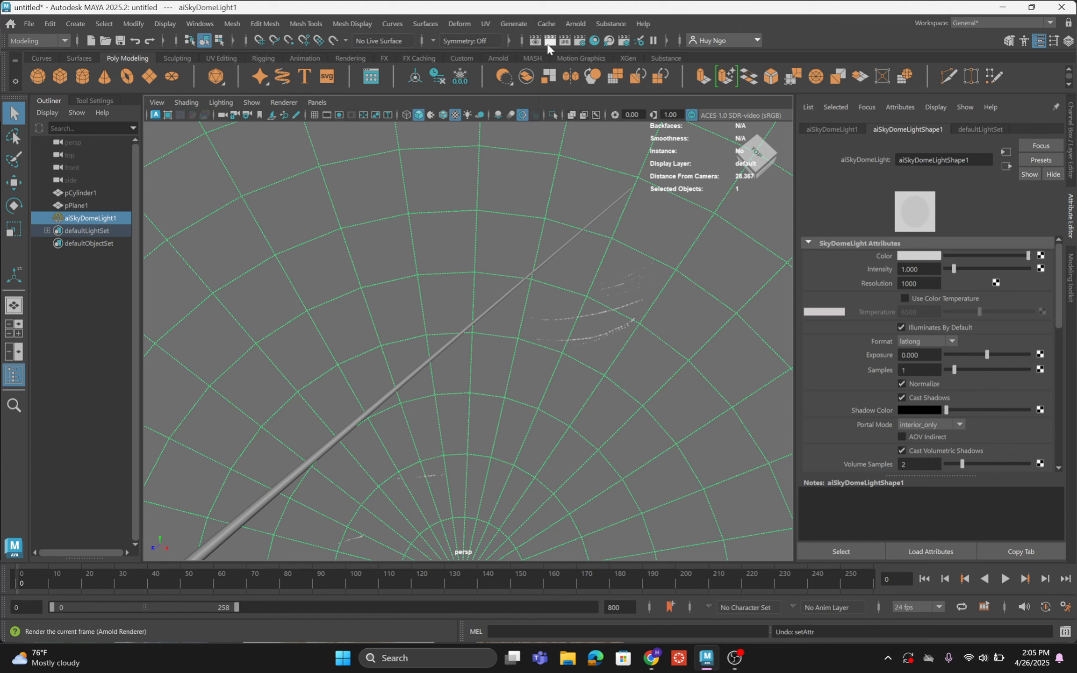
left_click(550, 41)
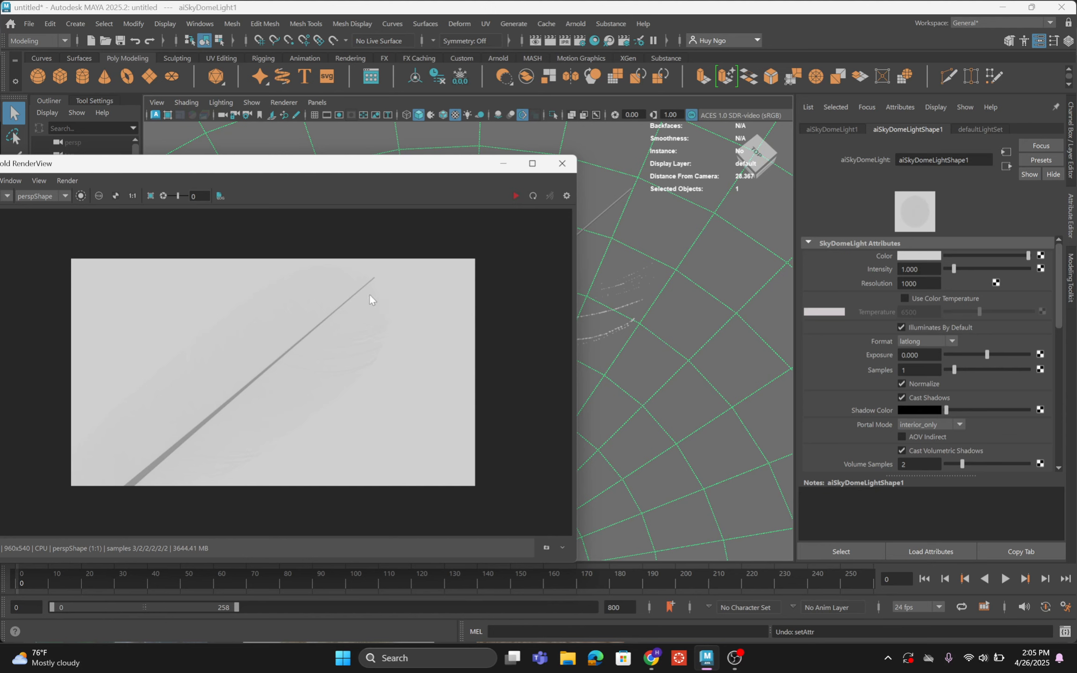
left_click(562, 163)
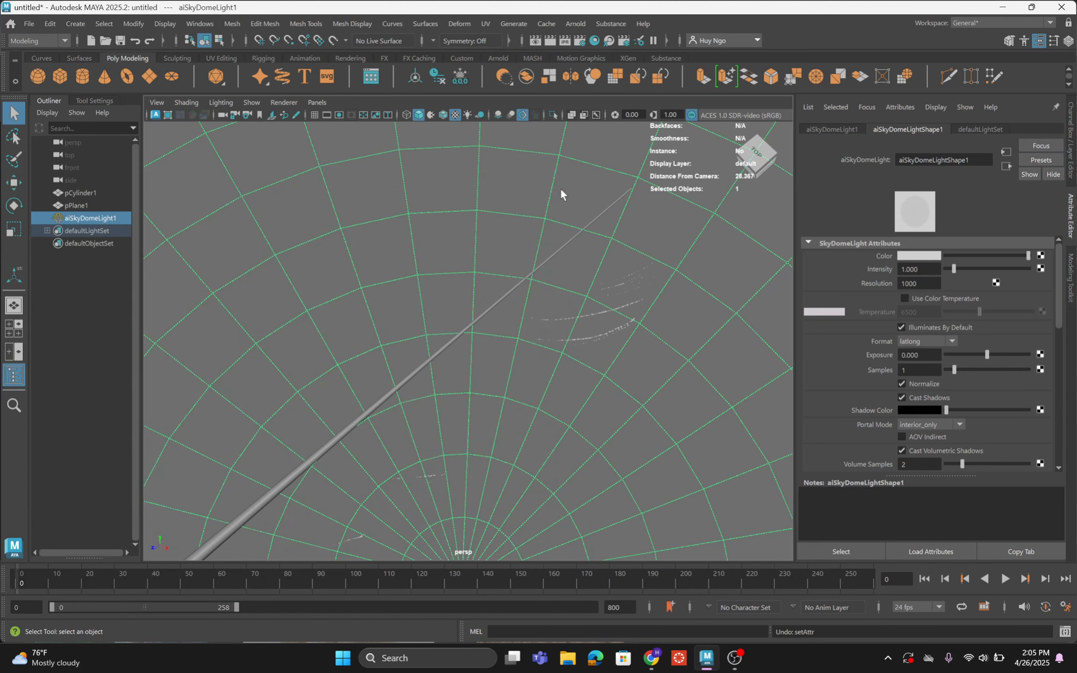
- Open the opacity texture of the plane's Ai_Feather material and set its color space to Raw
left_click(588, 316)
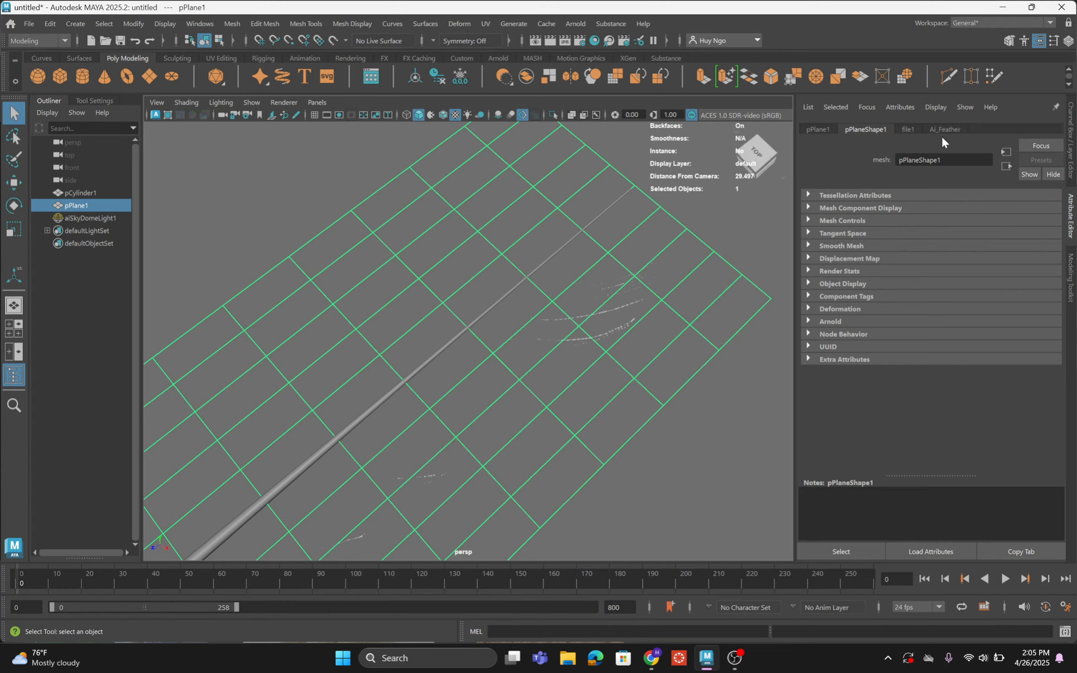
left_click(943, 131)
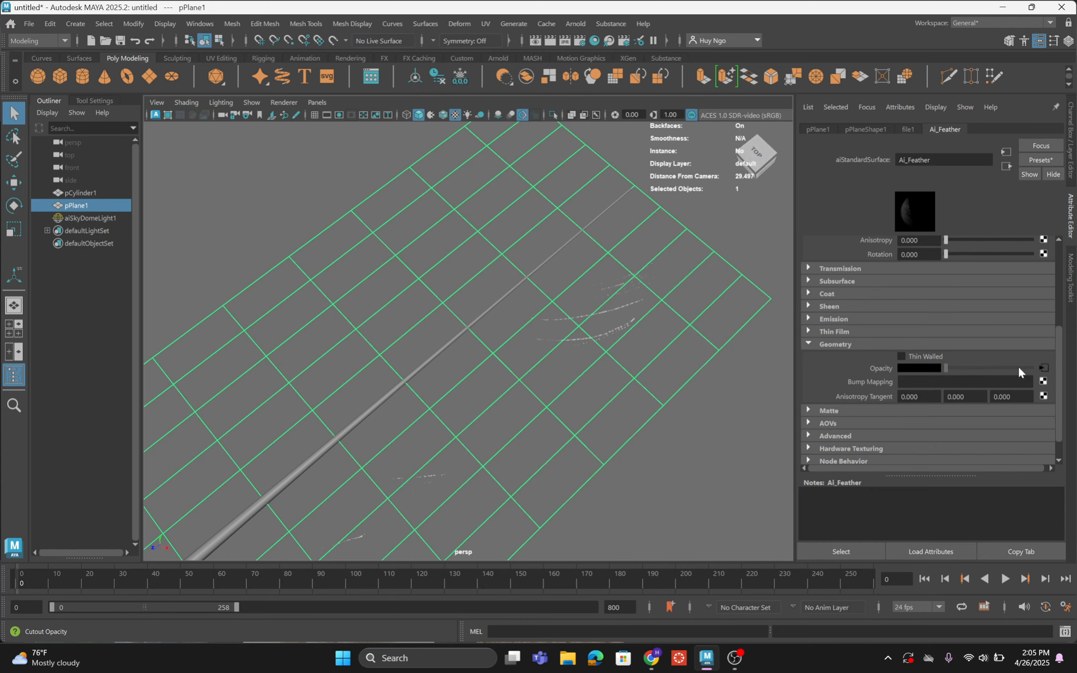
left_click(1045, 366)
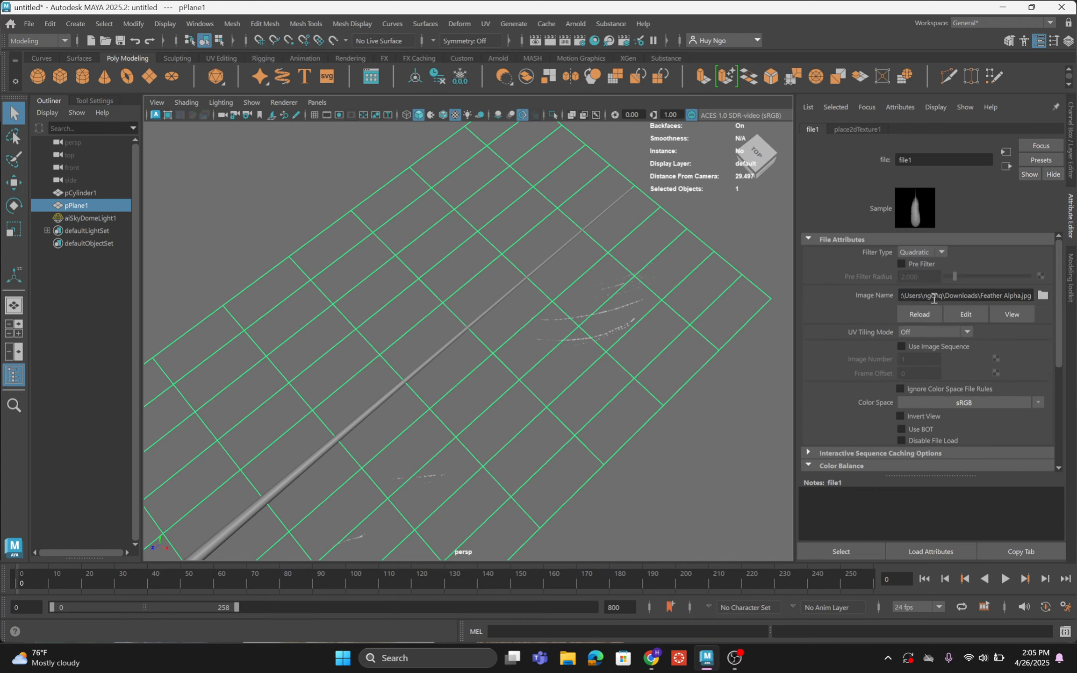
scroll(928, 337, "down", 1)
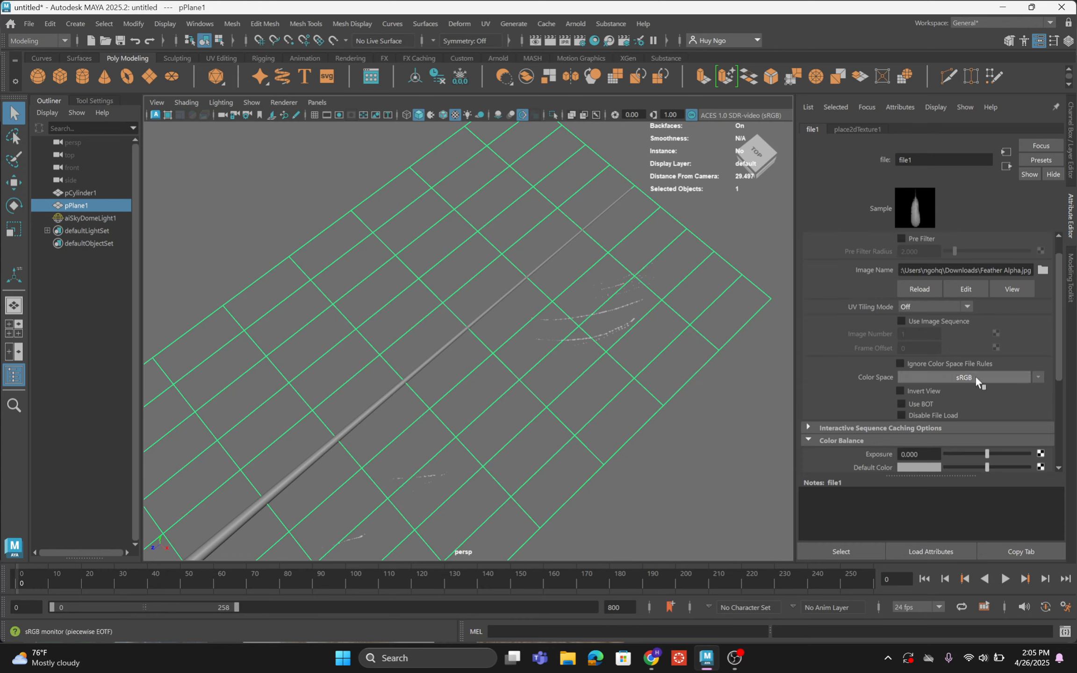
left_click(1038, 377)
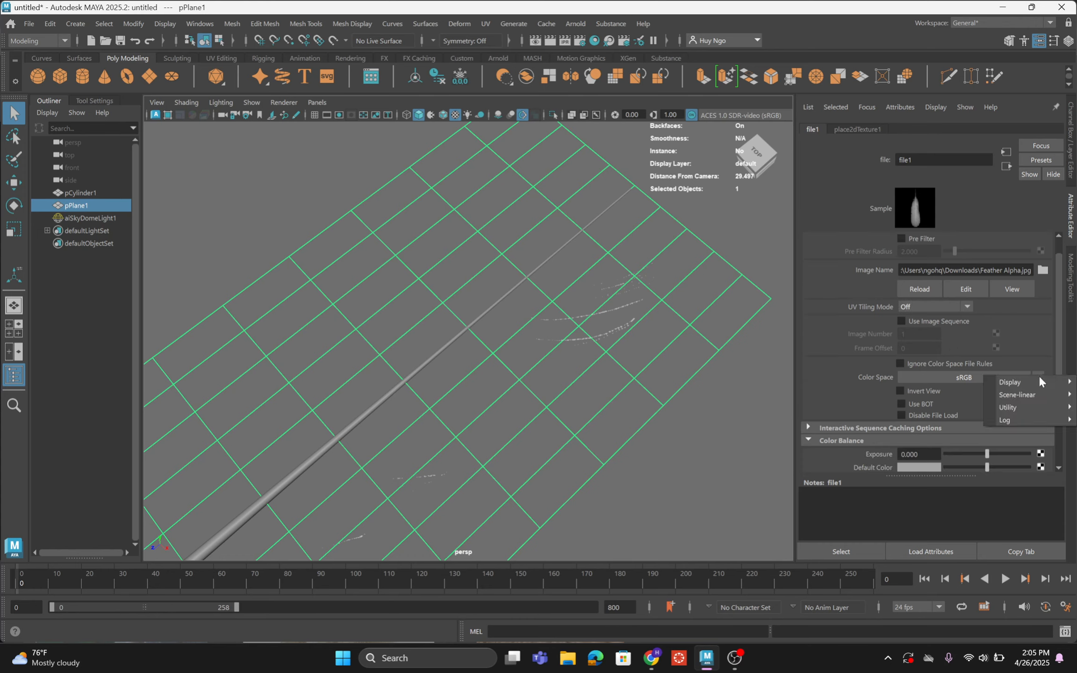
mouse_move(1024, 396)
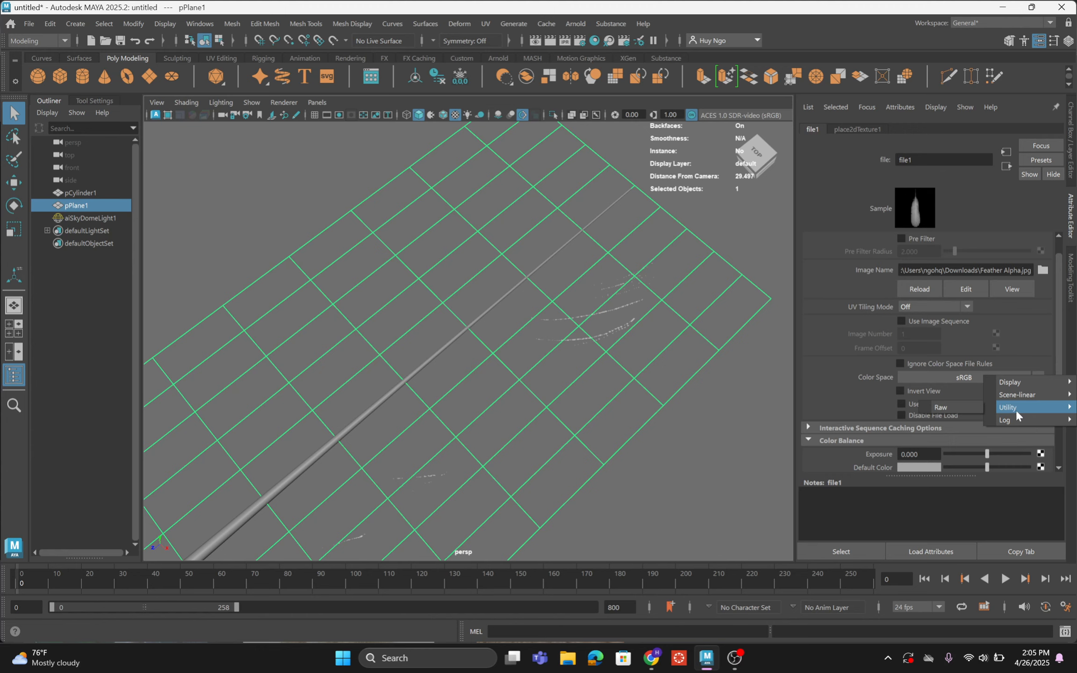
left_click(944, 407)
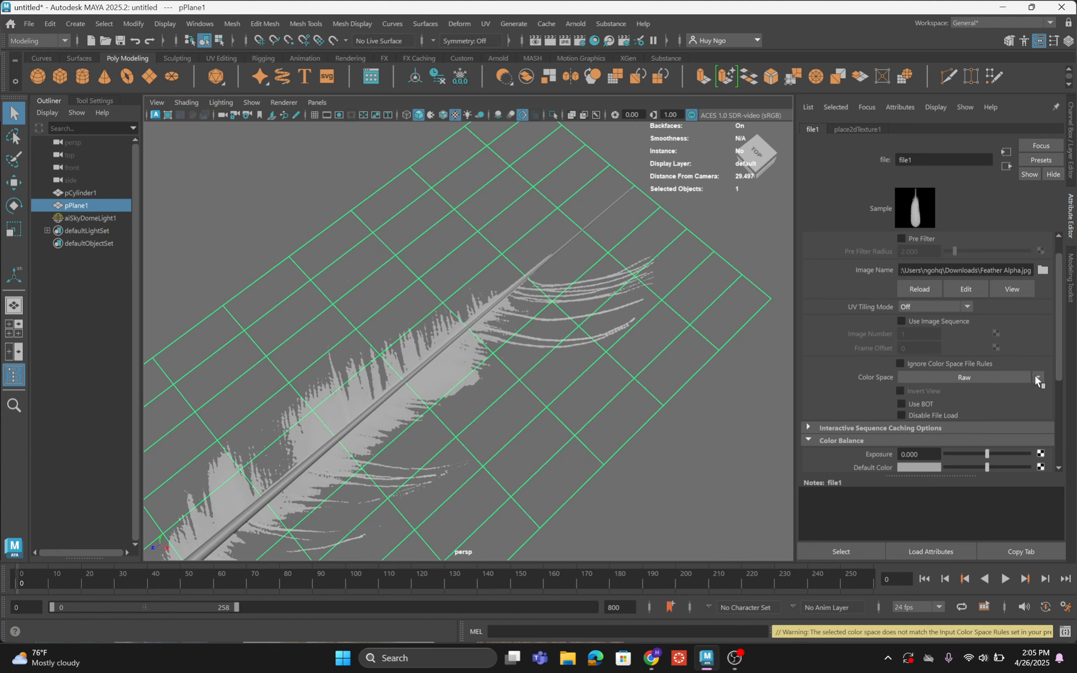
left_click(1037, 376)
mouse_move(1028, 406)
left_click(964, 407)
- Raise the exposure of the feather's opacity texture to 5
scroll(415, 381, "down", 5)
scroll(411, 390, "up", 2)
scroll(397, 398, "down", 2)
scroll(415, 397, "up", 3)
scroll(405, 421, "down", 2)
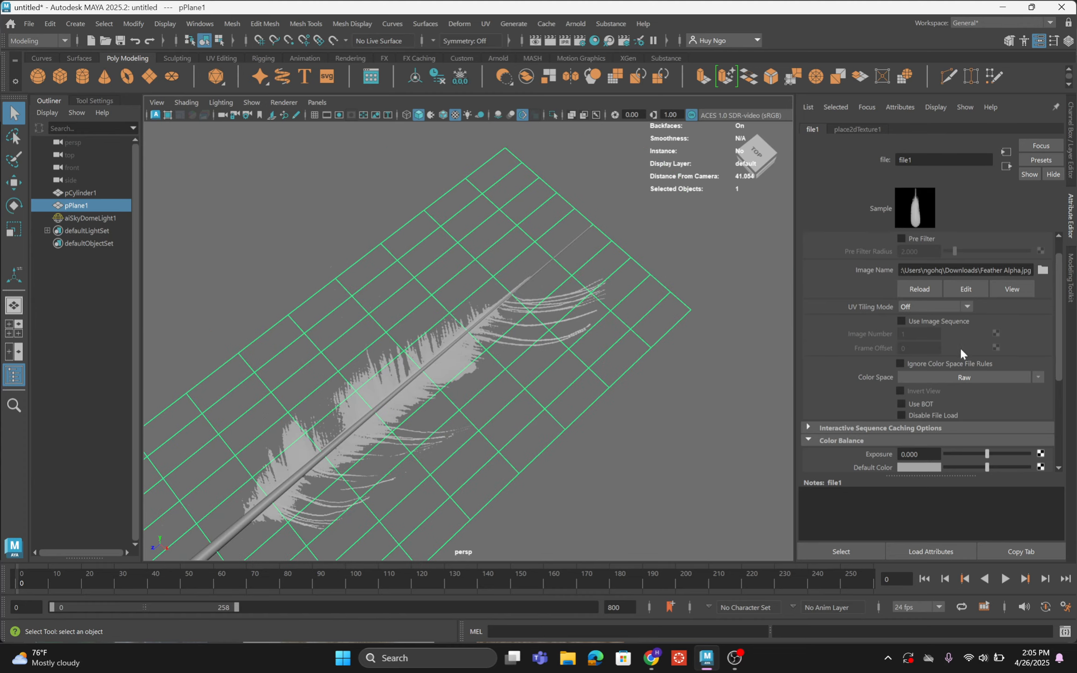
scroll(975, 354, "down", 4)
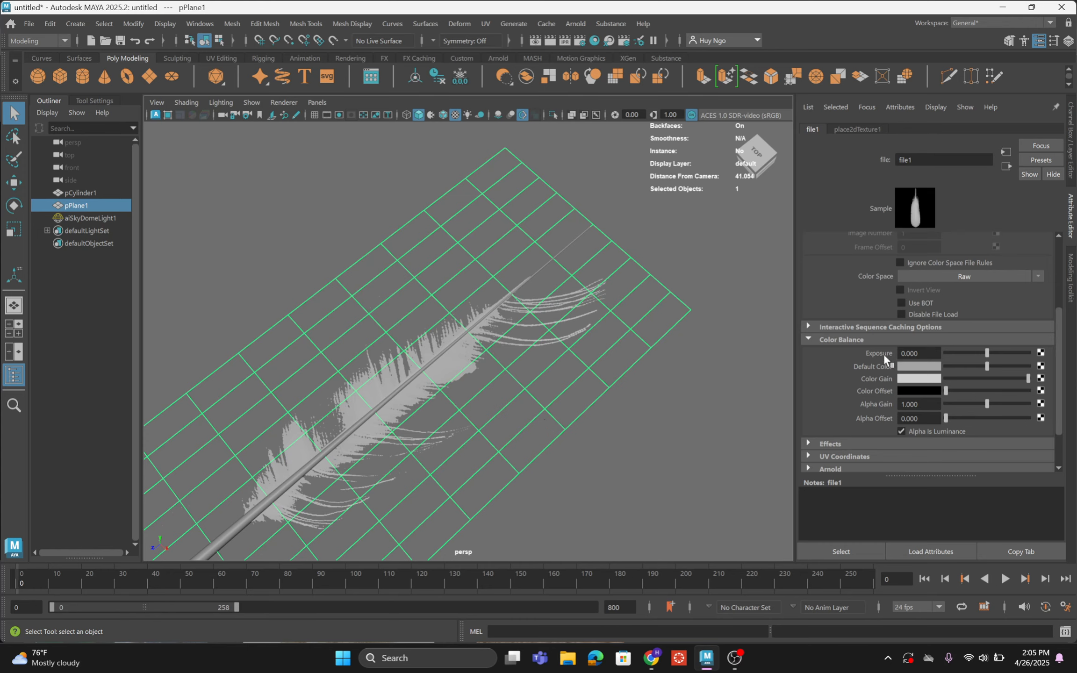
left_click_drag(987, 356, 1034, 352)
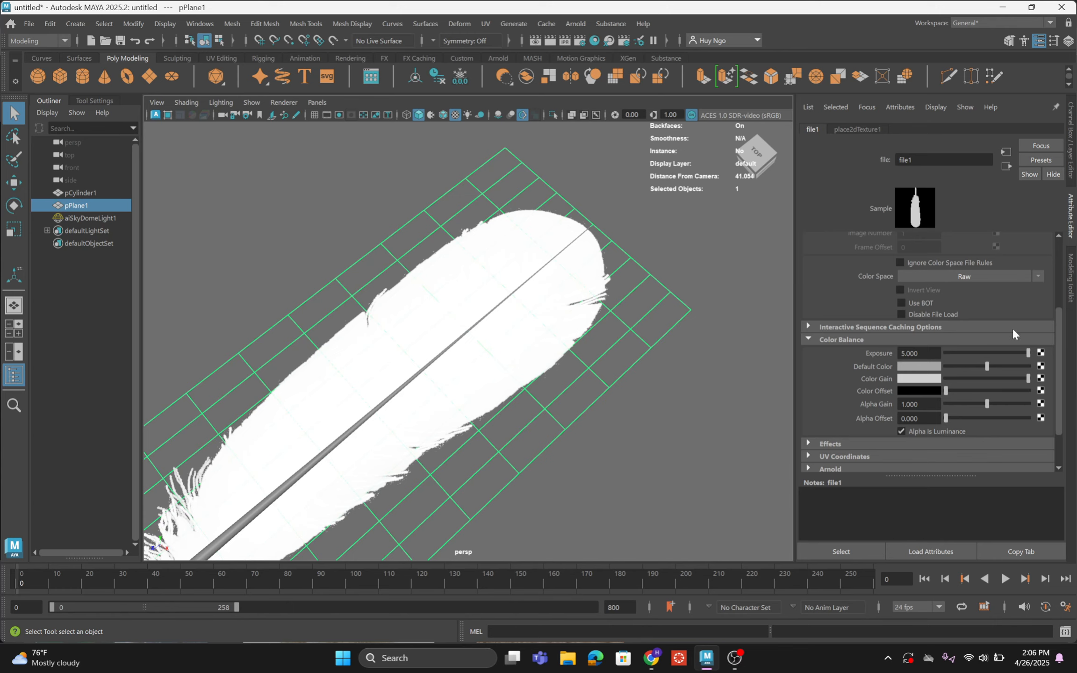
- Lower the opacity texture's exposure to about 2.347 while checking the barbs at the feather's base, and render the whole feather
right_click_drag(472, 437, 507, 296, "alt")
middle_click_drag(507, 296, 453, 435, "alt")
right_click_drag(453, 435, 407, 406, "alt")
middle_click_drag(517, 372, 472, 392, "alt")
left_click_drag(491, 374, 465, 306, "alt")
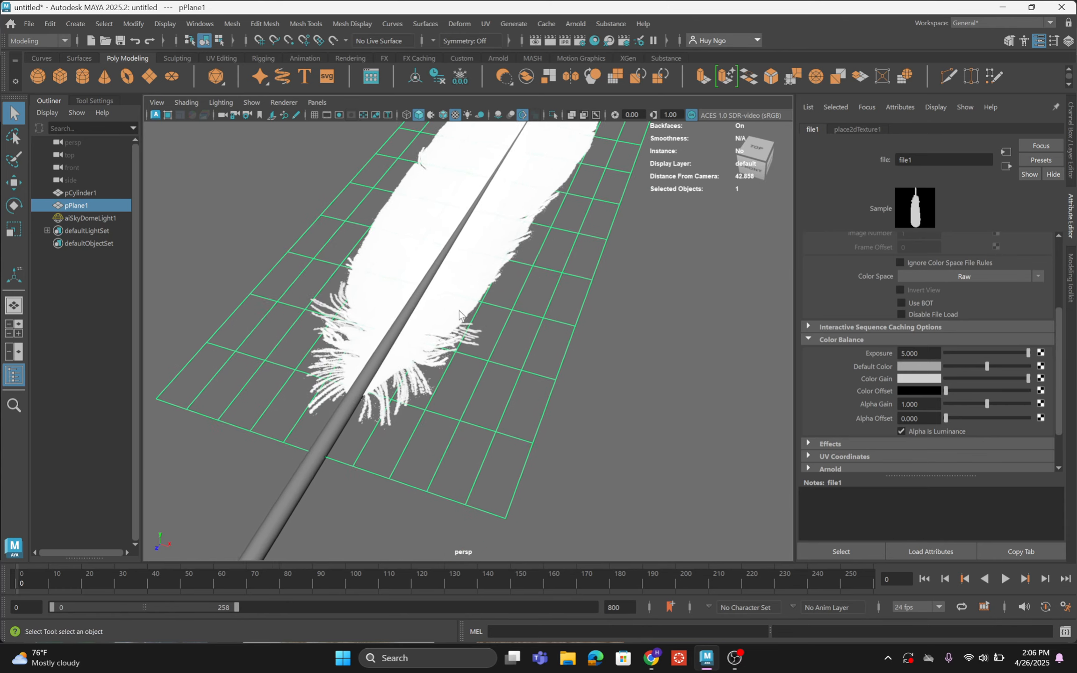
right_click_drag(465, 306, 534, 360, "alt")
left_click_drag(534, 360, 576, 360, "alt")
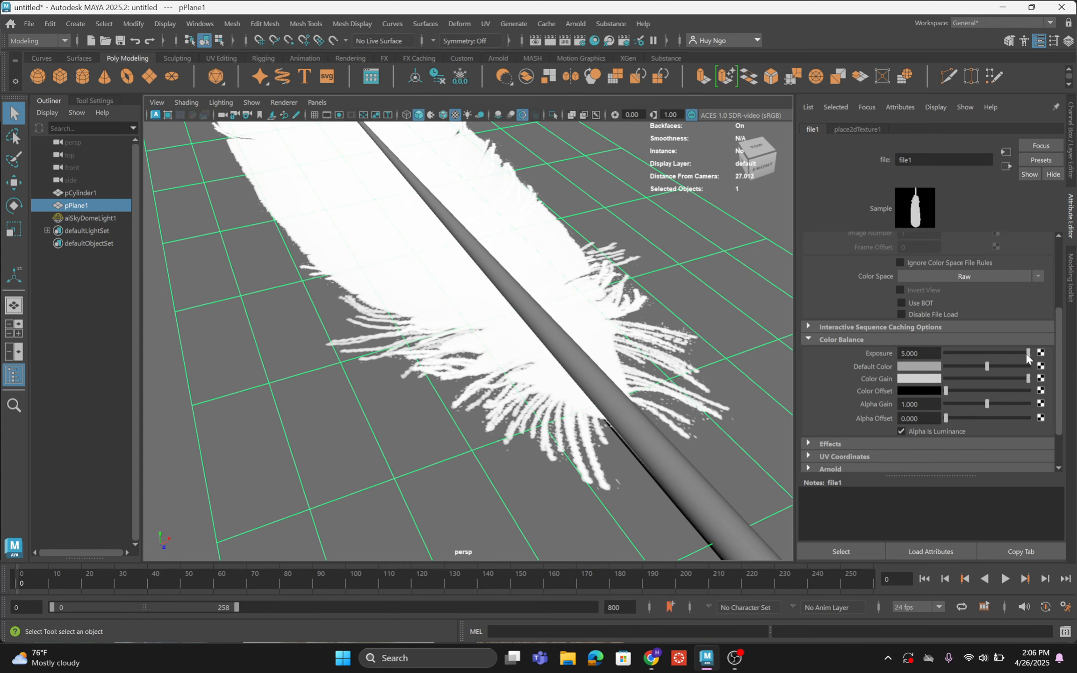
mouse_move(1027, 355)
left_mouse_down()
mouse_move(987, 361)
mouse_move(1006, 356)
left_mouse_up()
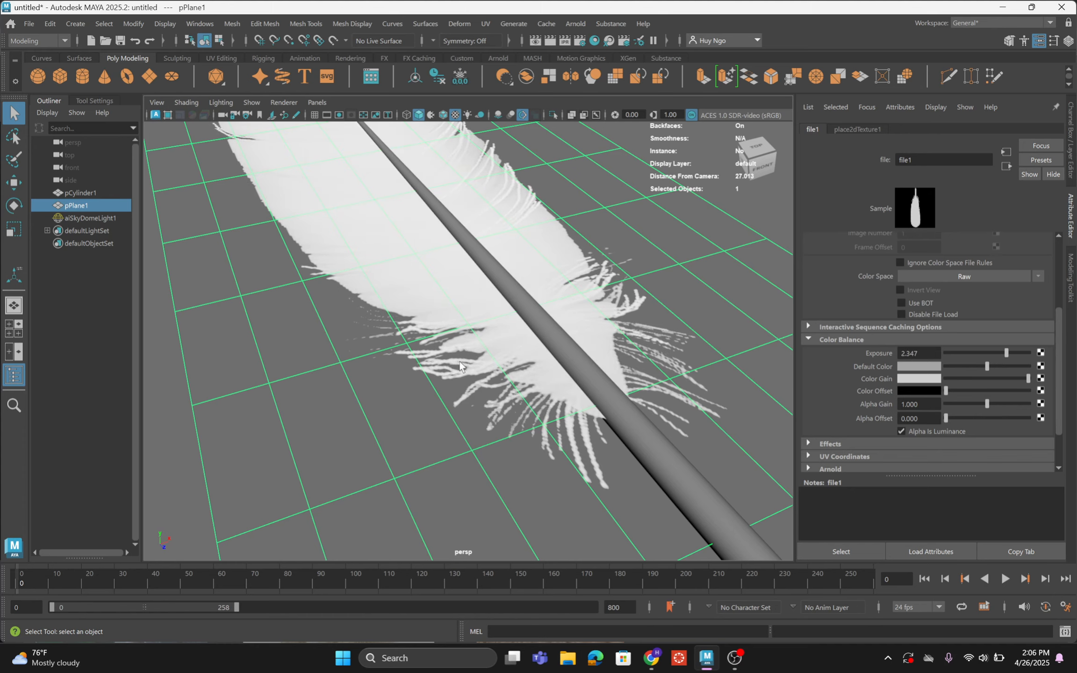
left_click_drag(460, 366, 324, 346, "alt")
left_click(564, 40)
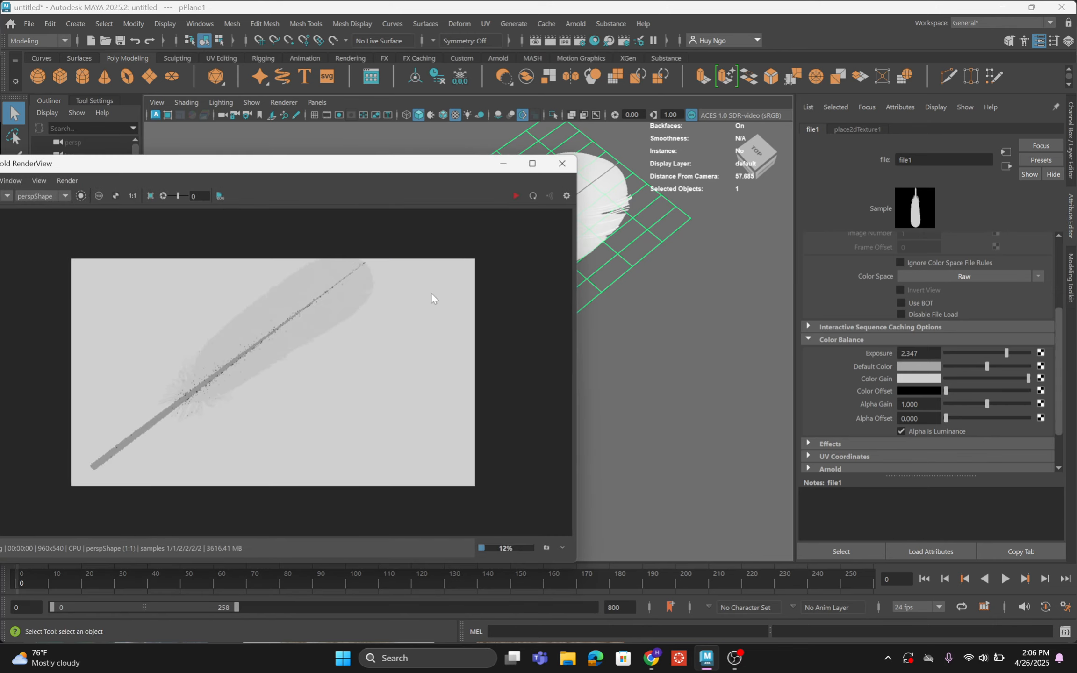
- Connect a File texture to the skydome light's color and load autoshop_01_4k.hdr from the Downloads folder
left_click(713, 297)
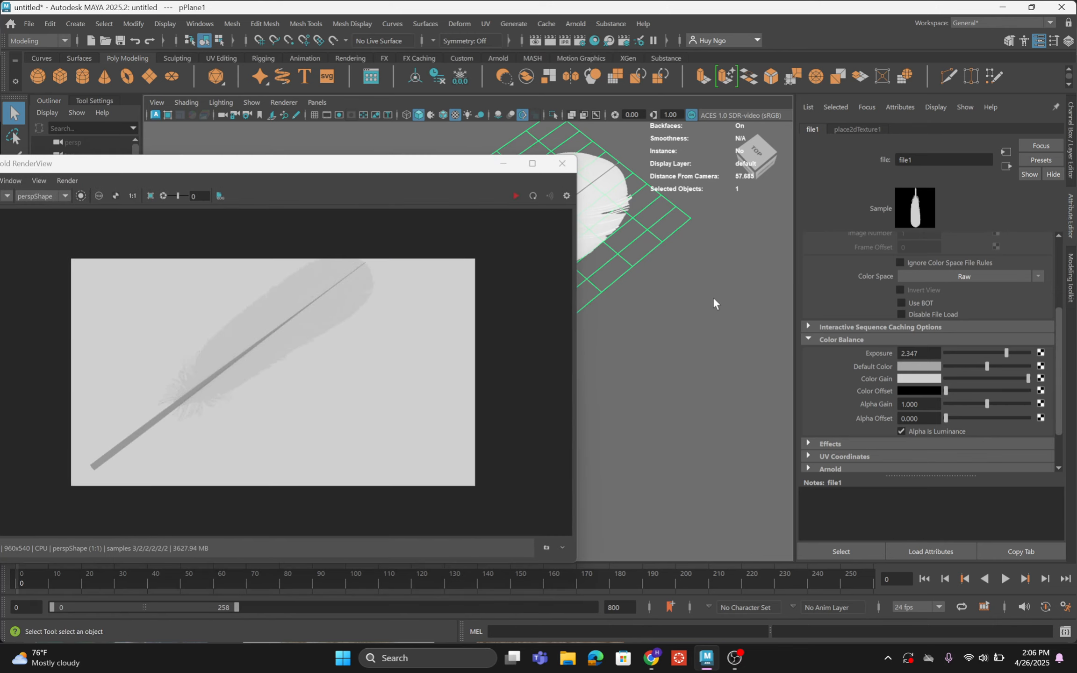
left_click(1040, 256)
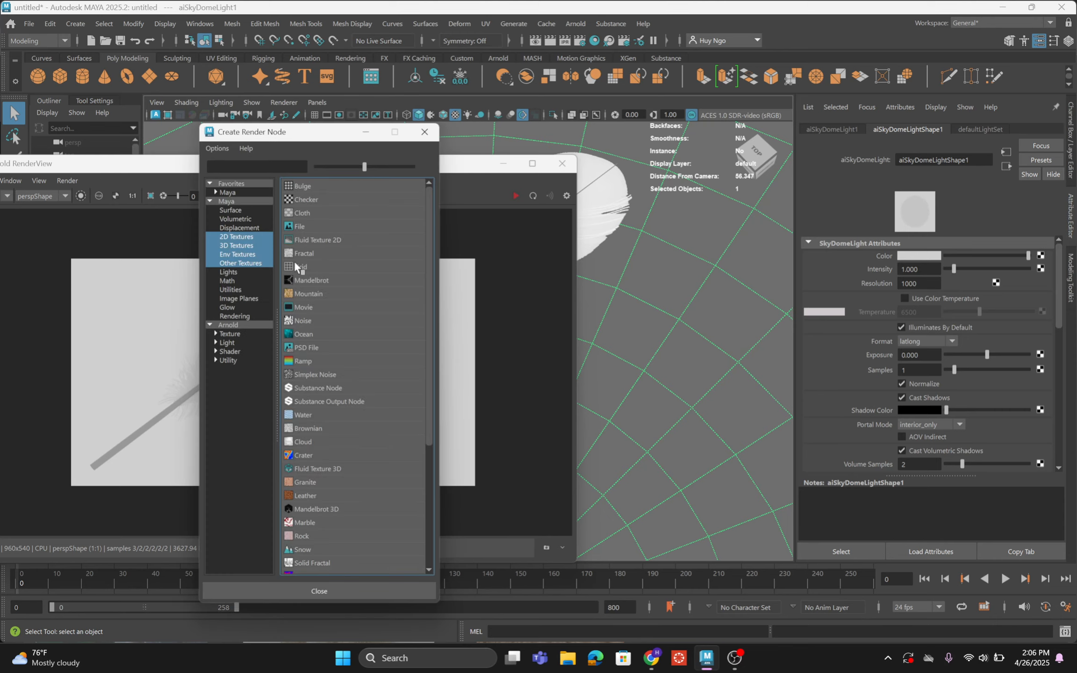
left_click(304, 224)
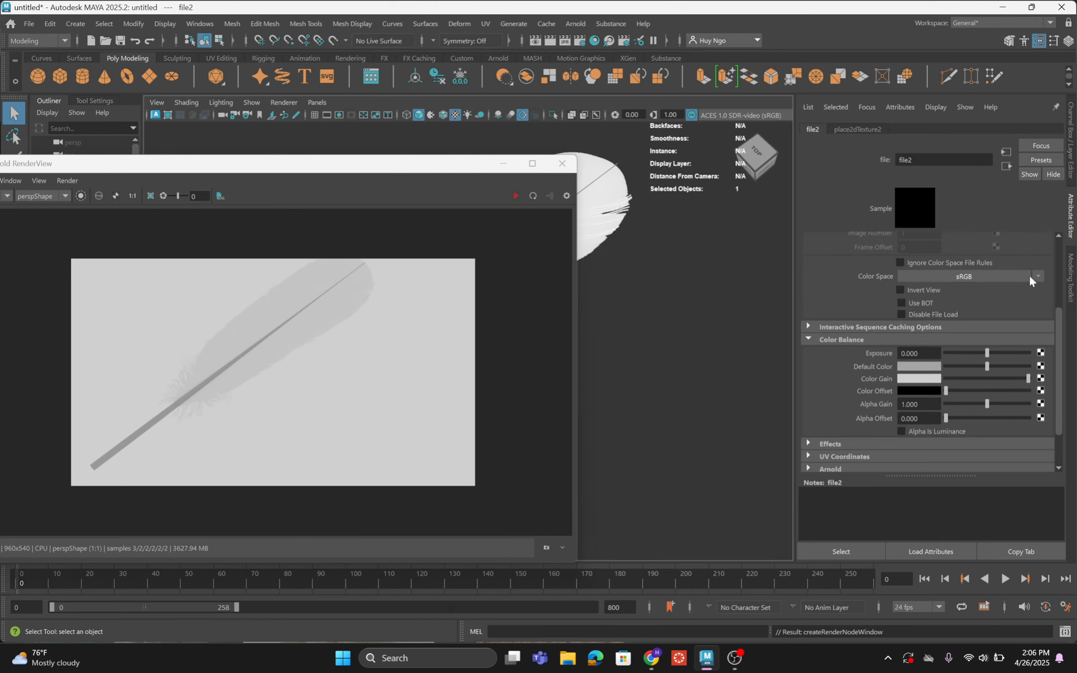
scroll(1033, 271, "up", 3)
left_click(1042, 270)
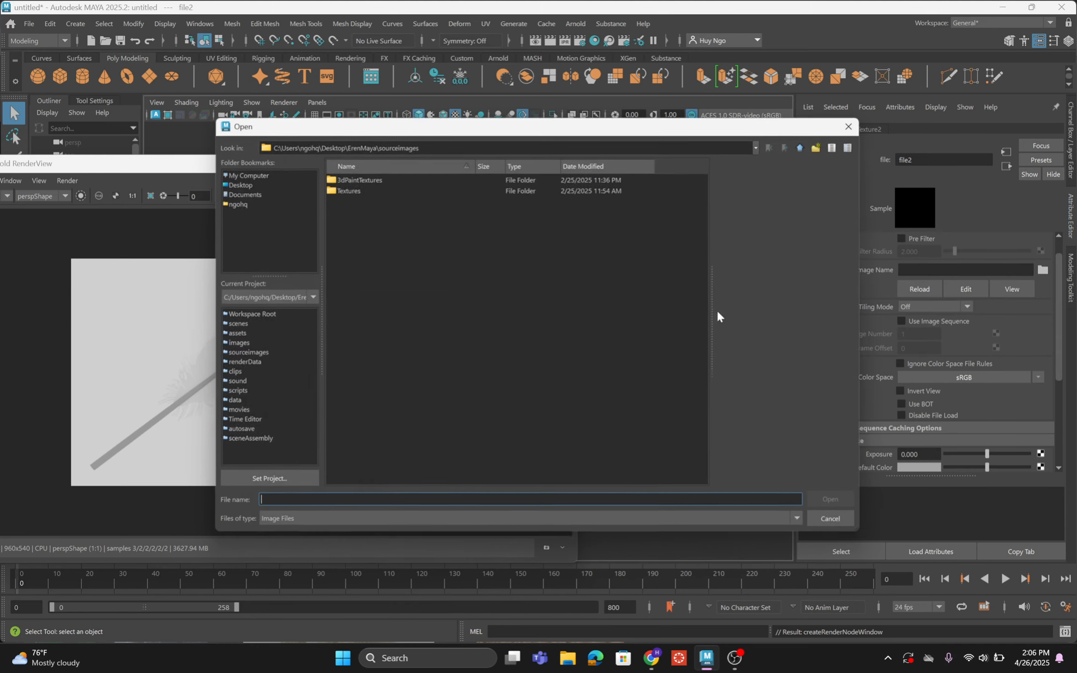
left_click(235, 203)
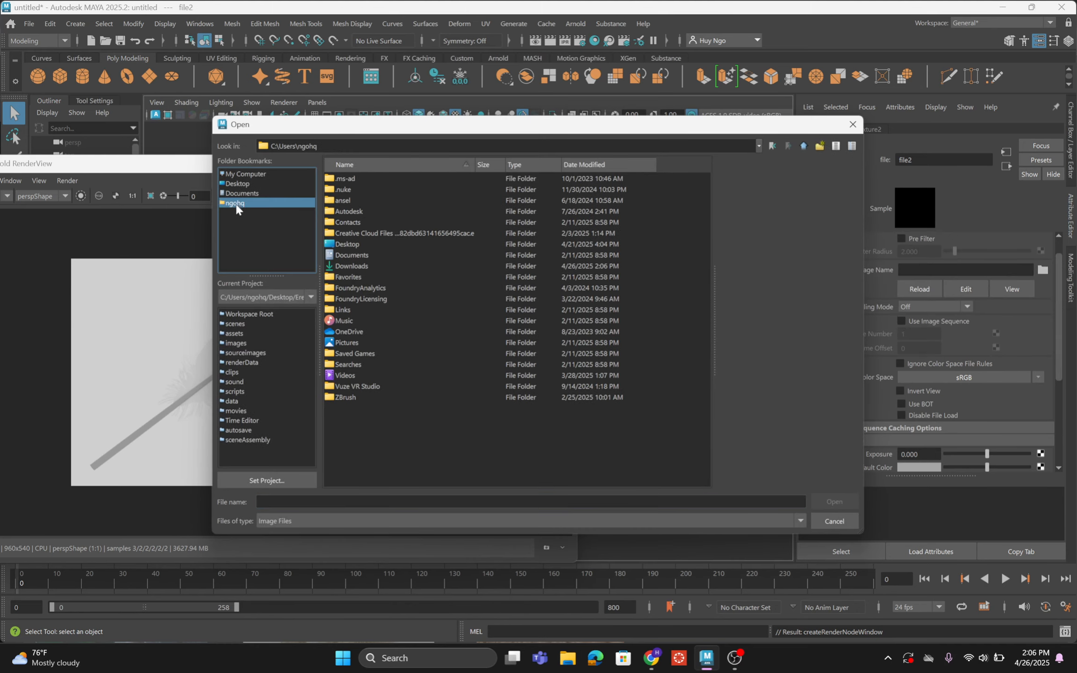
double_click(353, 266)
scroll(425, 356, "down", 10)
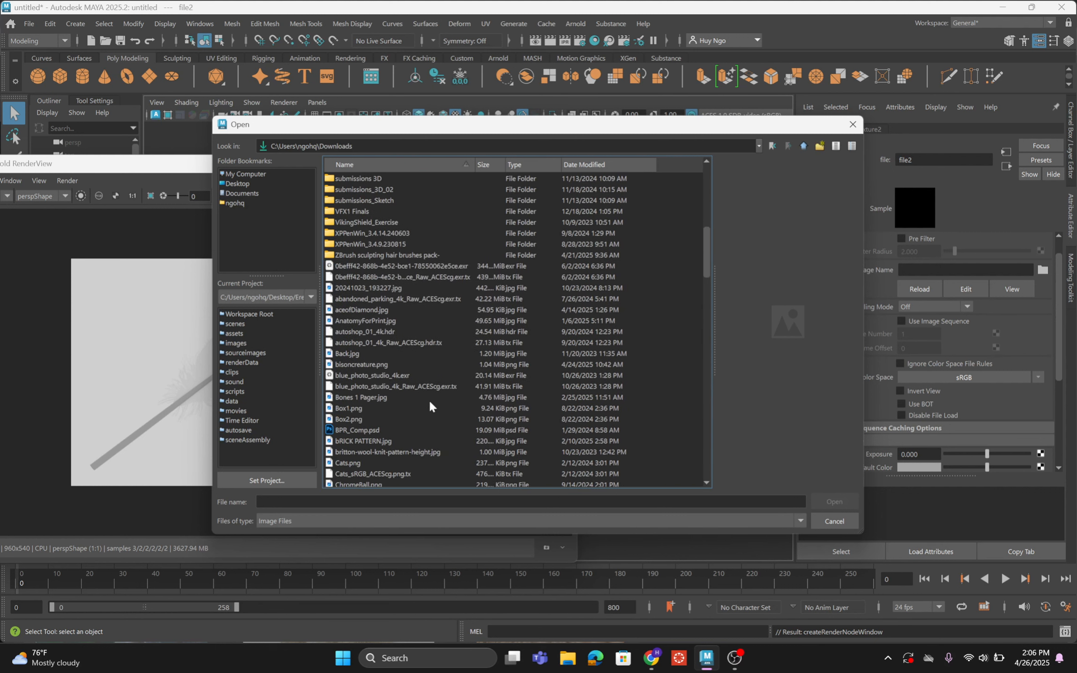
left_click(380, 330)
left_click(835, 501)
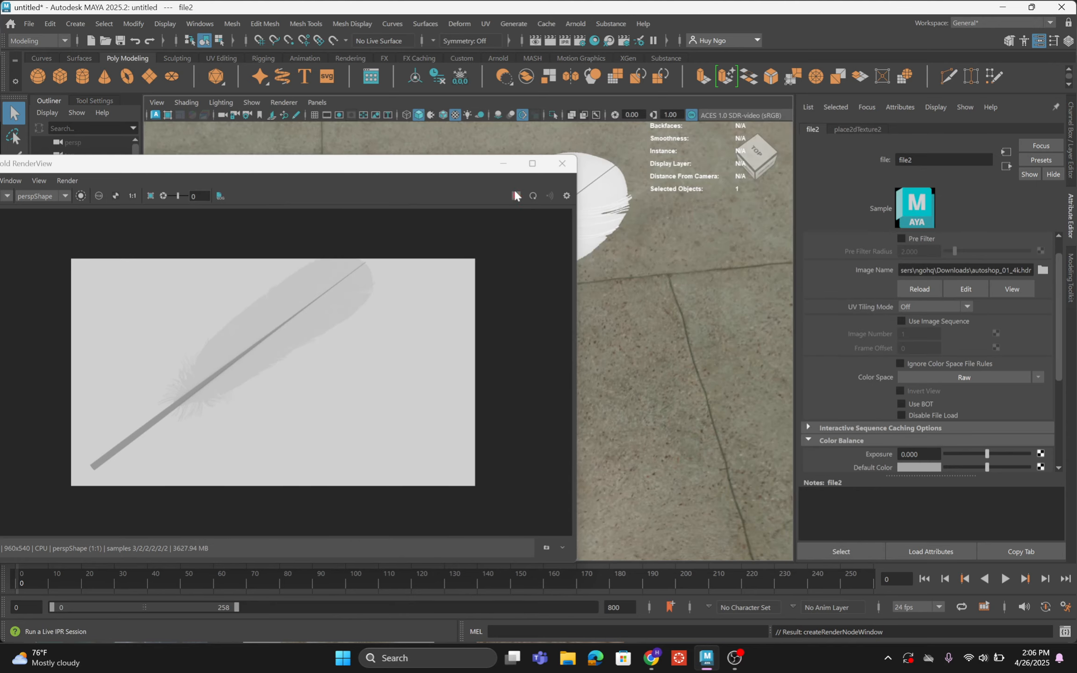
- Run a live Arnold render of the feather from a lower angle, move the render window aside and select the plane
left_click(515, 196)
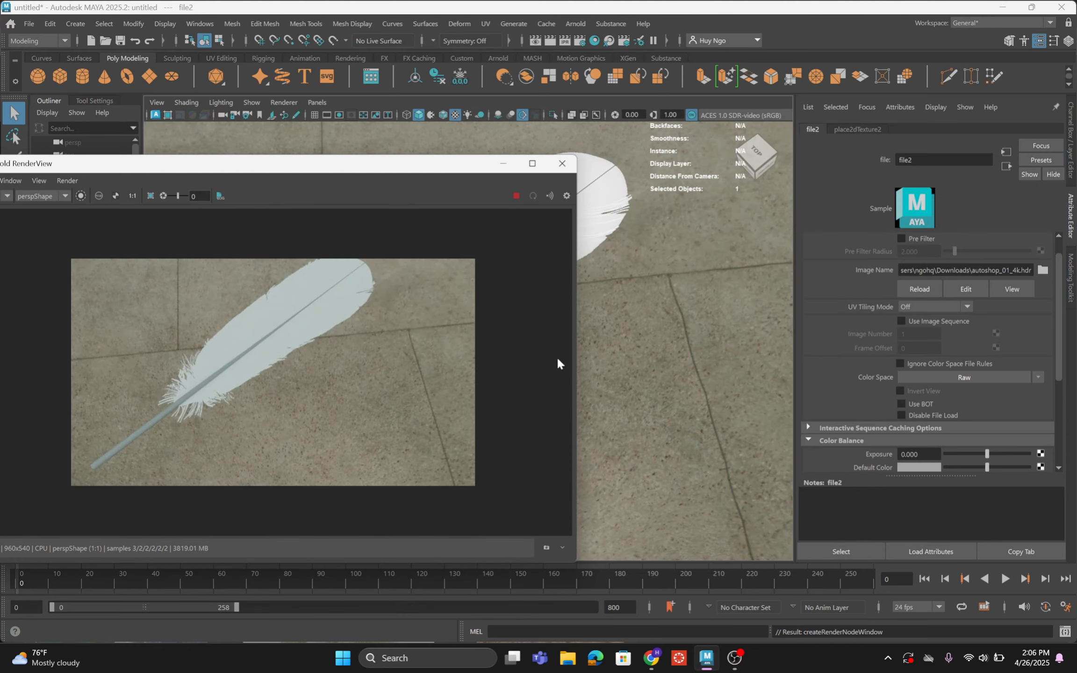
middle_click_drag(647, 283, 668, 322, "alt")
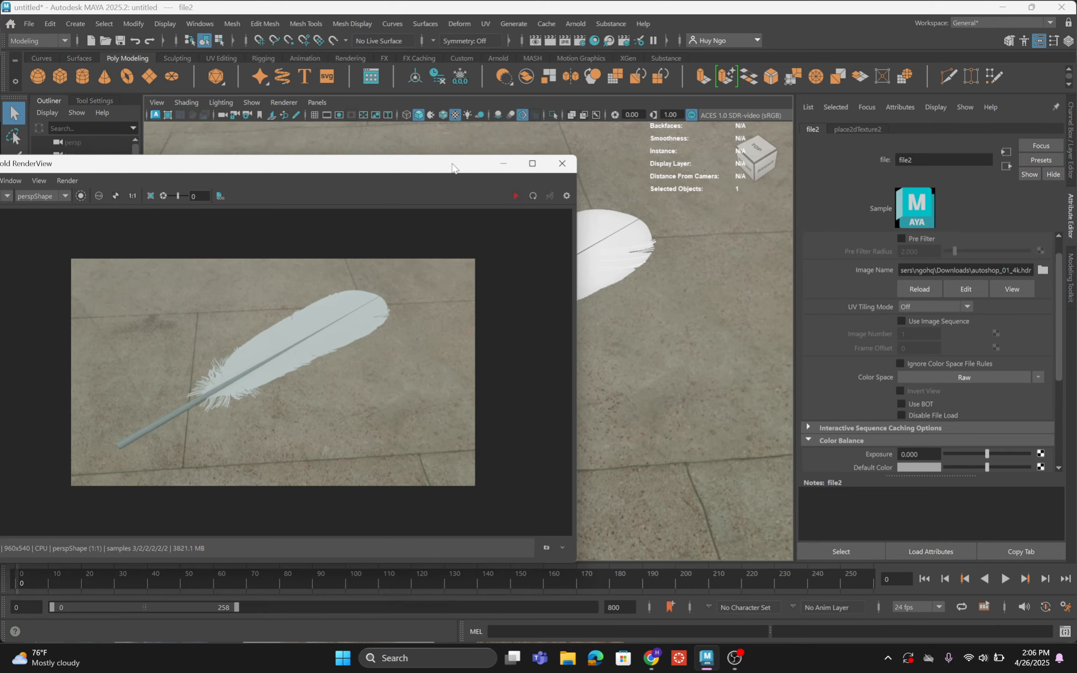
left_click_drag(460, 168, 272, 190)
left_click(508, 255)
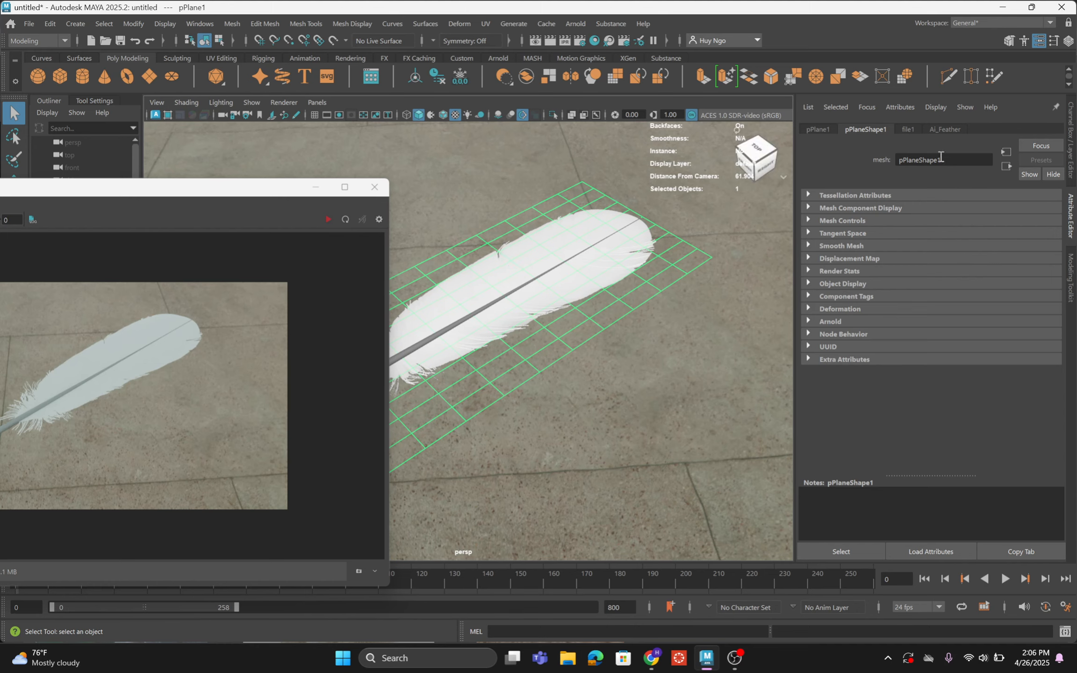
- Connect a File texture to the Bump Mapping of the Ai_Feather material and go to its file node
left_click(944, 130)
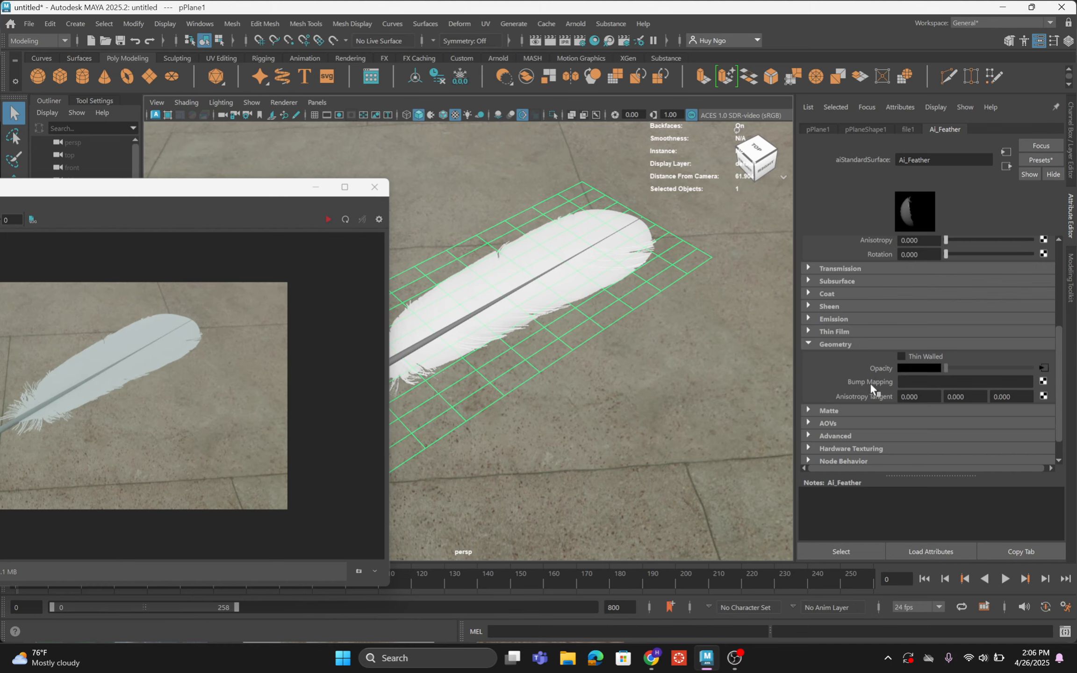
left_click(1043, 381)
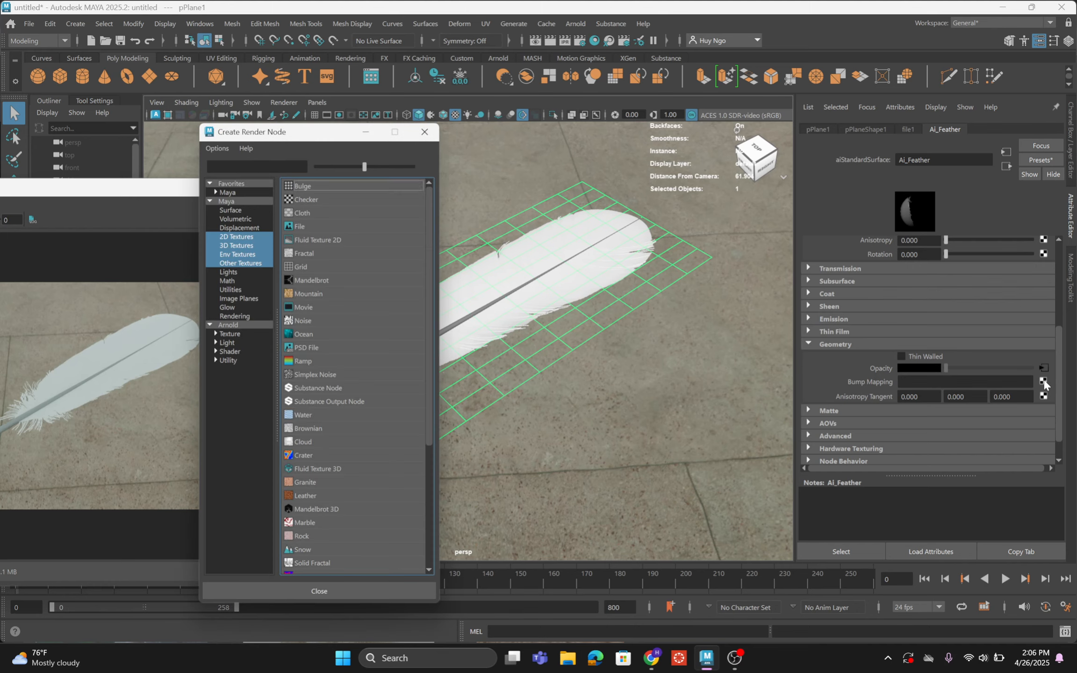
left_click(304, 226)
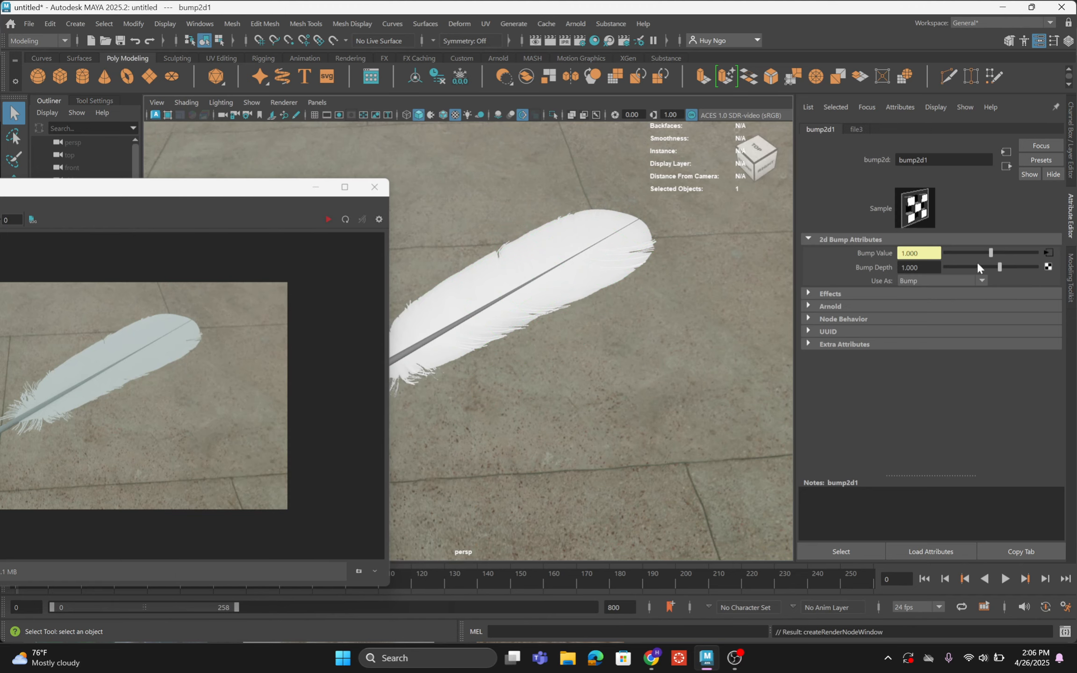
left_click(1048, 253)
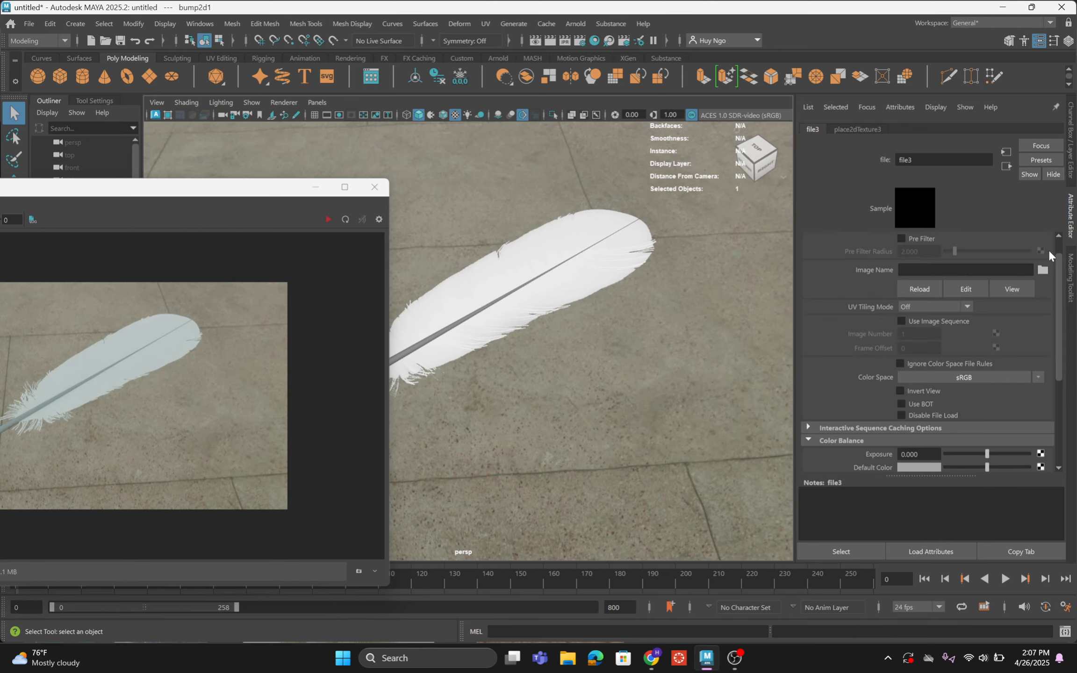
- Load Feather Alpha.jpg from the Downloads folder as the bump texture and accept the autosave
left_click(1042, 270)
left_click(235, 203)
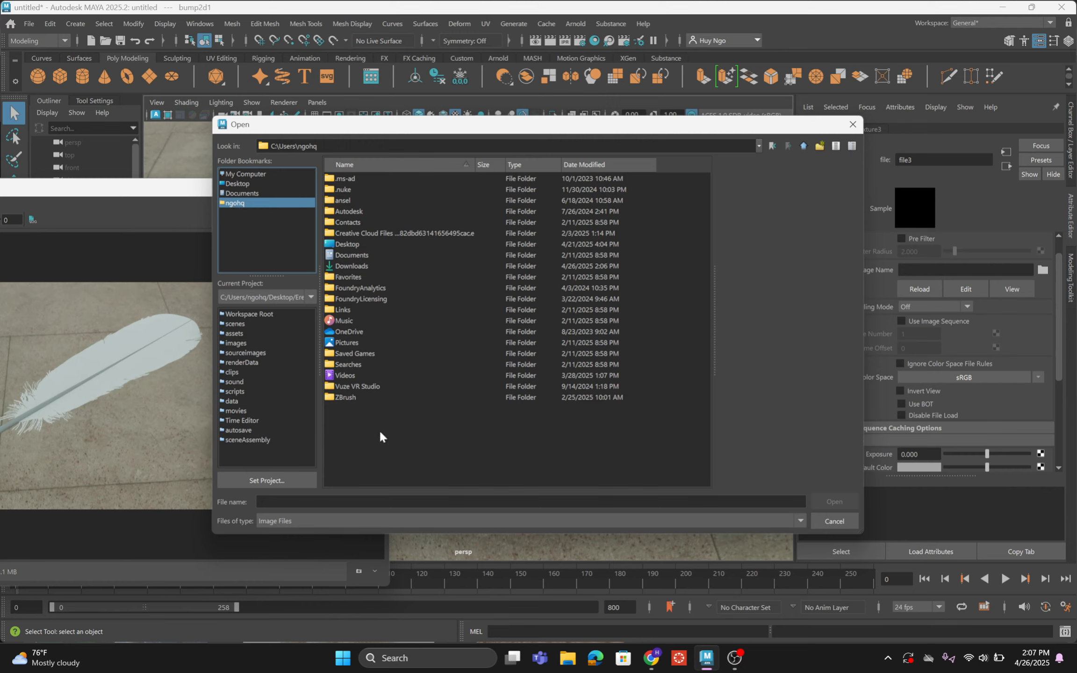
double_click(353, 266)
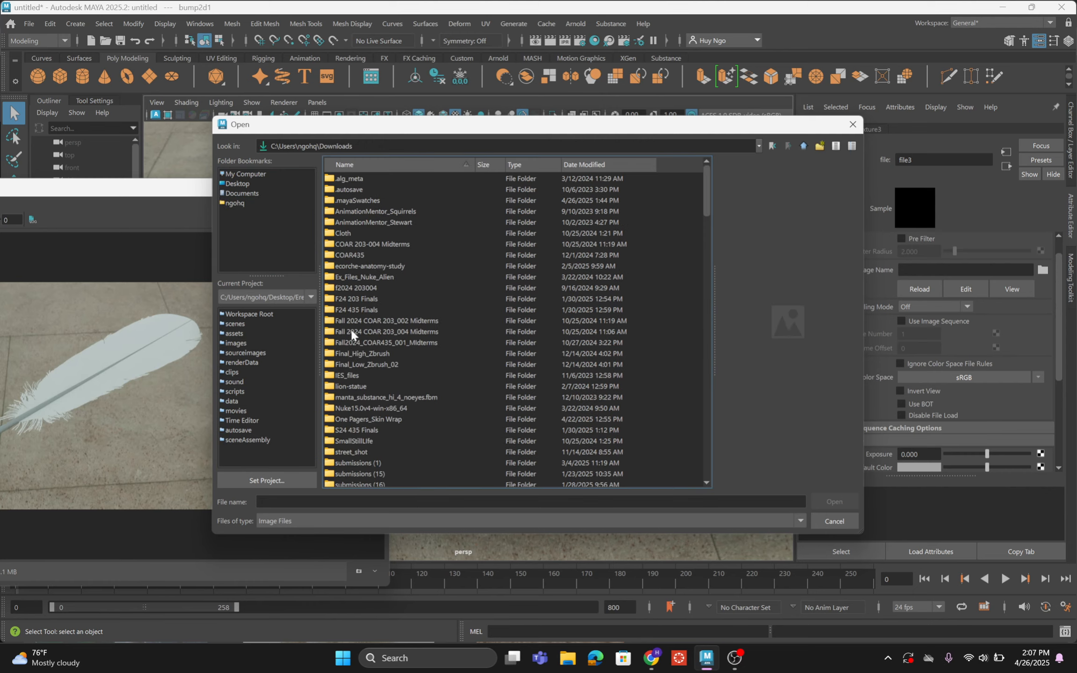
left_click(368, 502)
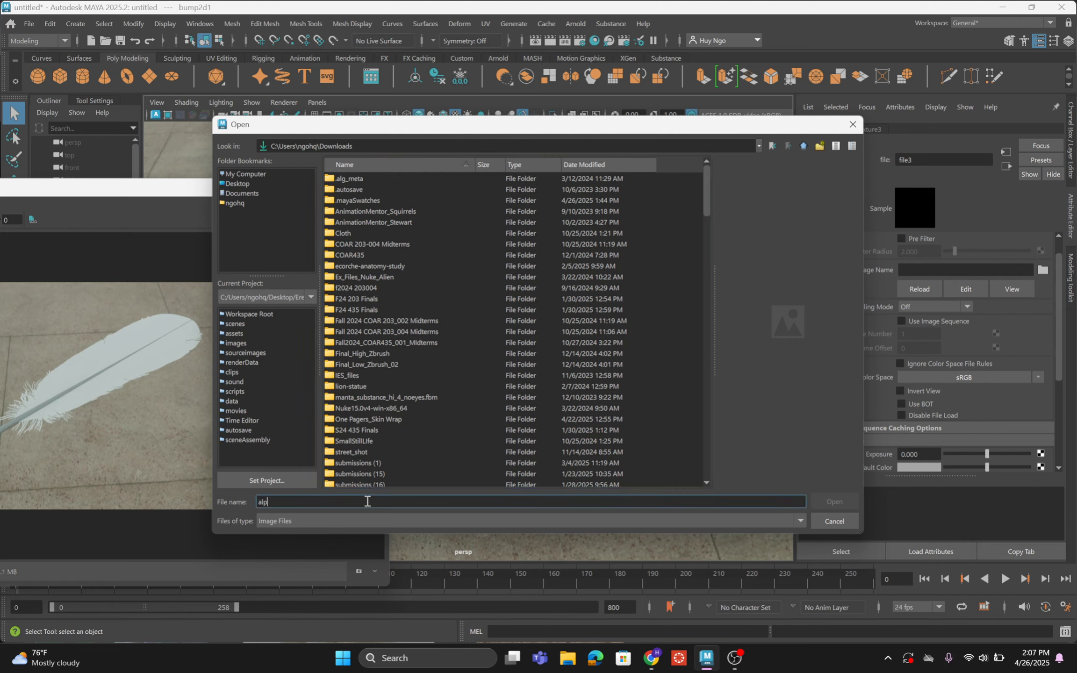
type("feather")
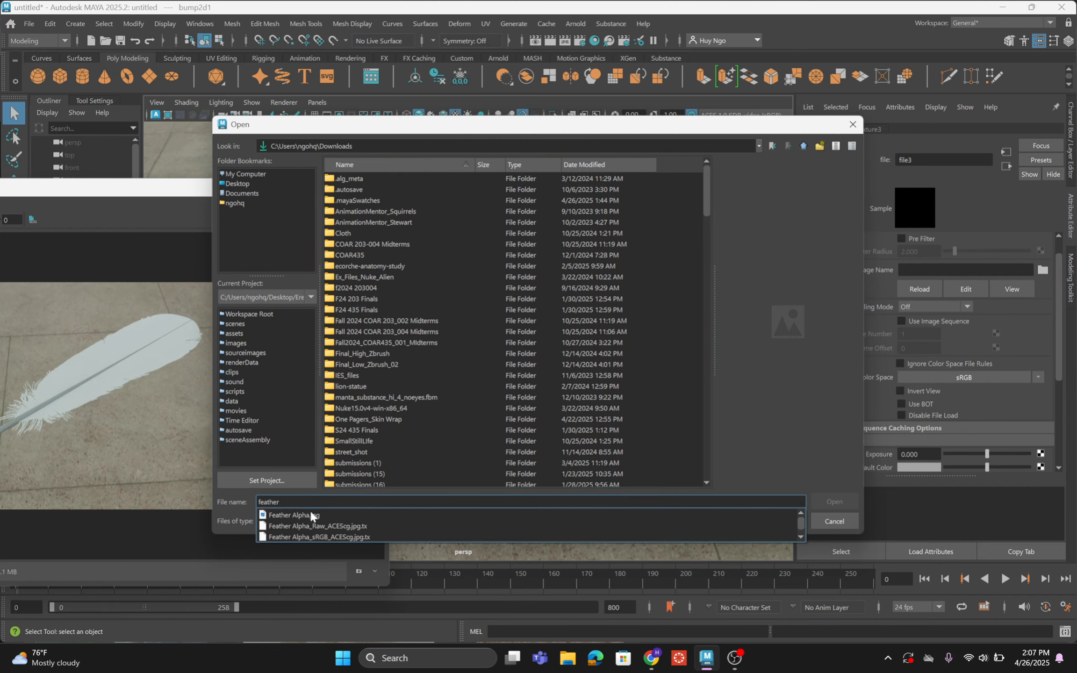
left_click(309, 509)
left_click(820, 498)
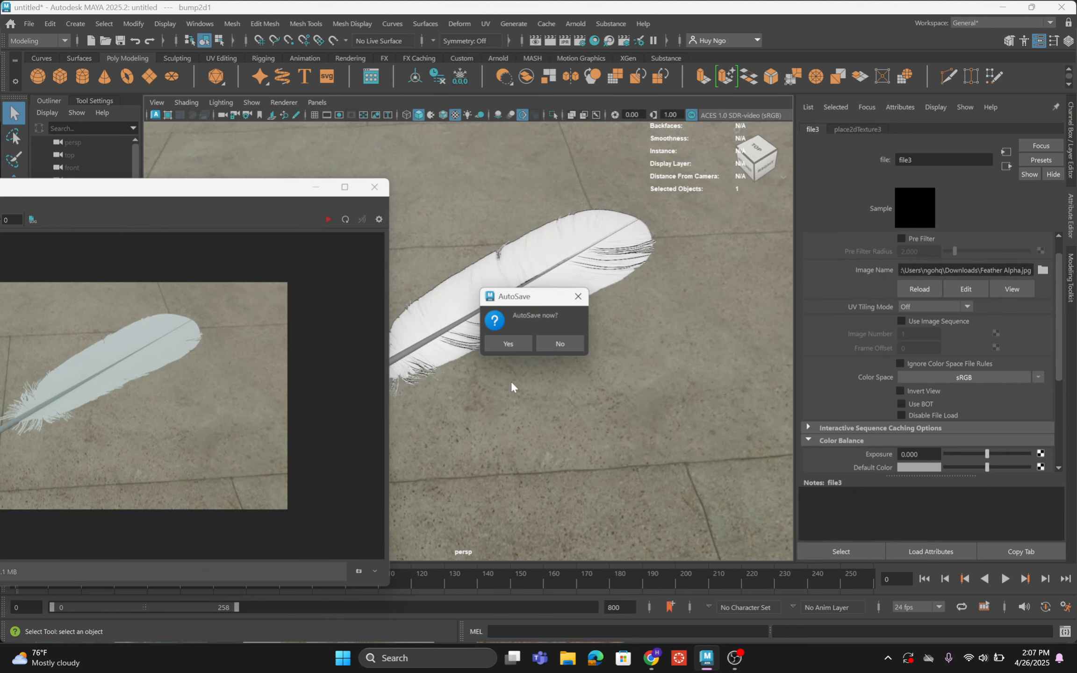
left_click(508, 345)
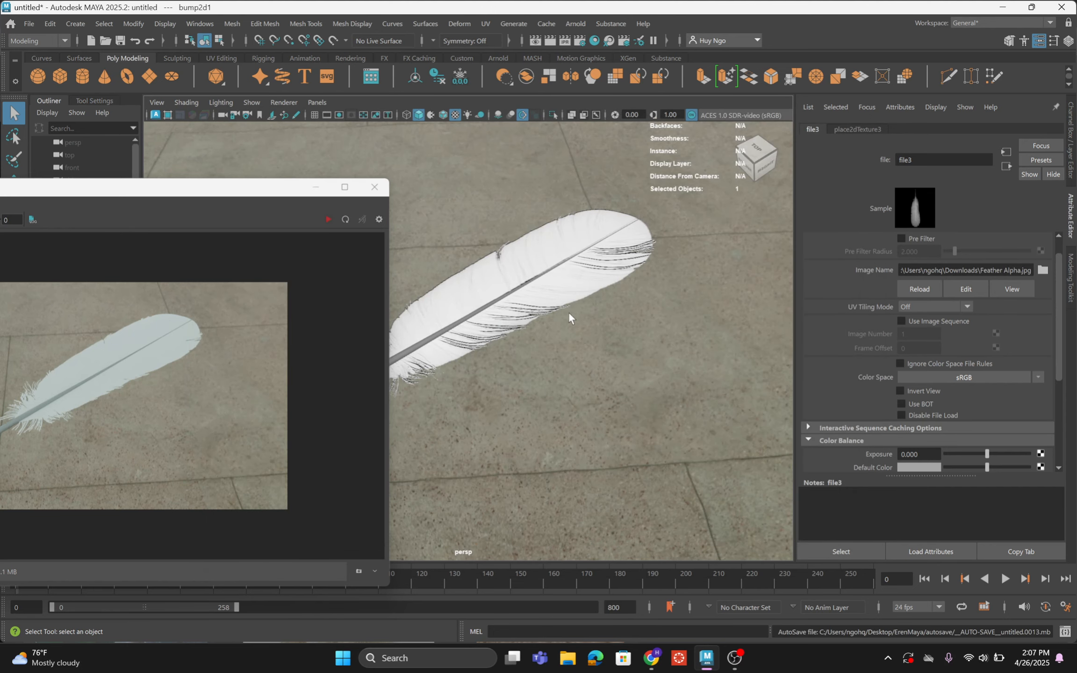
- Run a live Arnold render of the bumped feather and reframe the view to show the entire quill
right_click_drag(541, 310, 780, 367, "alt")
left_click_drag(579, 370, 526, 323, "alt")
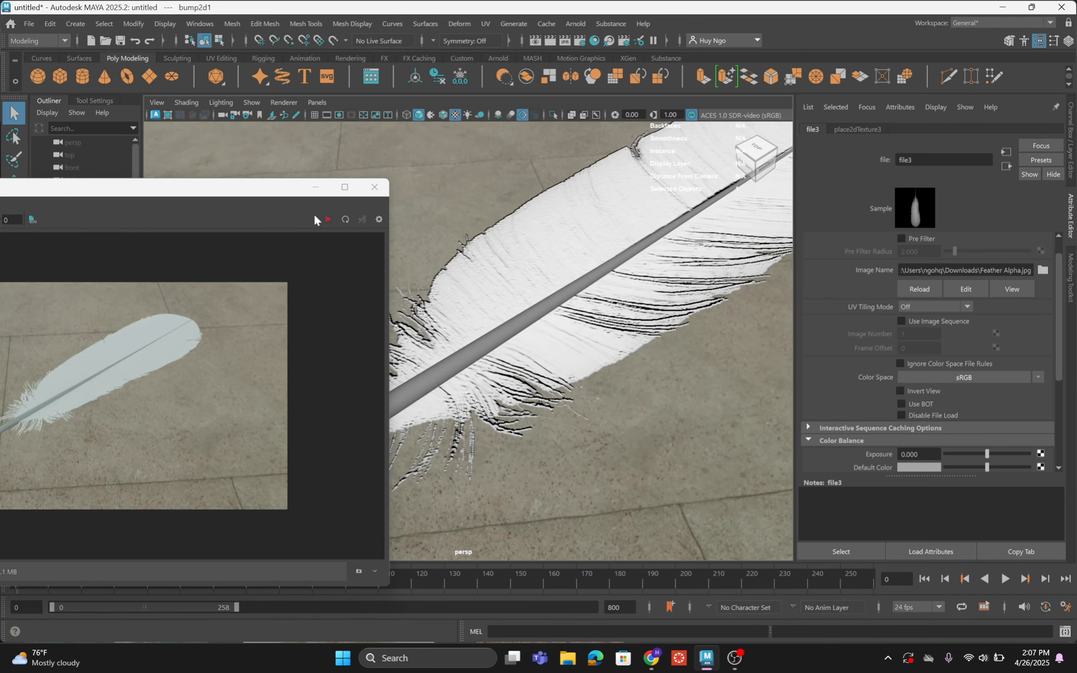
left_click(325, 218)
right_click_drag(529, 323, 334, 362, "alt")
left_click_drag(604, 322, 582, 353, "alt")
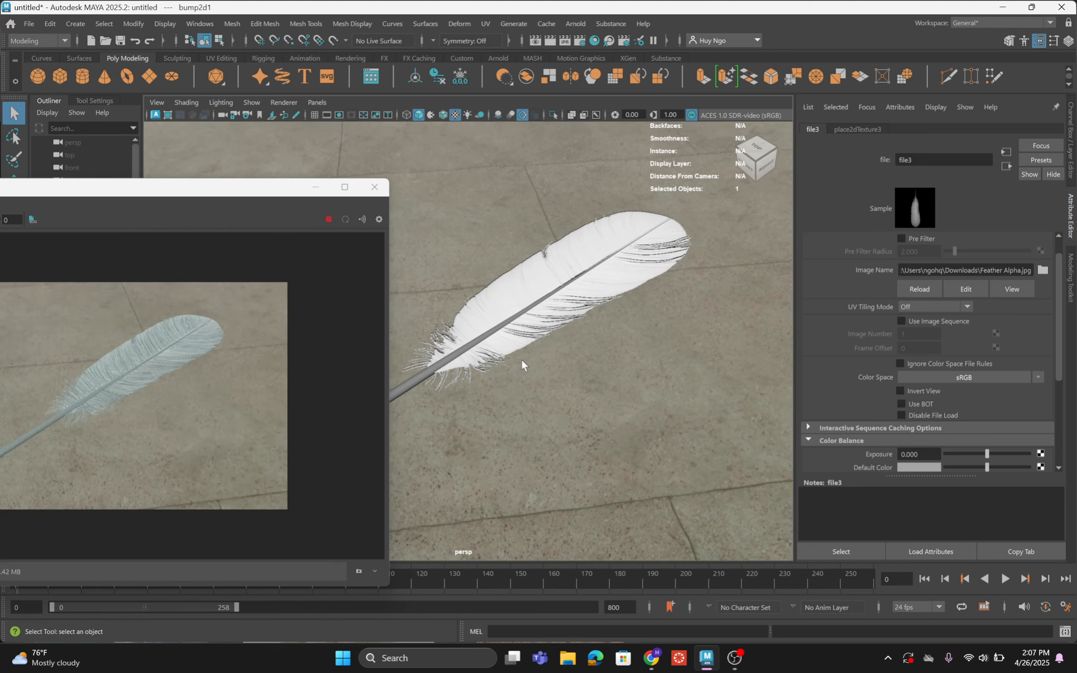
mouse_move(464, 357)
left_mouse_down("alt")
mouse_move(511, 336)
mouse_move(451, 368)
left_mouse_up("alt")
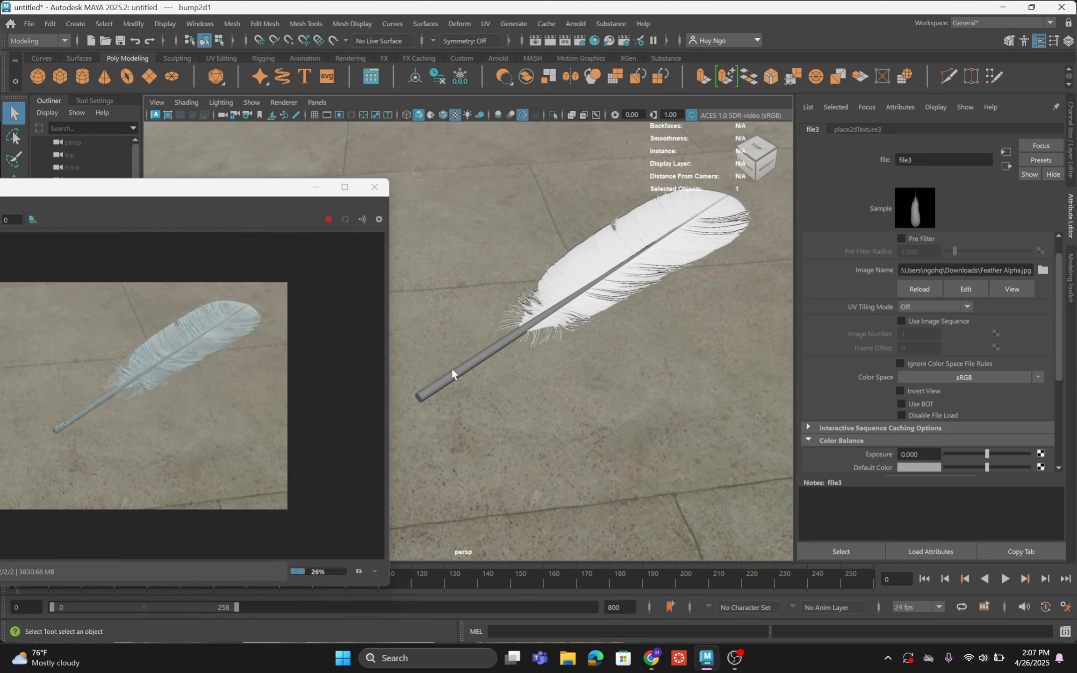
- Assign a new aiStandardSurface material to the quill cylinder and set its subsurface weight to about 0.764
left_click(451, 368)
left_click(513, 400)
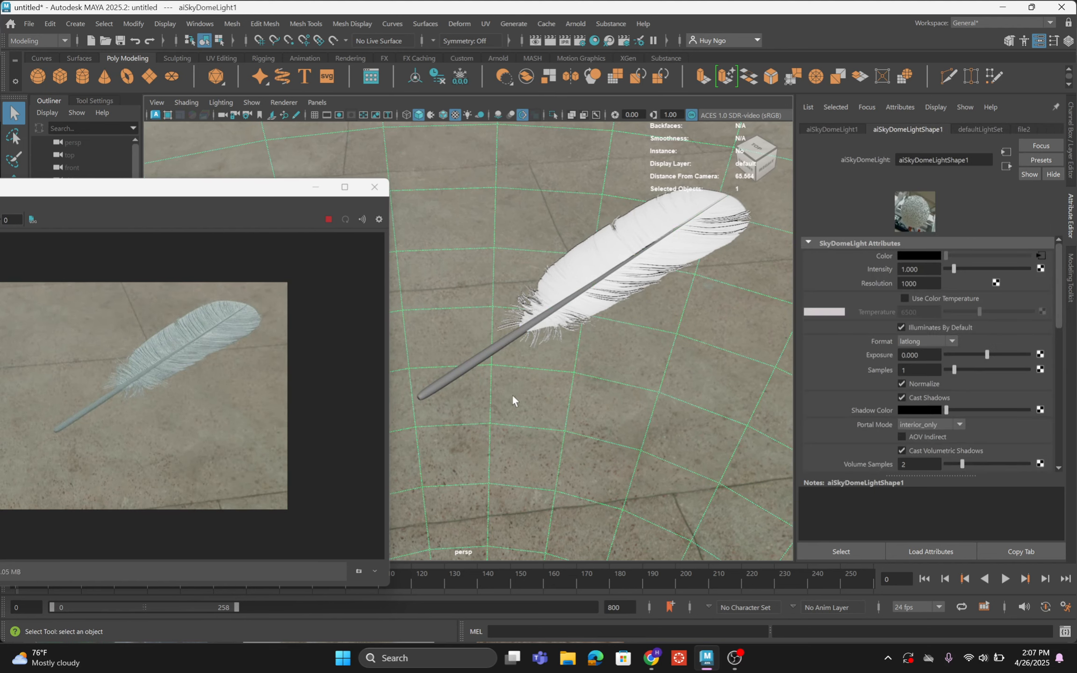
left_click(470, 365)
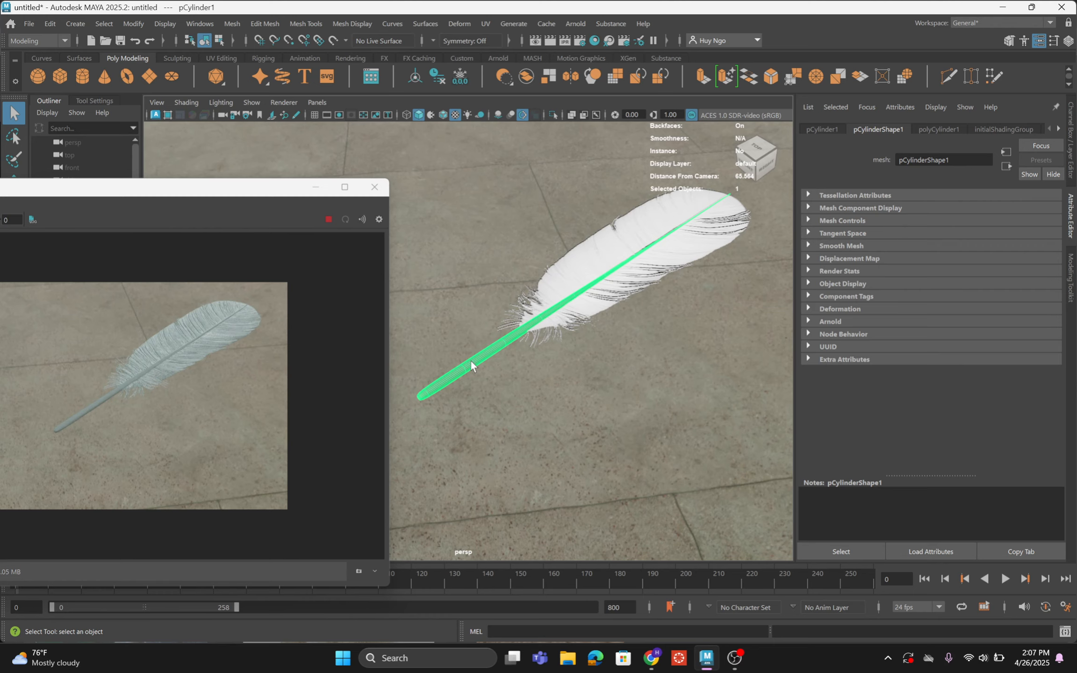
right_click_drag(475, 359, 566, 633)
left_click(218, 228)
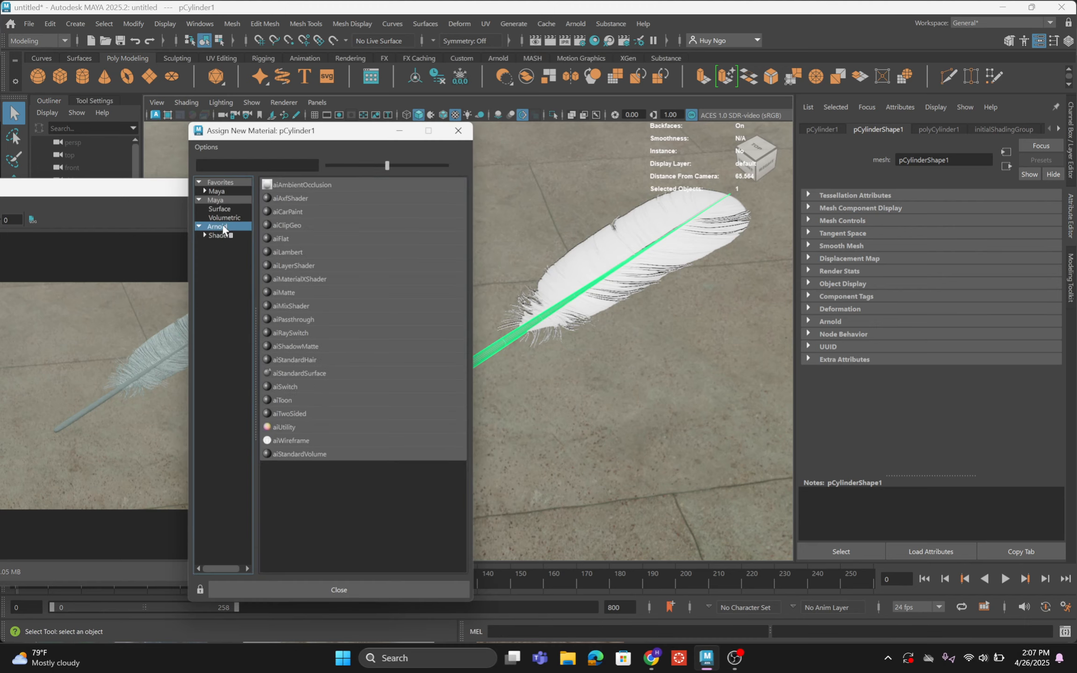
left_click(313, 373)
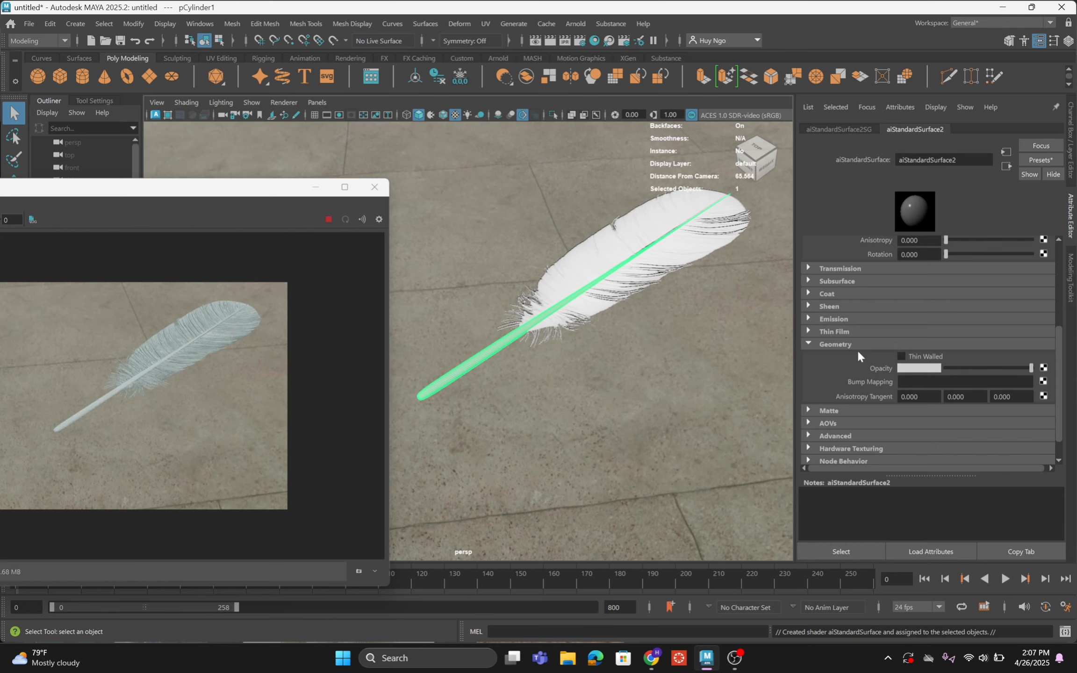
left_click(849, 281)
left_click_drag(954, 294, 1010, 295)
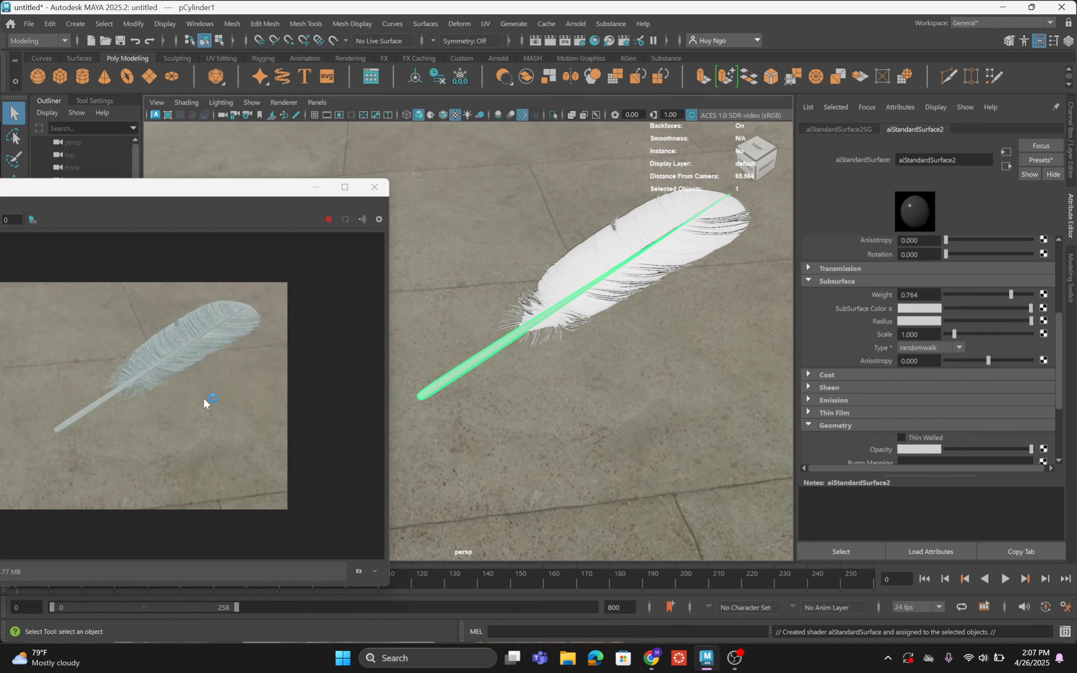
- Raise the subsurface weight of the feather plane's Ai_Feather material to about 0.453
left_click(596, 246)
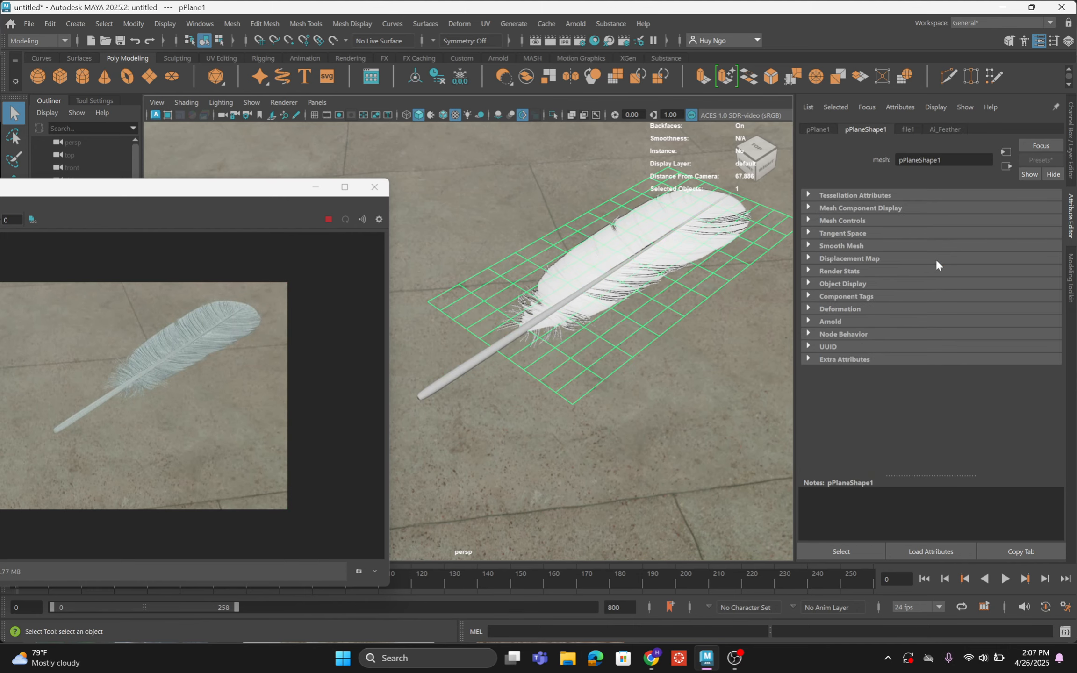
left_click(949, 129)
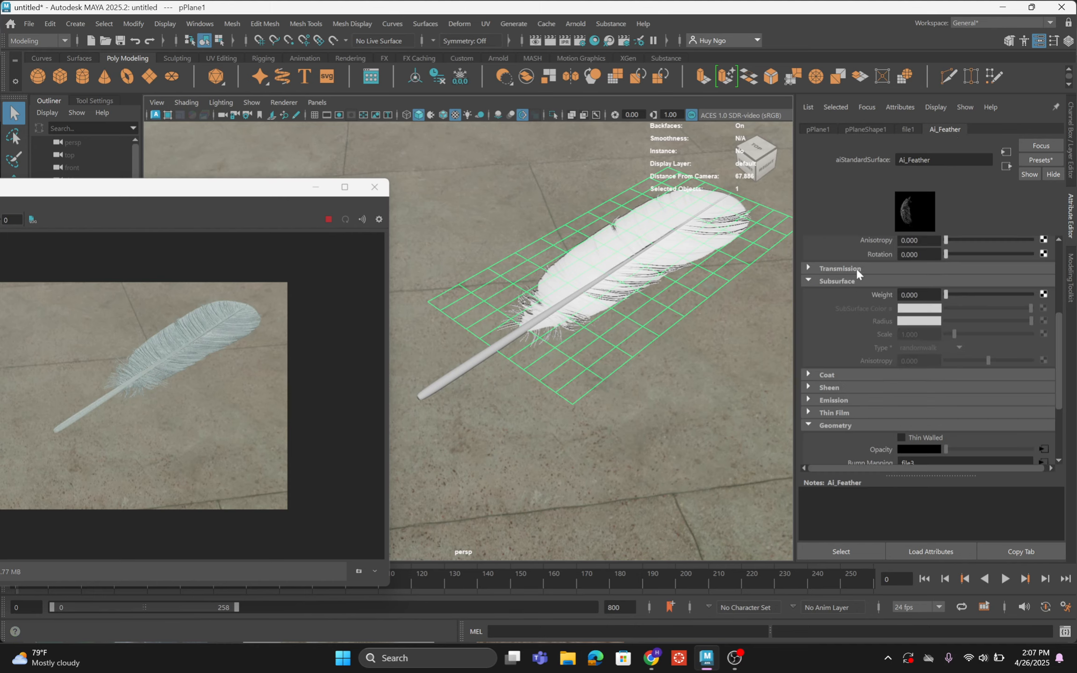
scroll(830, 358, "down", 4)
scroll(835, 357, "up", 4)
scroll(835, 358, "up", 2)
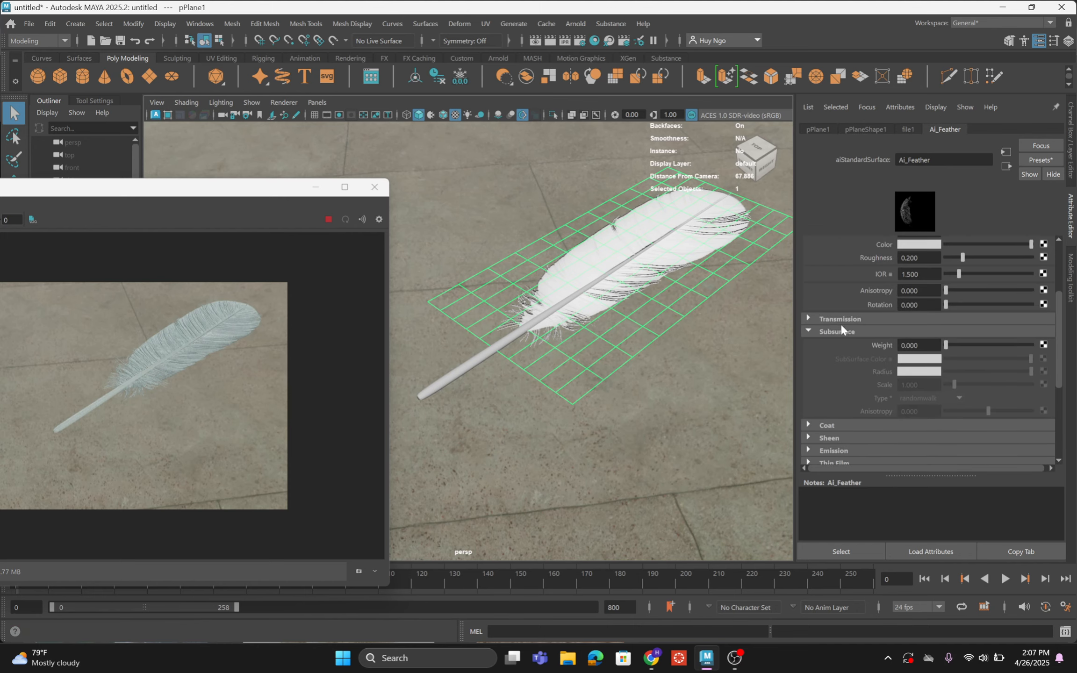
left_click_drag(954, 344, 985, 344)
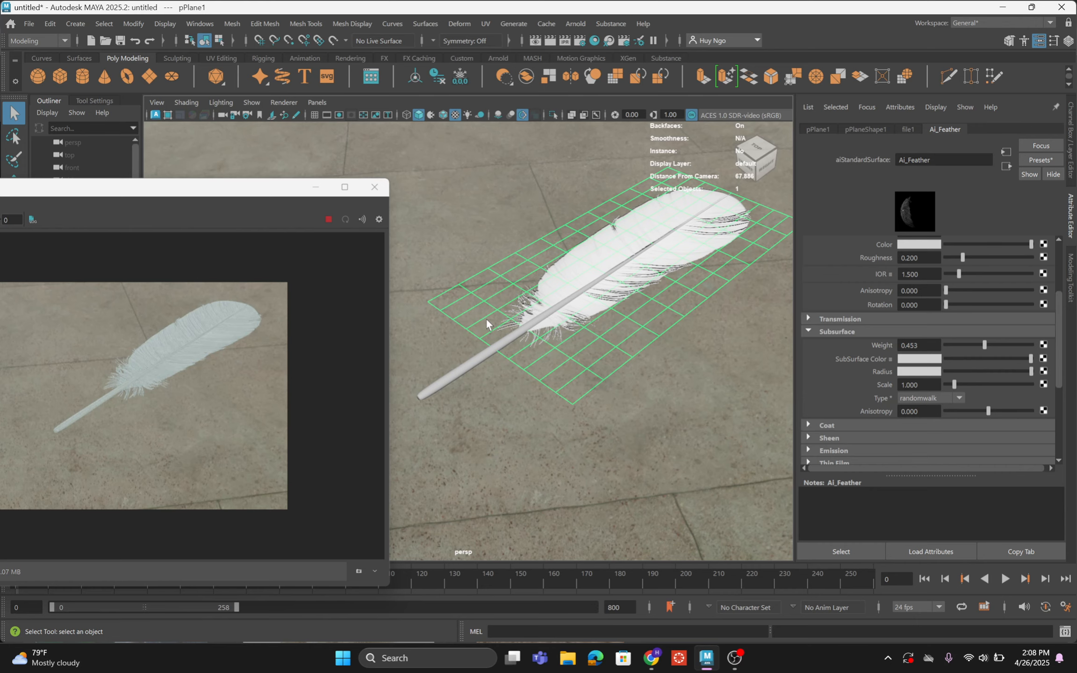
- Try a darker grey base color on the Ai_Feather material
scroll(969, 292, "up", 3)
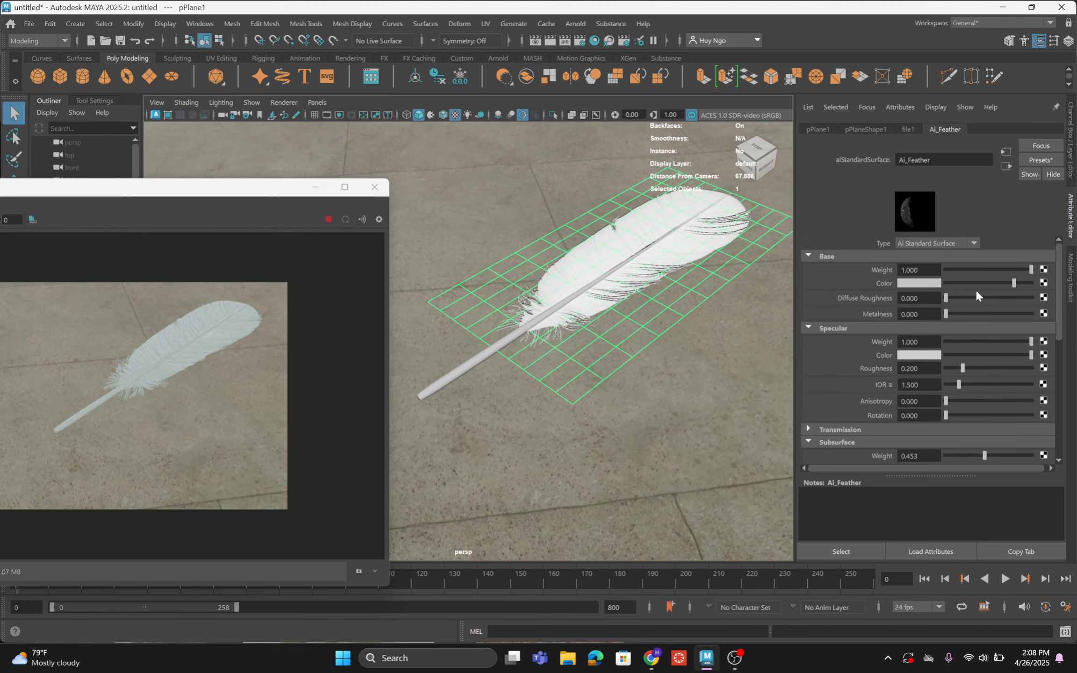
left_click(976, 282)
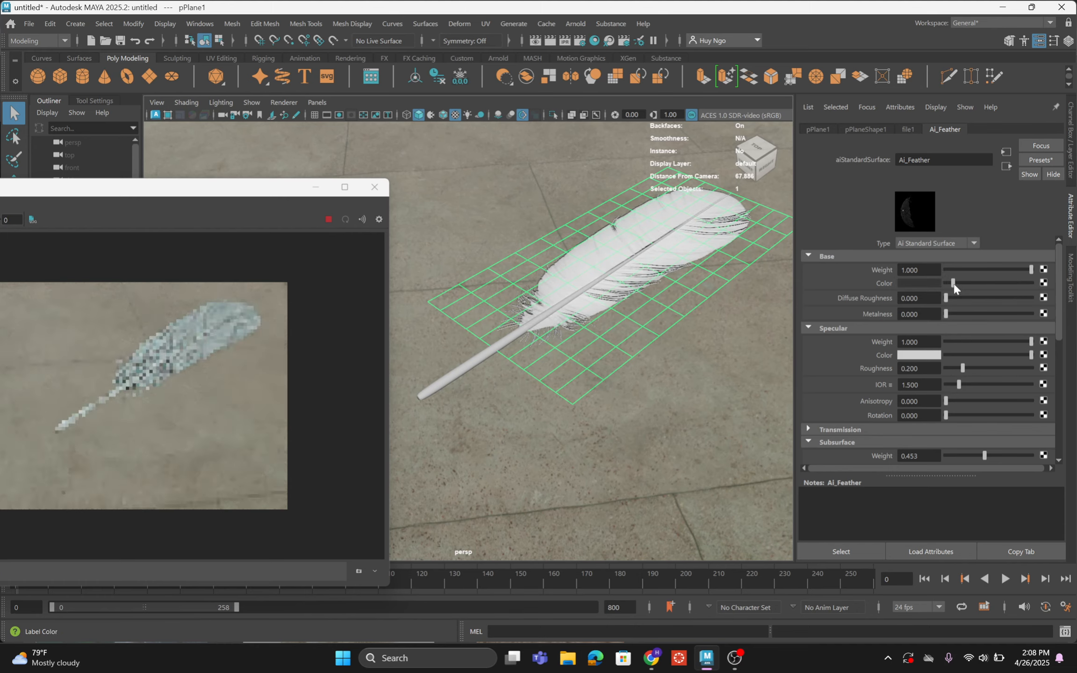
left_click_drag(977, 282, 985, 283)
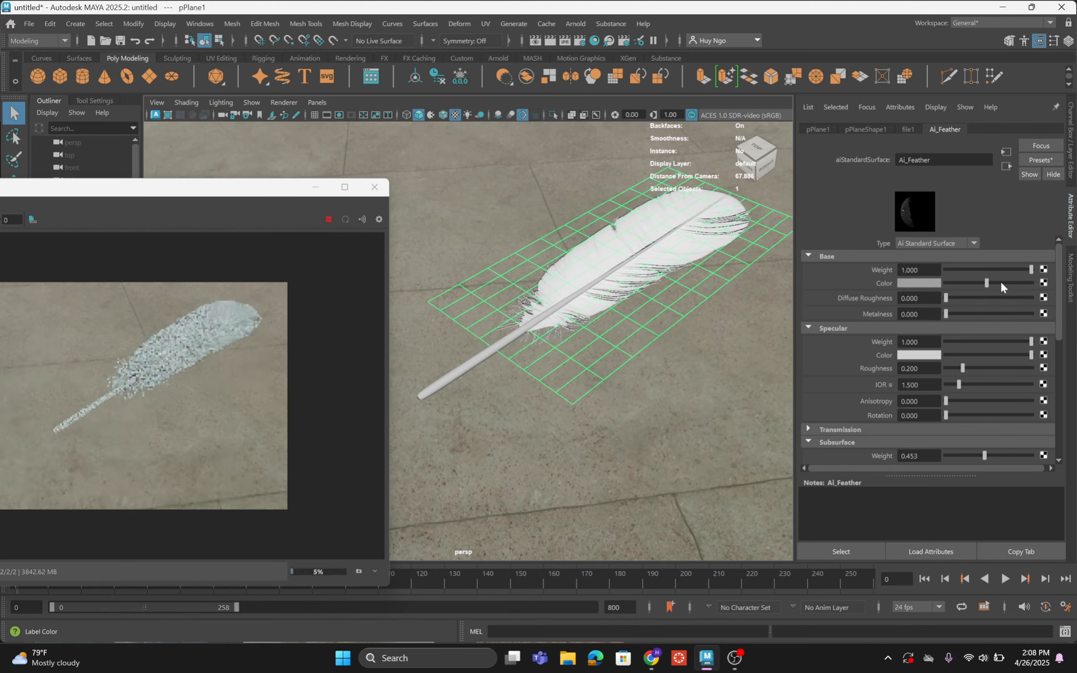
- Connect a Ramp texture to Ai_Feather's base color and move its black handle to about 0.155
left_click(1043, 283)
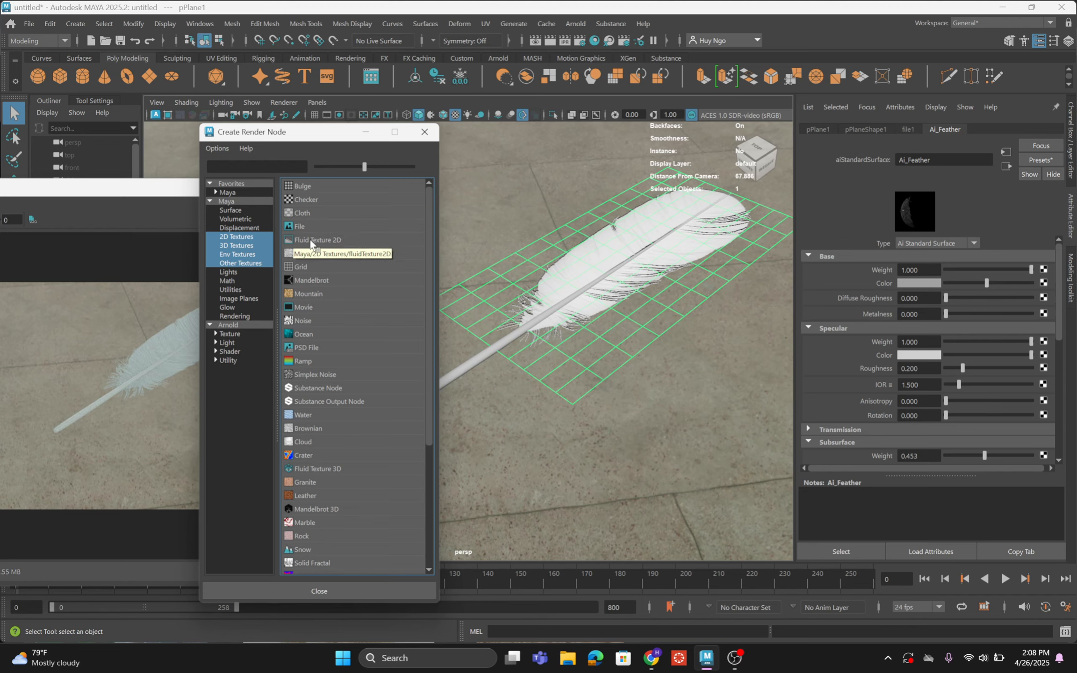
left_click(301, 360)
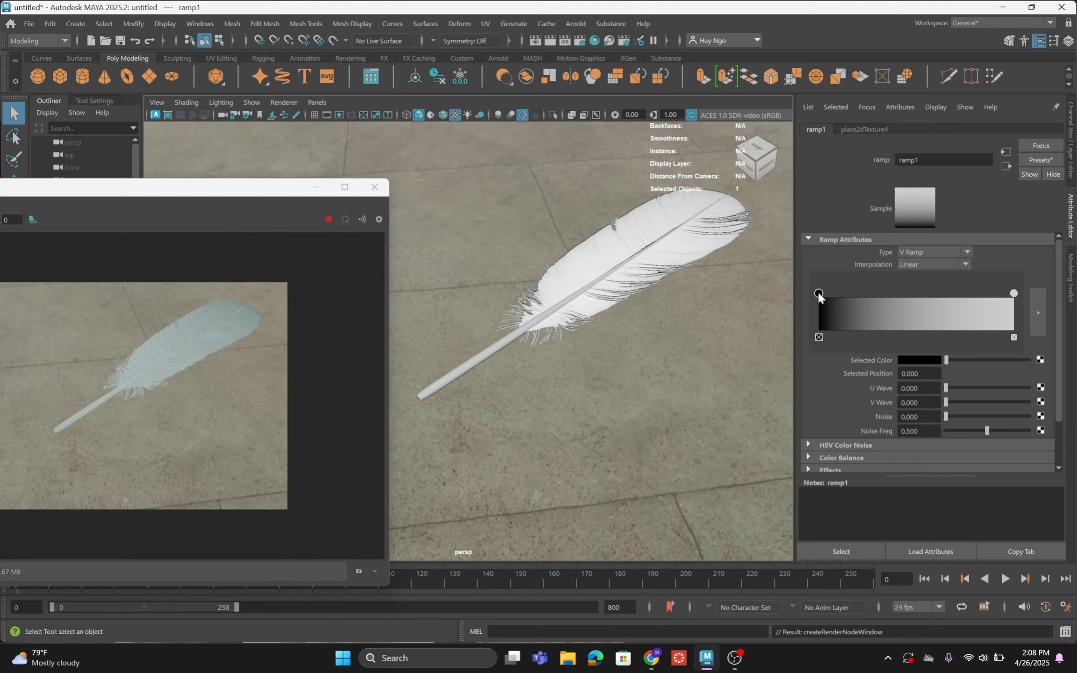
left_click_drag(819, 294, 933, 298)
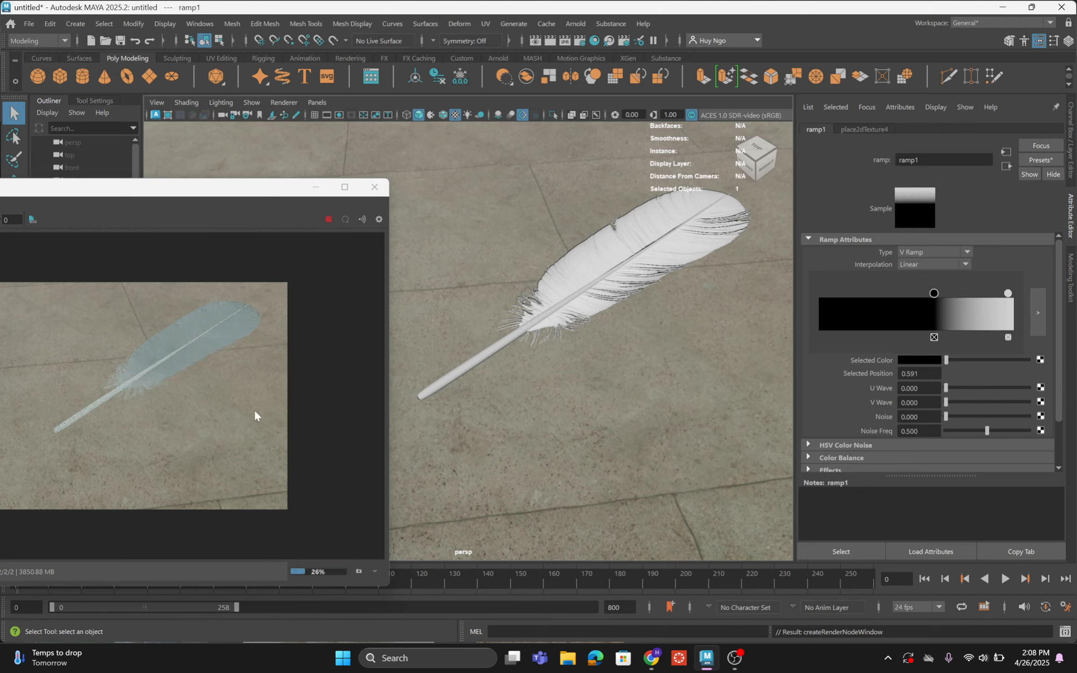
left_click_drag(930, 294, 849, 294)
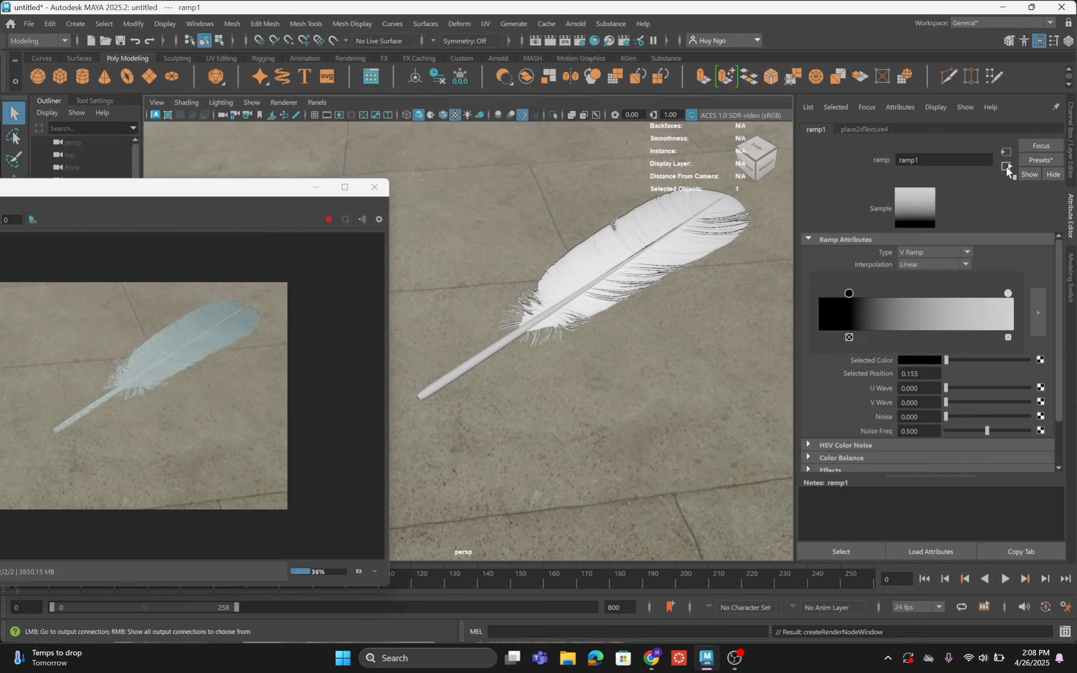
- Return to the Ai_Feather material and set its subsurface weight to 0
left_click(1006, 166)
scroll(961, 347, "down", 3)
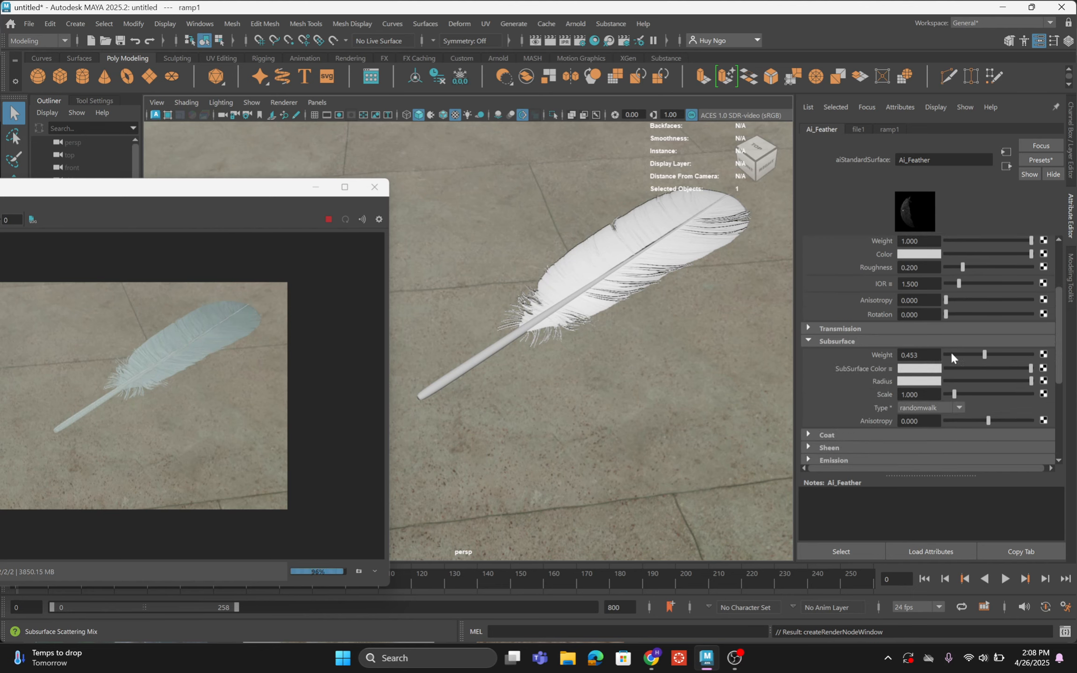
left_click_drag(952, 357, 885, 355)
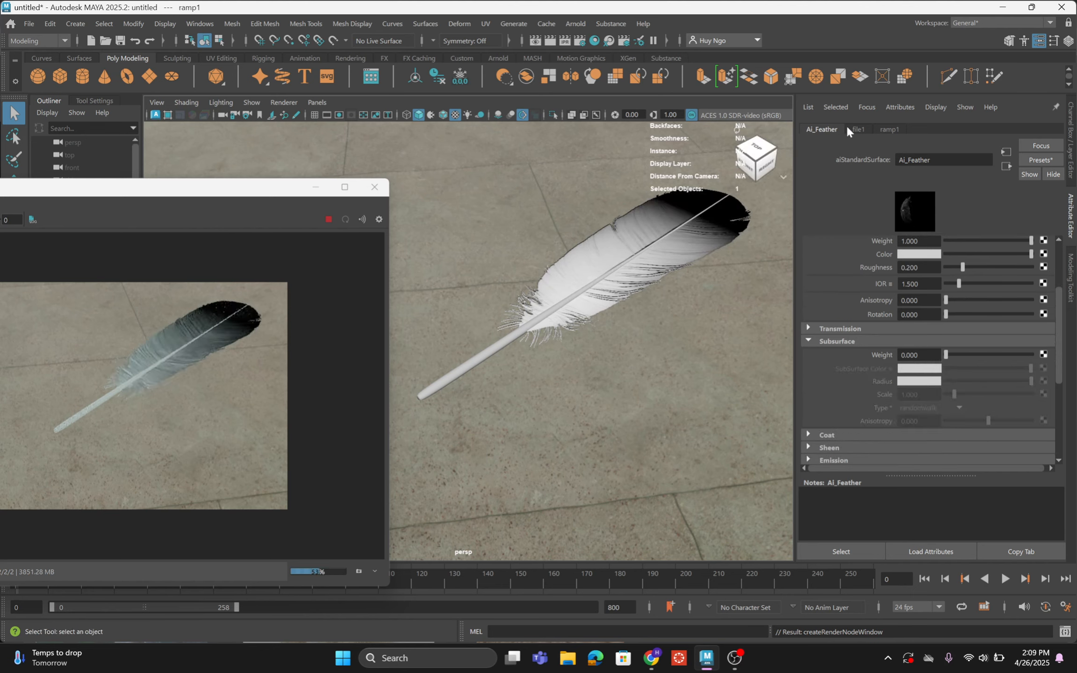
- Move the base color ramp's black handle to about 0.069 and recolor it brown with H 38.895, S 1.000, V 0.114
scroll(1008, 289, "up", 3)
left_click(1043, 283)
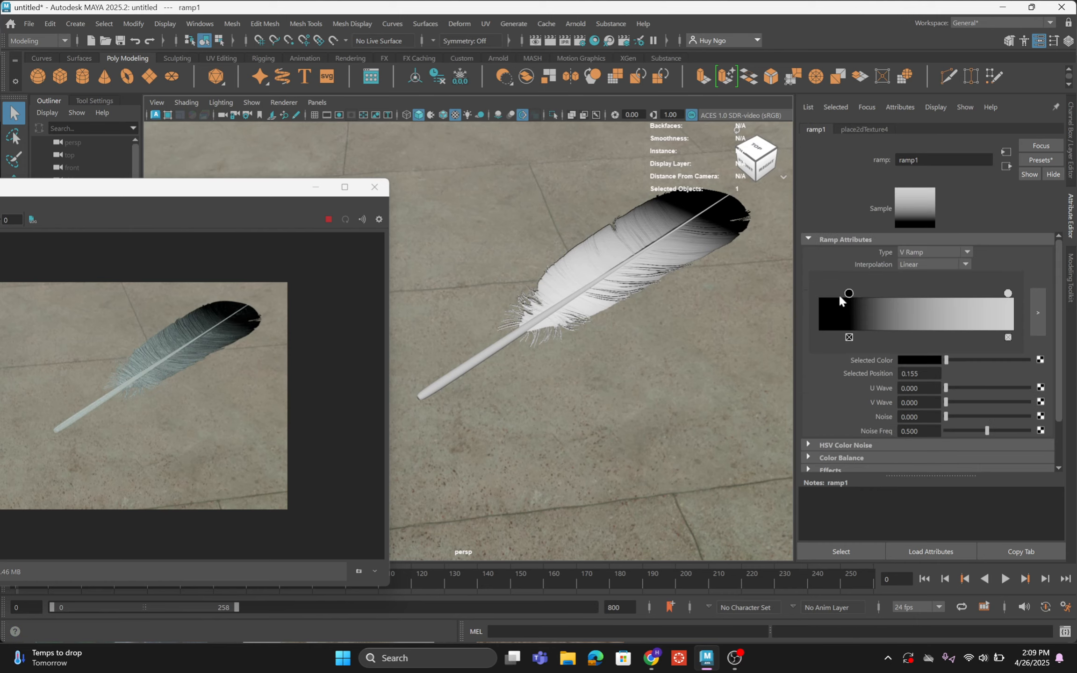
mouse_move(848, 293)
left_mouse_down()
mouse_move(915, 294)
mouse_move(819, 293)
mouse_move(833, 296)
left_mouse_up()
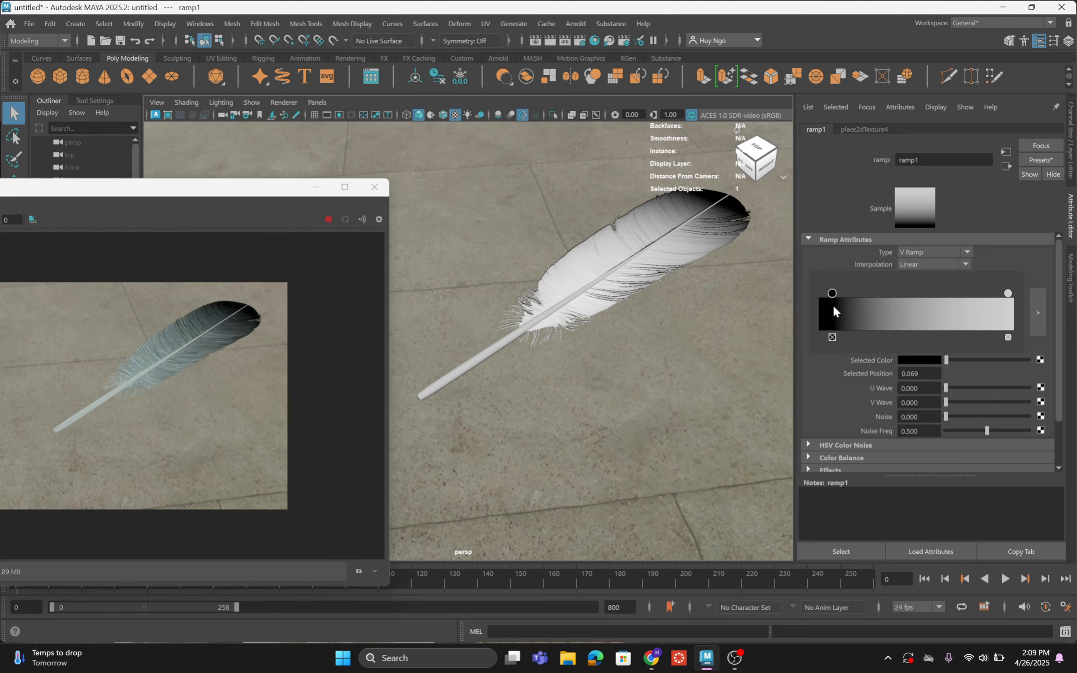
left_click(919, 360)
left_click(843, 350)
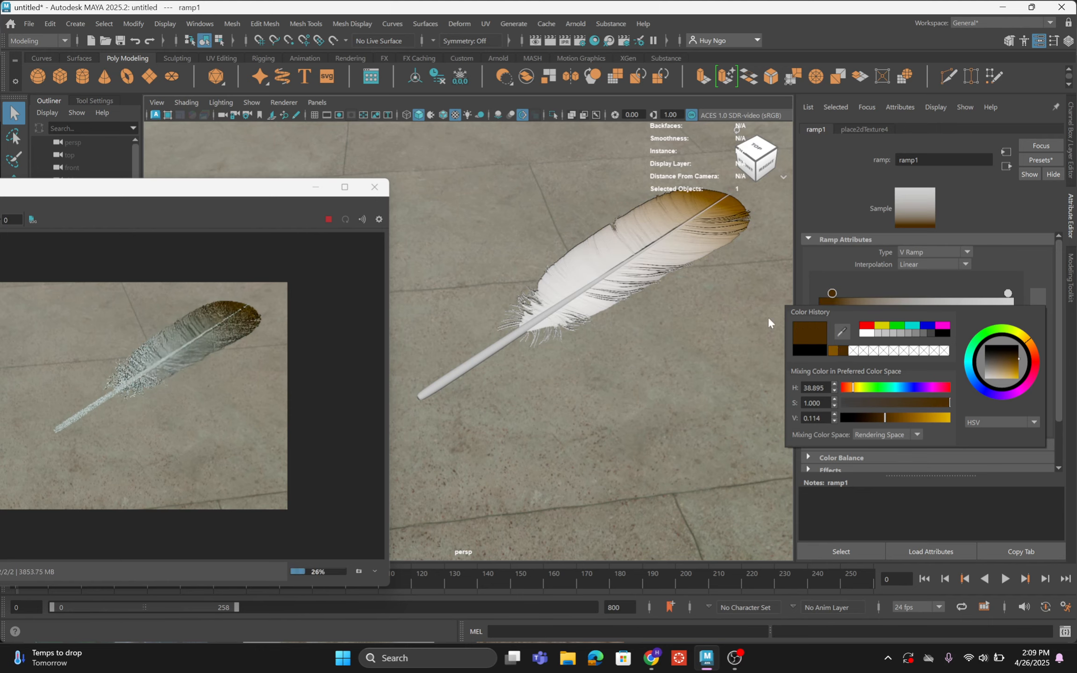
- Shift the base color ramp's brown handle toward the middle and add a black handle at position 0.390
mouse_move(834, 293)
left_mouse_down()
mouse_move(858, 295)
mouse_move(846, 294)
left_mouse_up()
left_click(932, 306)
left_click_drag(932, 293, 918, 294)
left_click(918, 360)
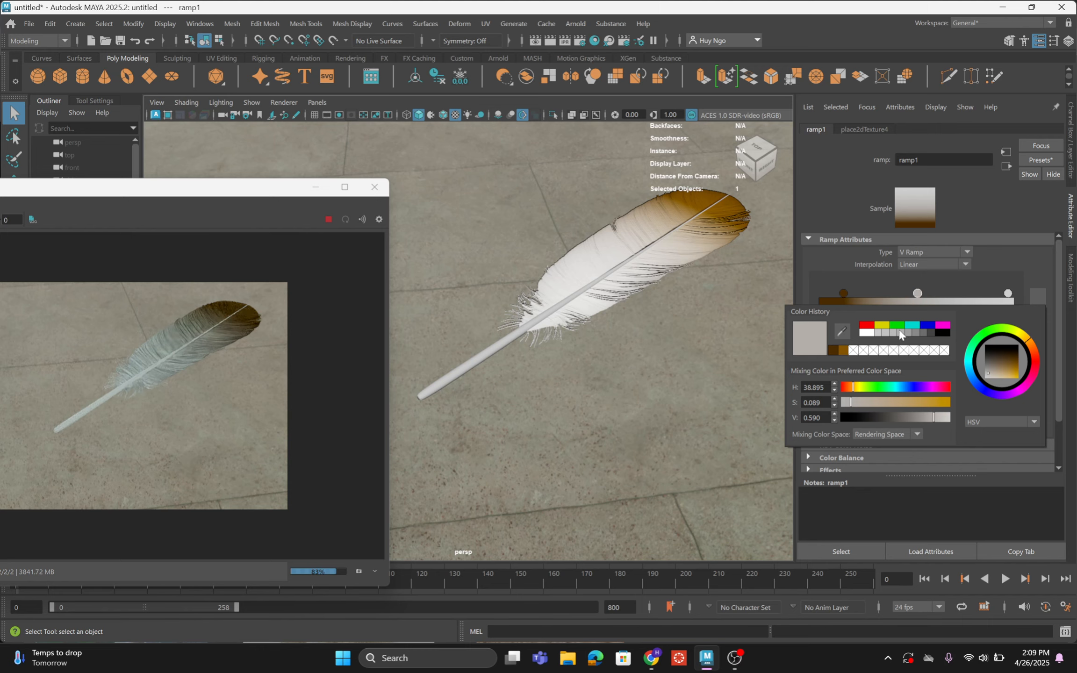
left_click(942, 335)
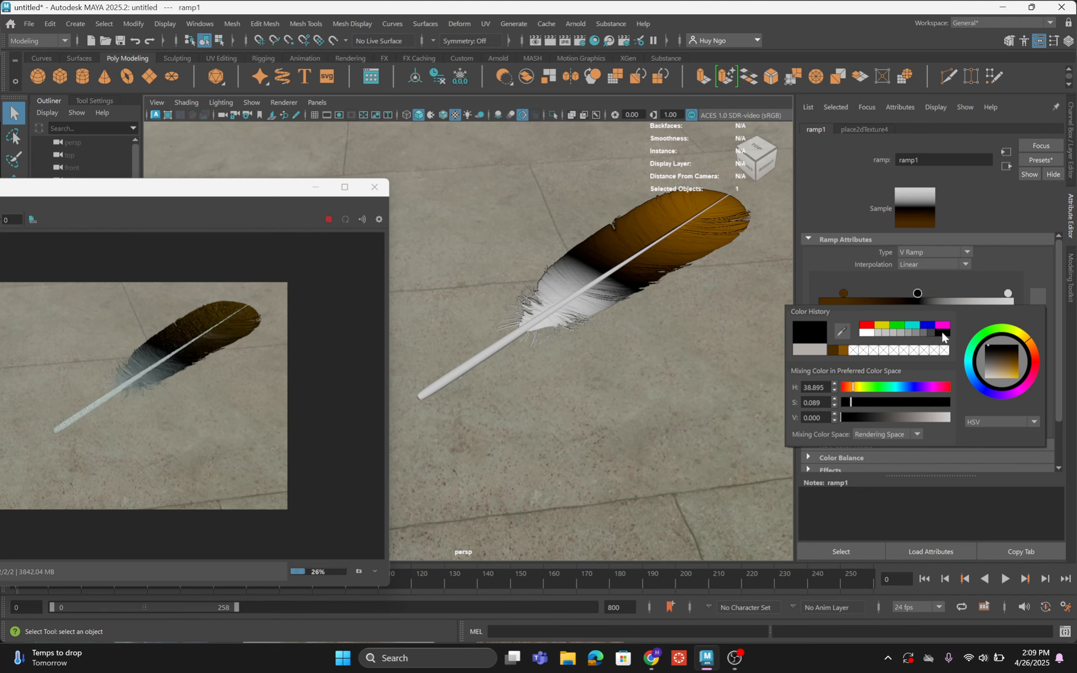
left_click_drag(919, 292, 895, 293)
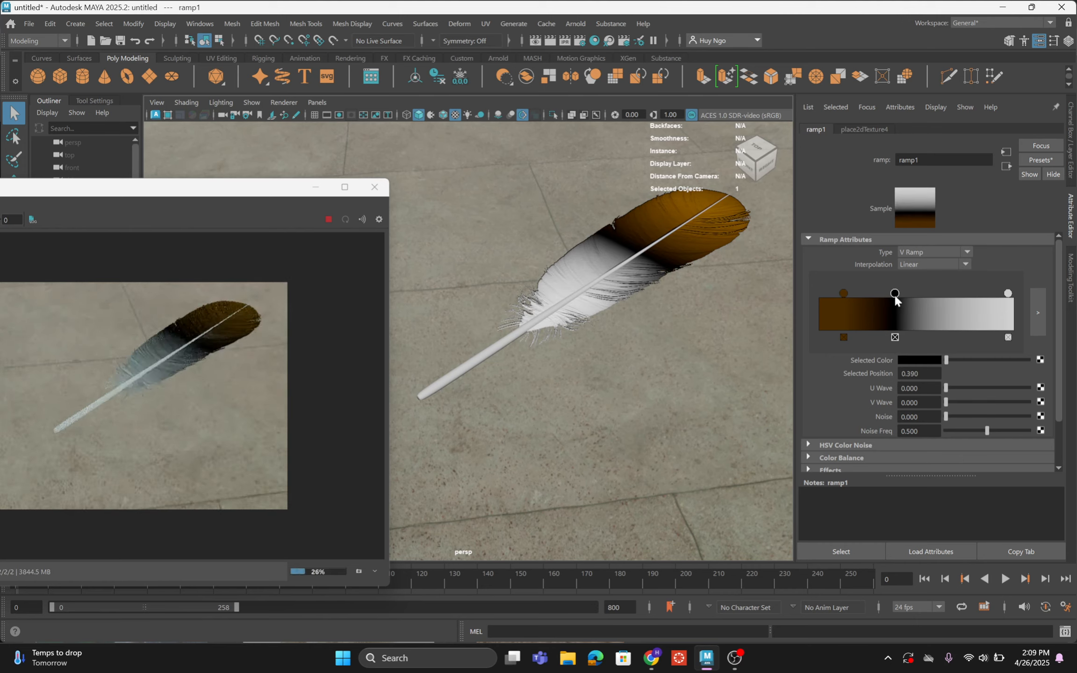
- Check the feather render from the opposite side and close the Arnold render window
left_click(480, 362)
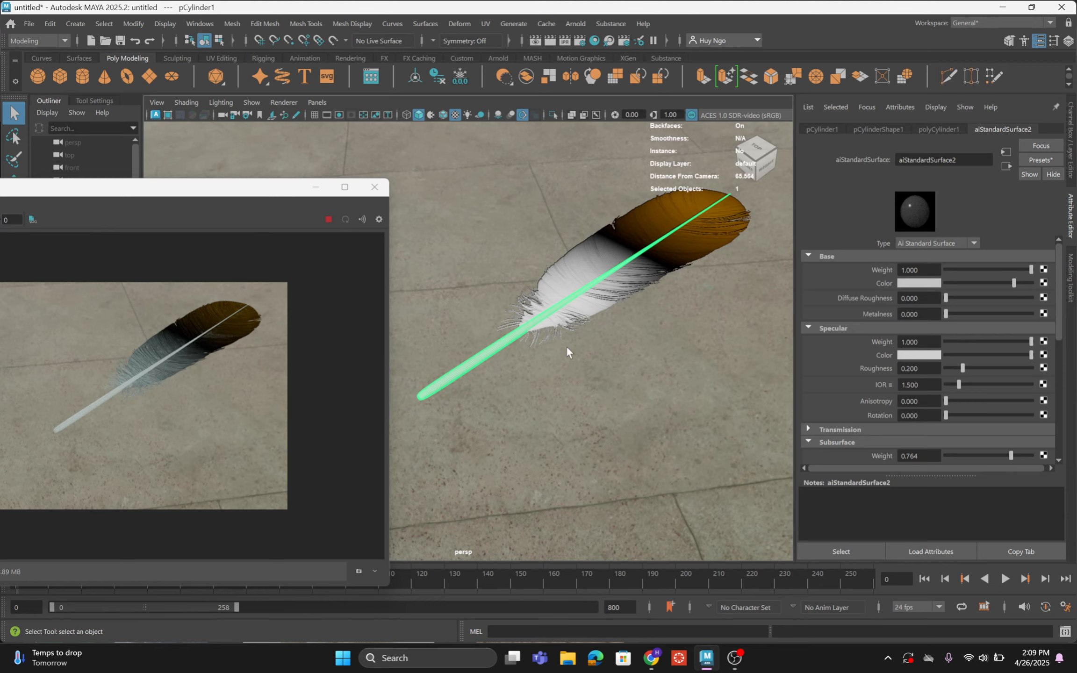
mouse_move(603, 356)
left_mouse_down("alt")
mouse_move(577, 319)
mouse_move(606, 334)
mouse_move(570, 360)
mouse_move(630, 408)
mouse_move(581, 384)
mouse_move(586, 346)
left_mouse_up("alt")
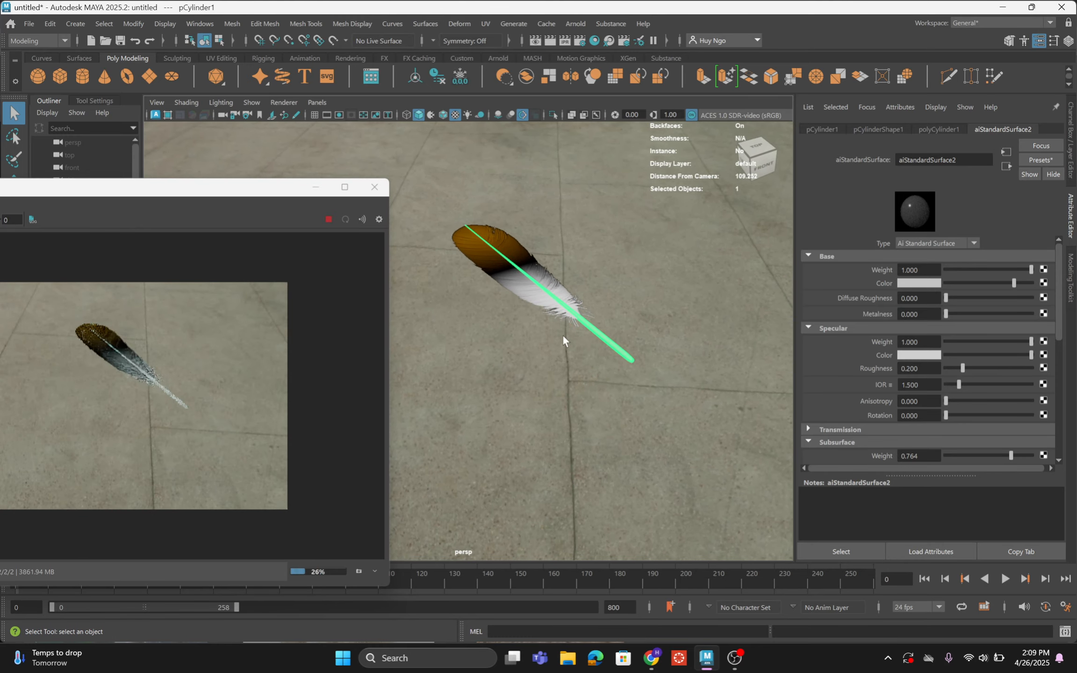
left_click(374, 187)
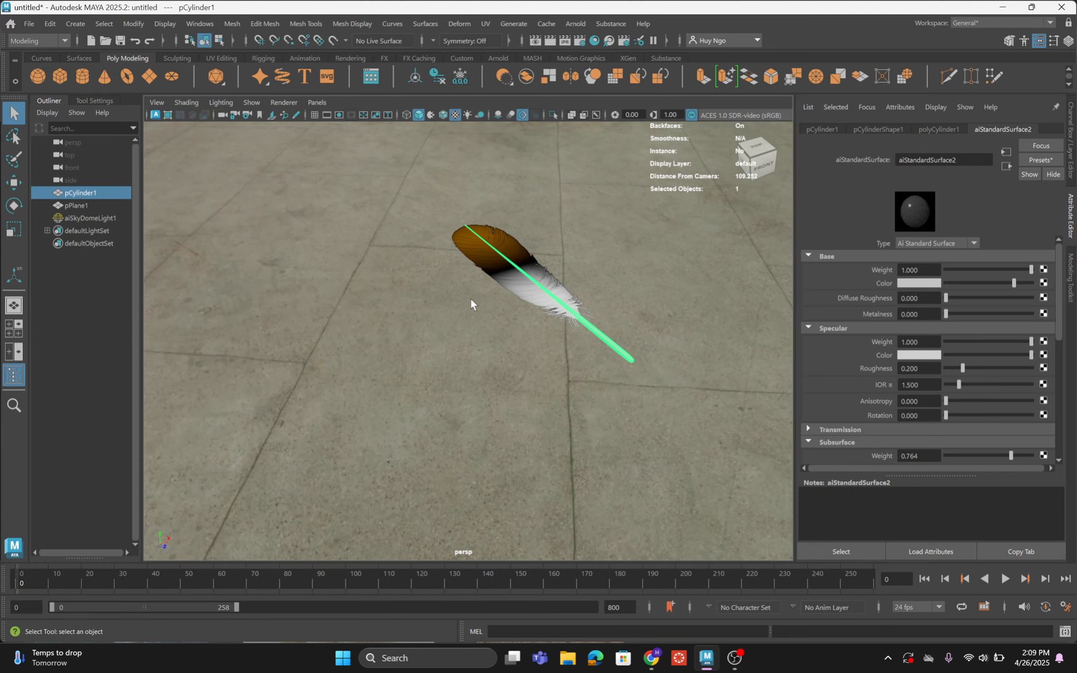
- Group the quill cylinder and the feather plane
scroll(471, 298, "up", 5)
left_click_drag(618, 271, 531, 284, "alt")
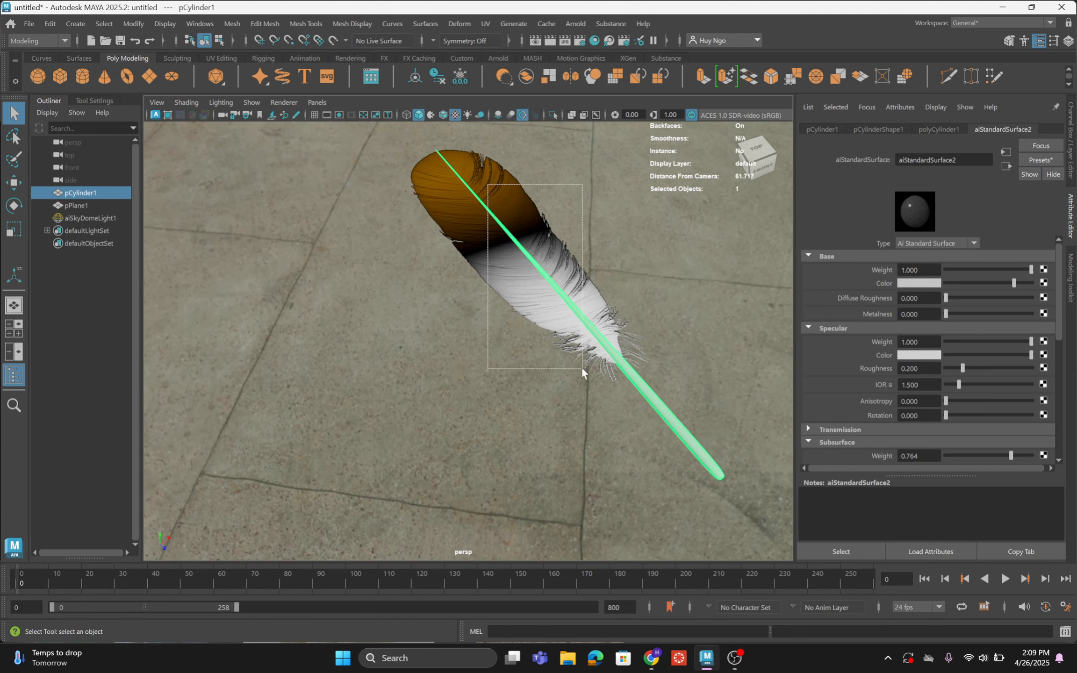
left_click_drag(582, 370, 583, 370)
mouse_move(401, 351)
left_mouse_down("alt")
mouse_move(409, 339)
mouse_move(396, 334)
left_mouse_up("alt")
key("ctrl+g")
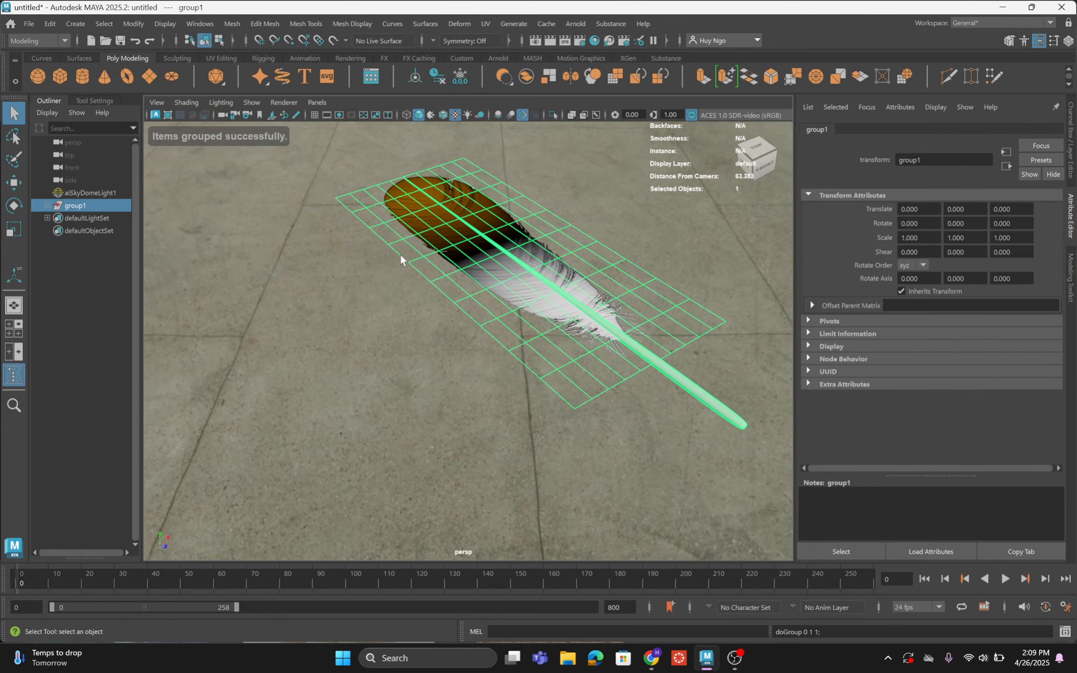
- Combine the grouped quill and feather plane into a single mesh and delete its history
left_click_drag(401, 254, 594, 266, "alt")
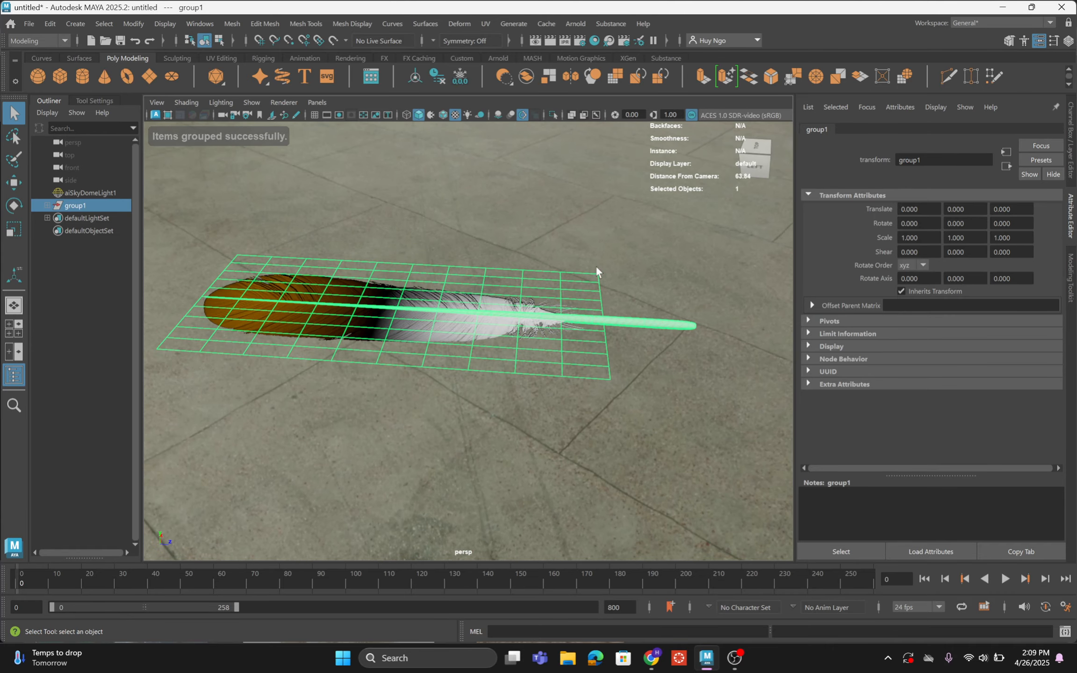
right_click_drag(570, 276, 509, 280)
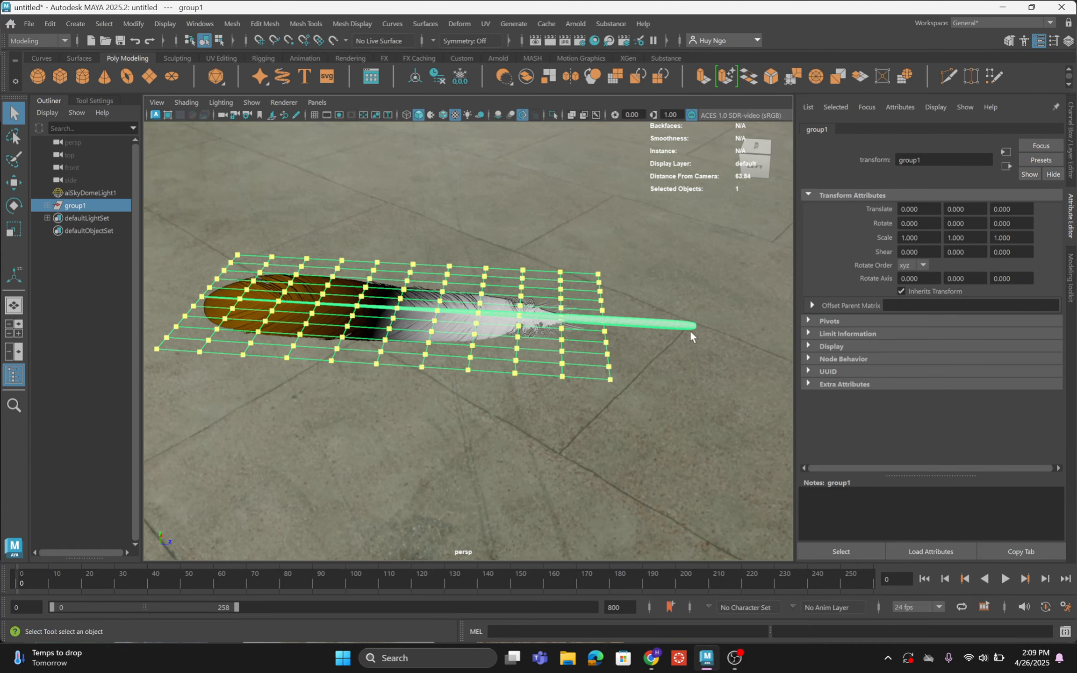
left_click(683, 327)
left_click(536, 288, "shift")
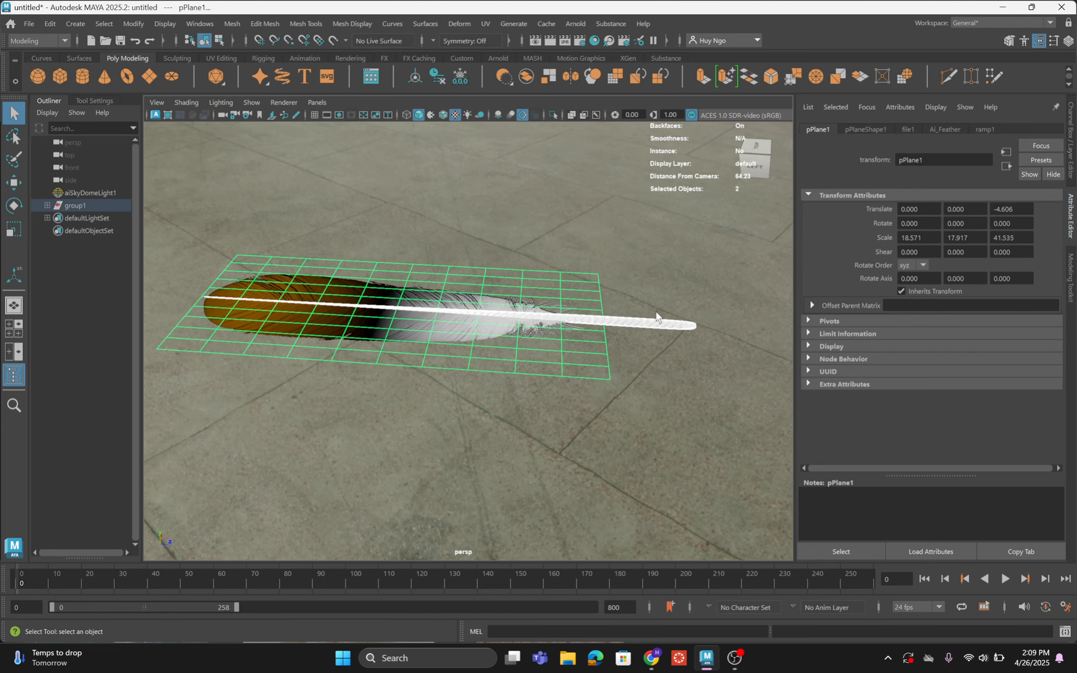
left_click(623, 313, "ctrl")
left_click(638, 324, "shift")
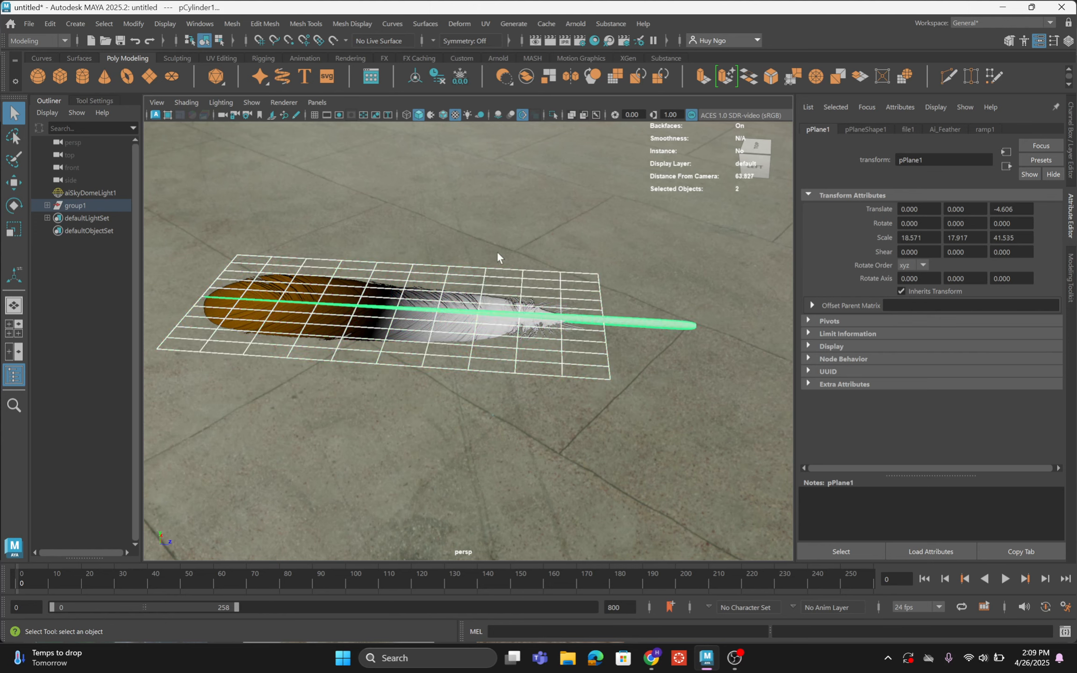
left_click(76, 206)
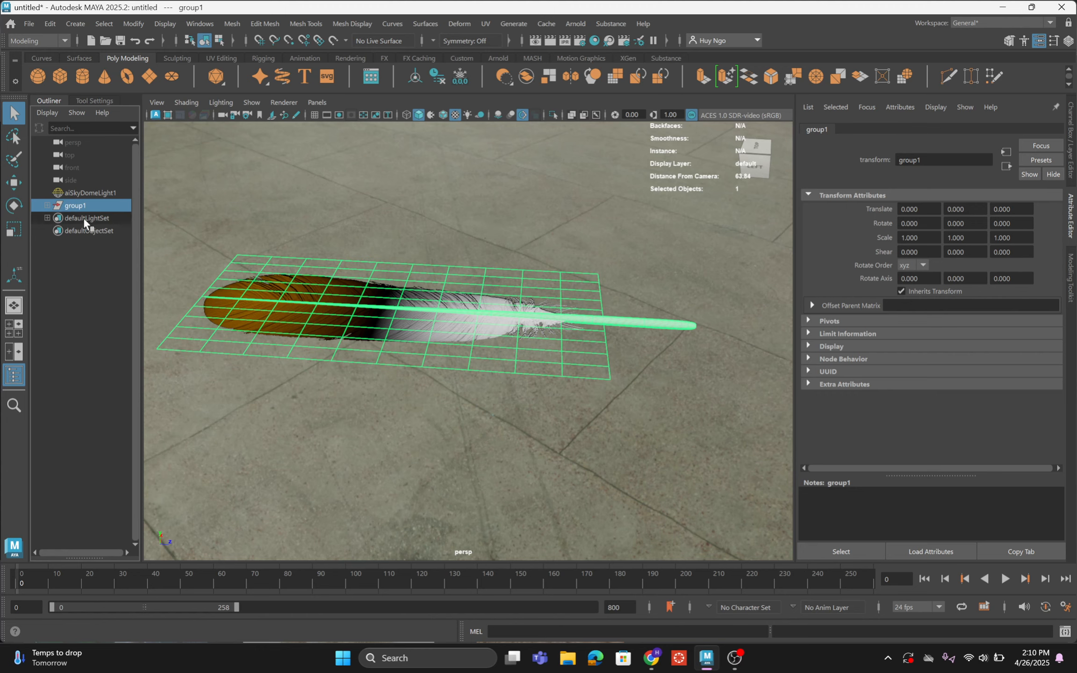
left_click(235, 24)
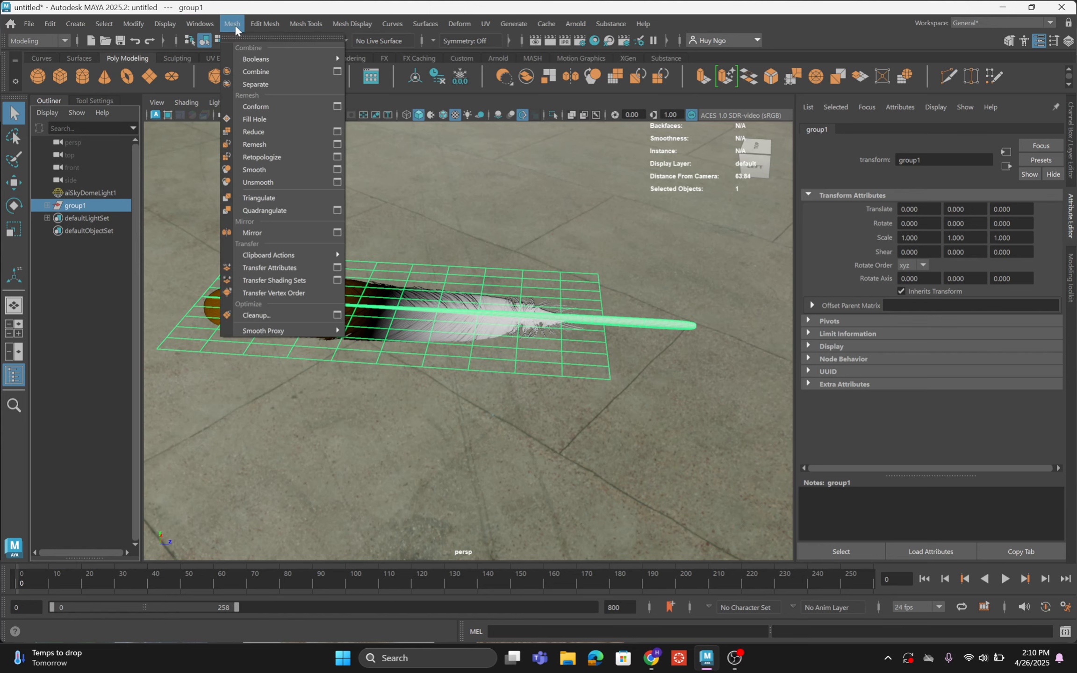
left_click(258, 72)
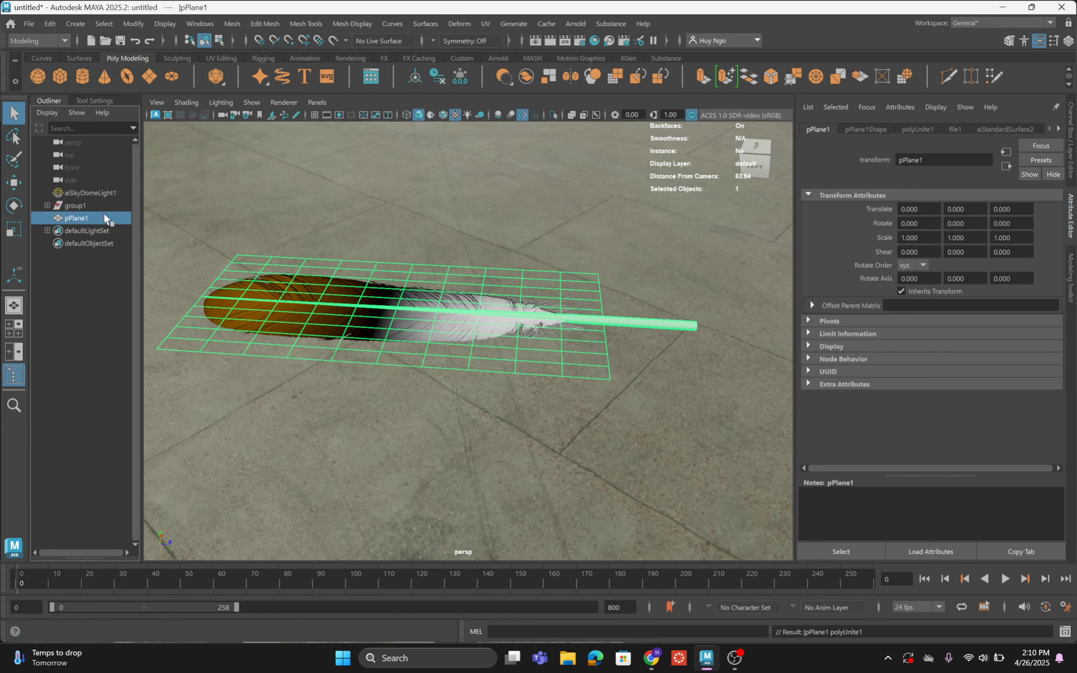
key("alt+shift+d")
- Select the vertices at the quill's free end and enable soft selection with a falloff radius of 27.10
left_click(347, 326)
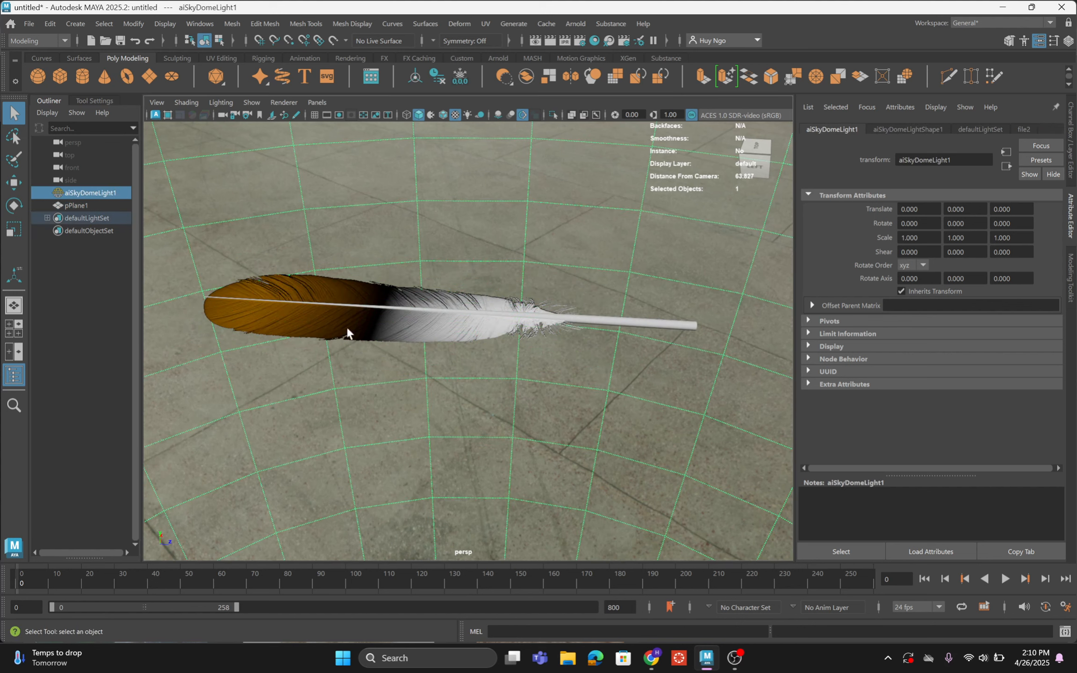
left_click(428, 314)
right_click_drag(529, 289, 447, 294)
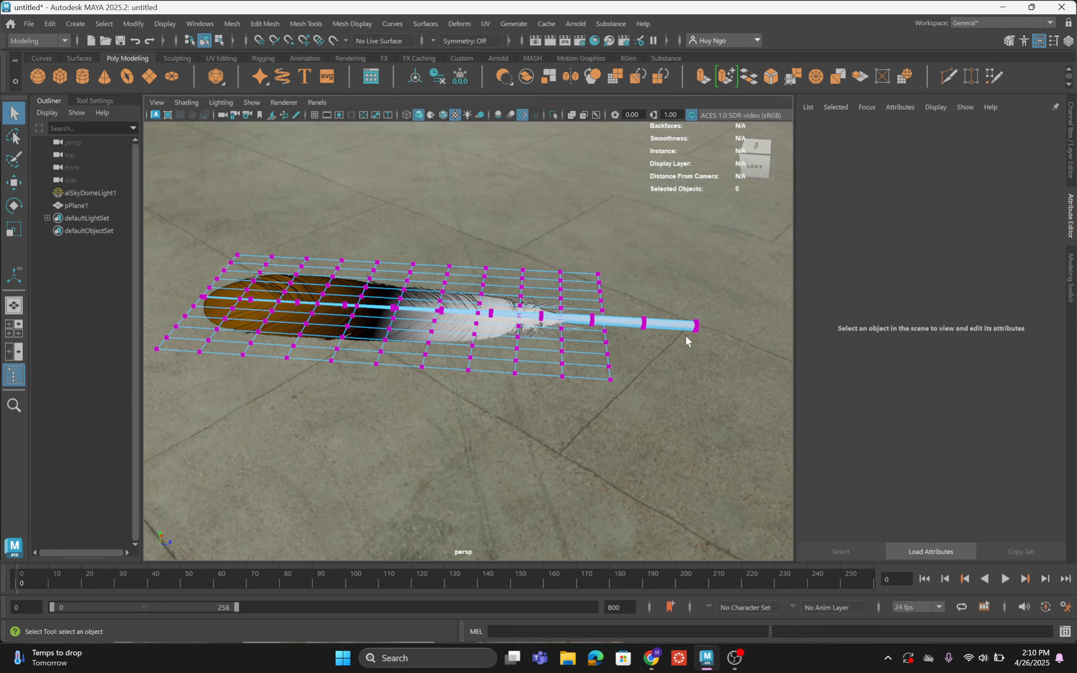
left_click_drag(691, 311, 722, 369)
key("w")
key("b")
left_click_drag(605, 328, 415, 338)
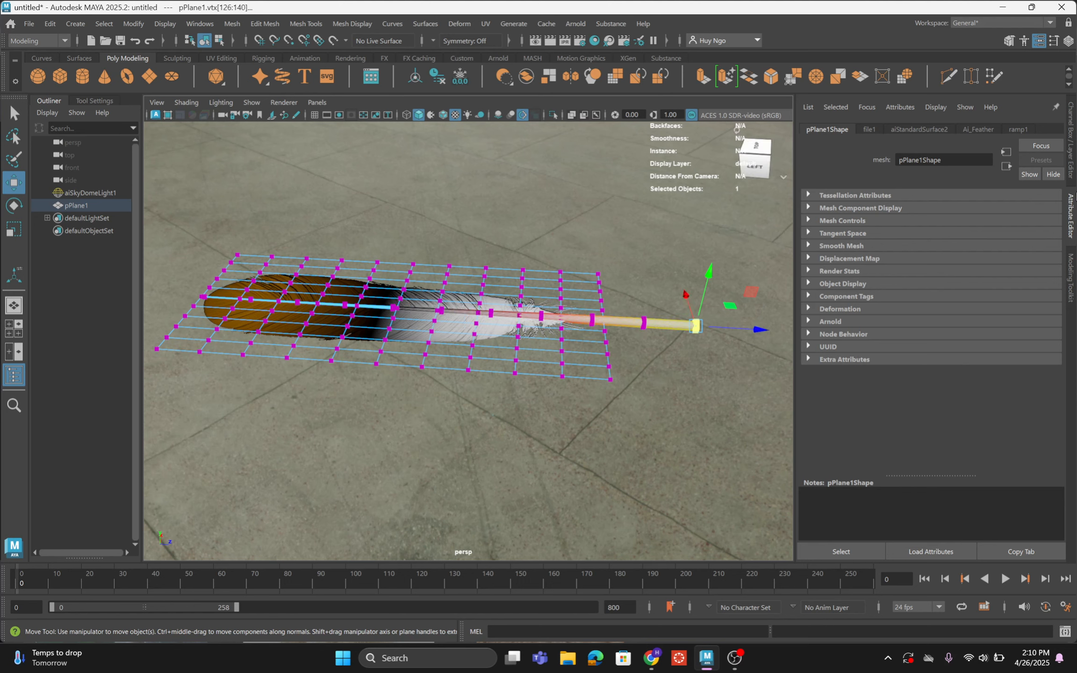
- Show the Modeling Toolkit's soft selection settings and set the falloff mode to Volume
left_click(1073, 160)
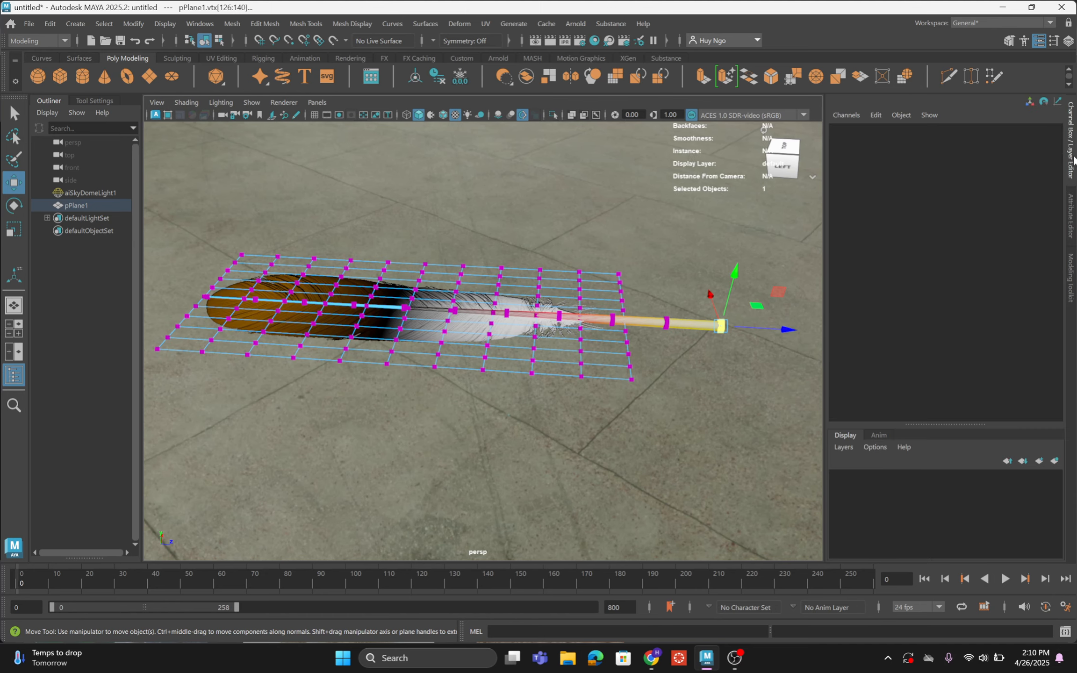
left_click(1009, 41)
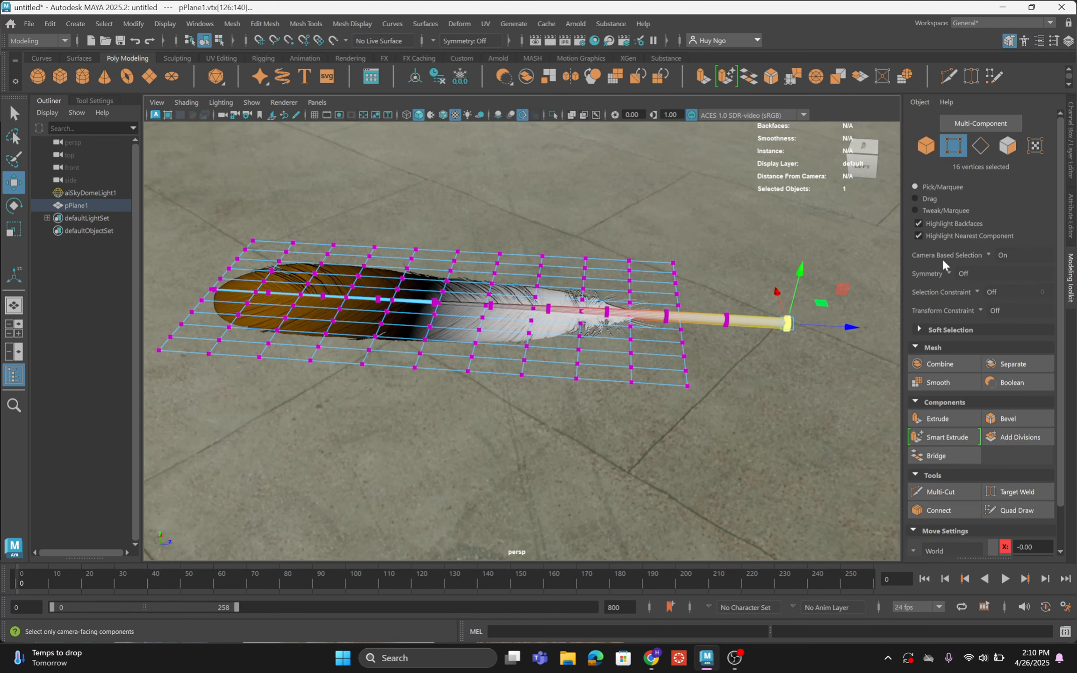
left_click(916, 327)
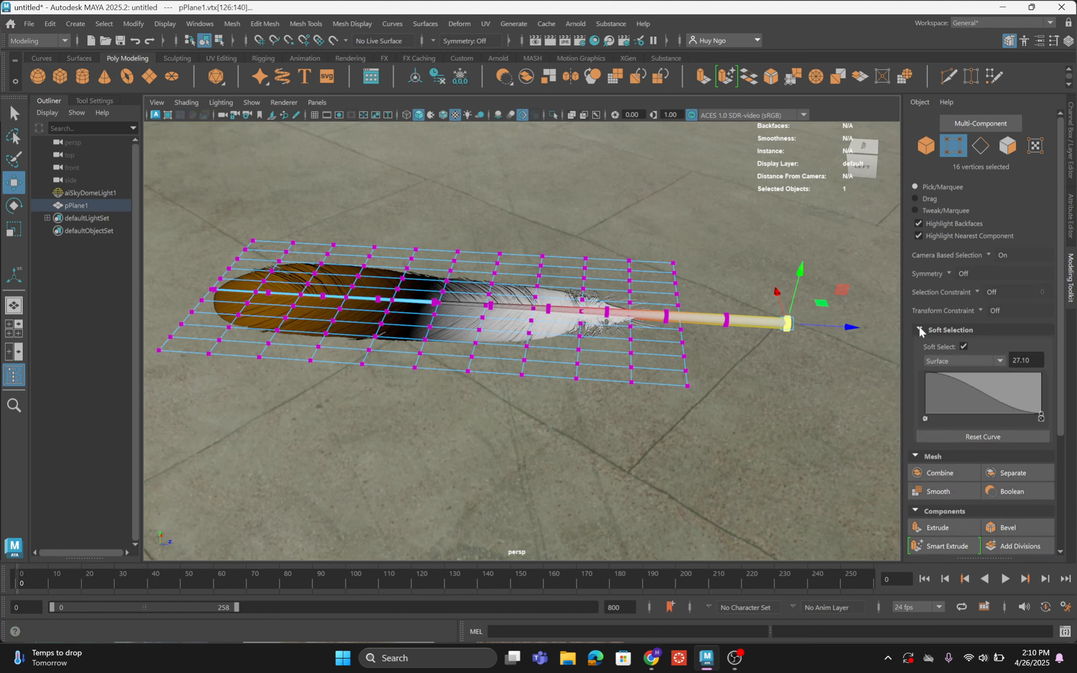
left_click(953, 361)
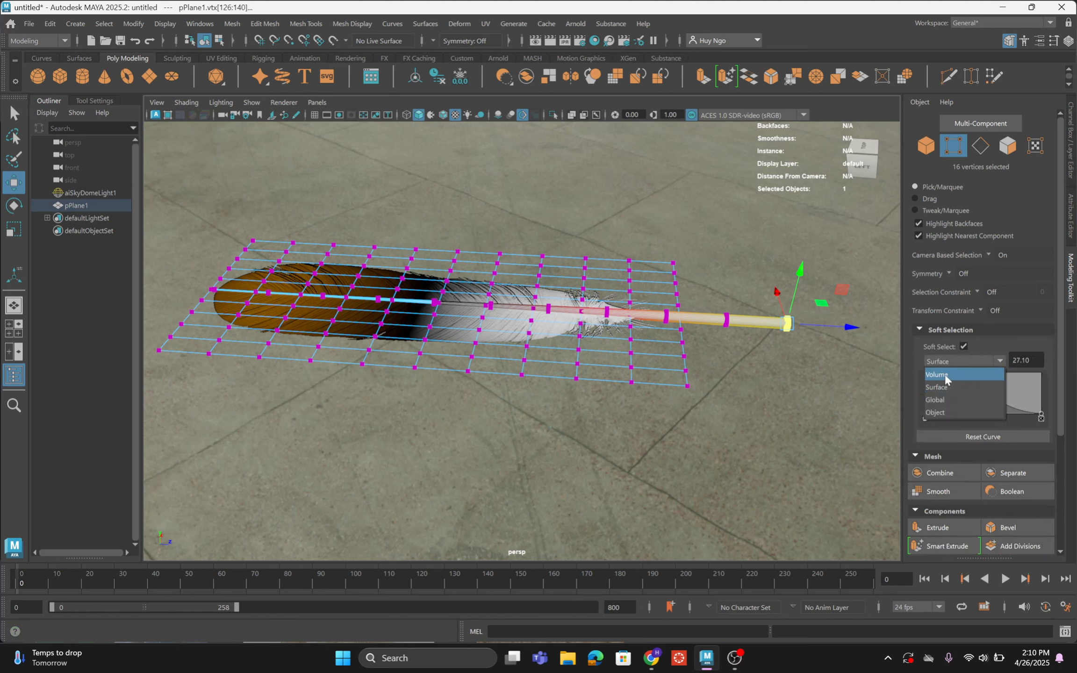
left_click(949, 374)
- Try to bend the feather by rotating the soft-selected quill end with the 27.10 falloff radius
scroll(696, 299, "down", 2)
key("e")
left_click_drag(697, 300, 713, 280)
key("w")
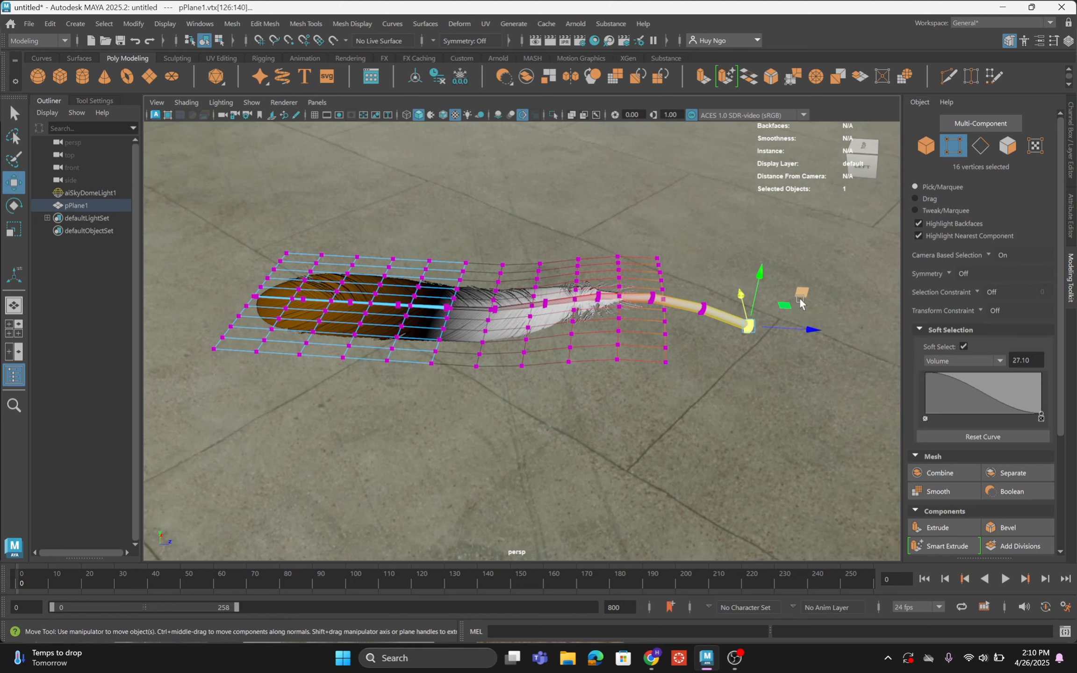
key("ctrl+z")
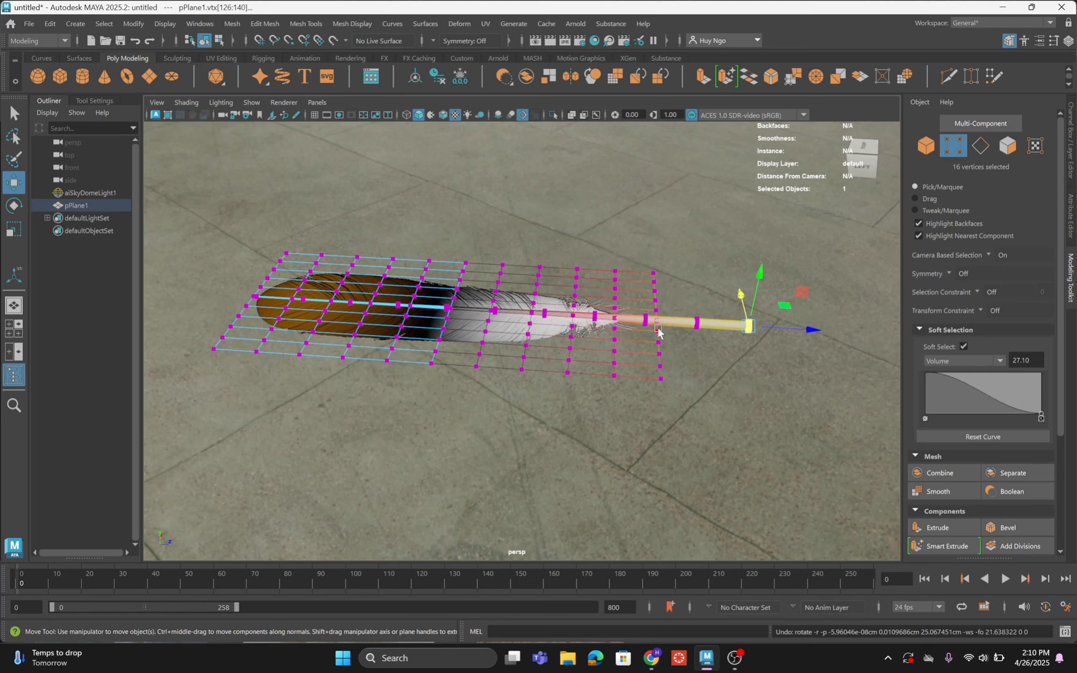
- Widen the soft selection radius to 74.77, then rotate and lower the quill end to arch the whole feather
key("b")
left_click_drag(565, 327, 1075, 304)
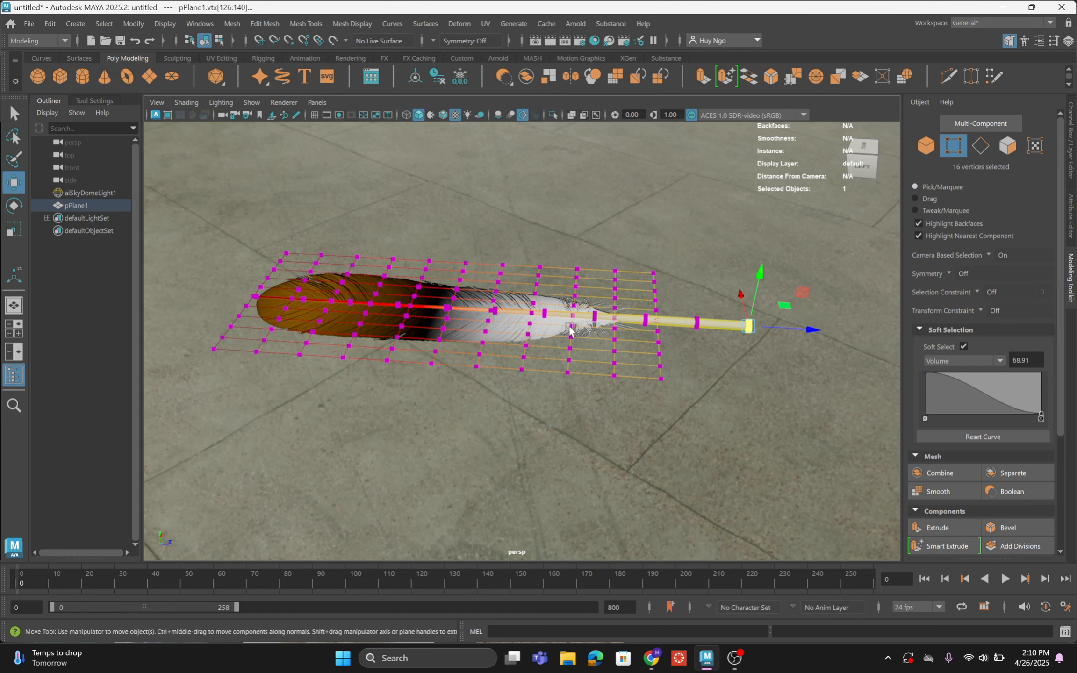
key("b")
left_click_drag(363, 321, 446, 318)
key("e")
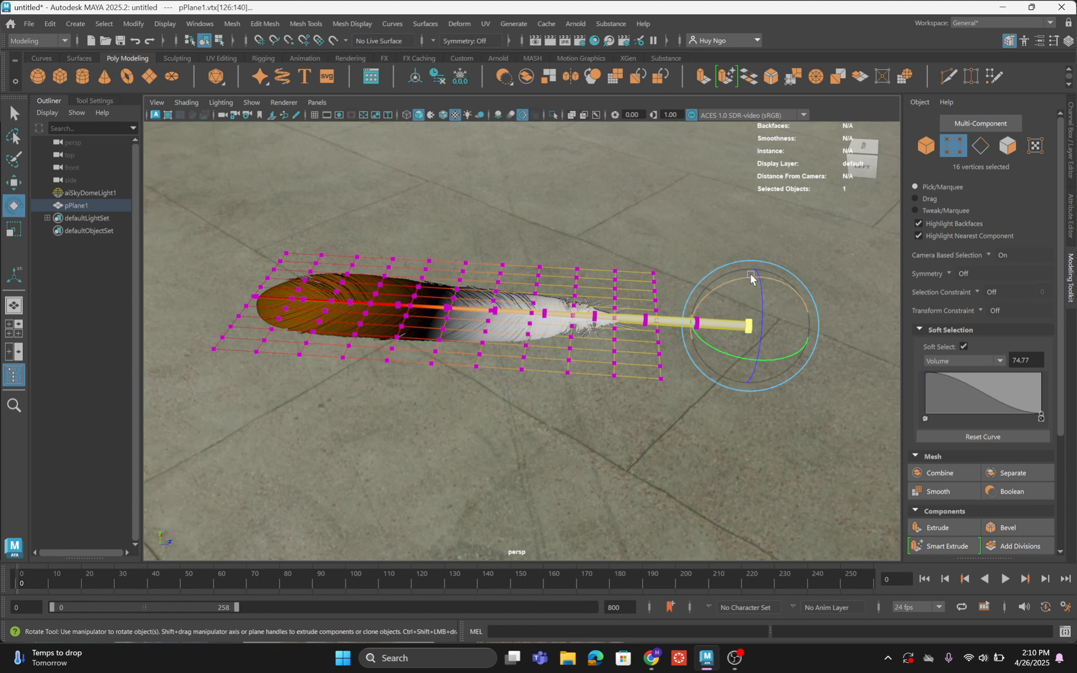
left_click_drag(769, 281, 678, 375)
key("w")
key("e")
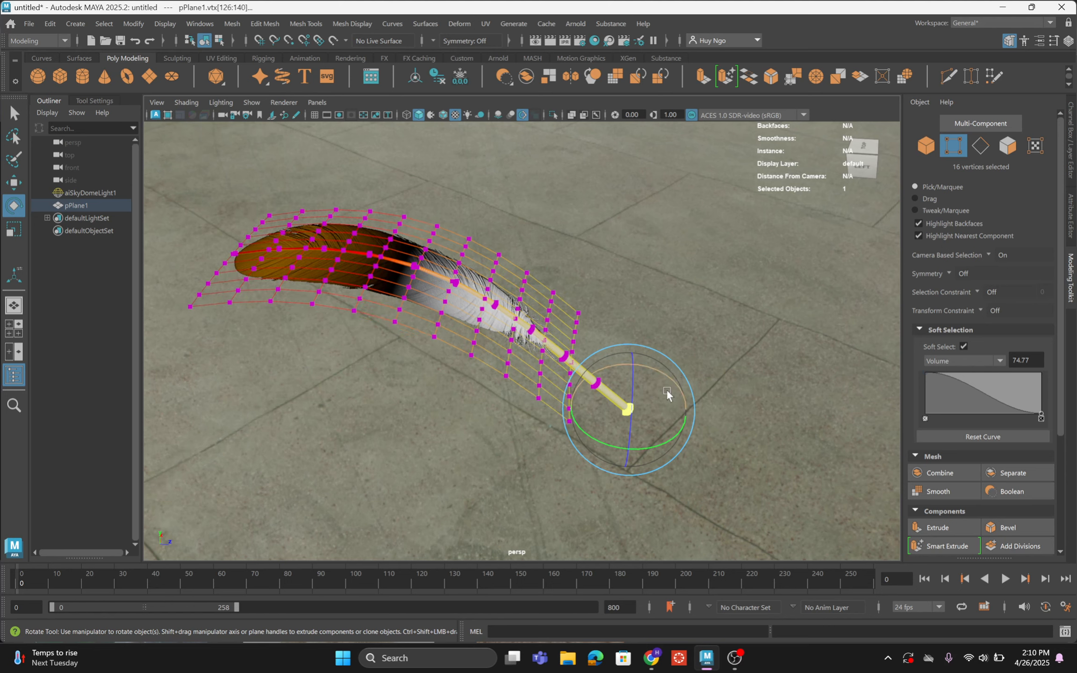
key("w")
key("q")
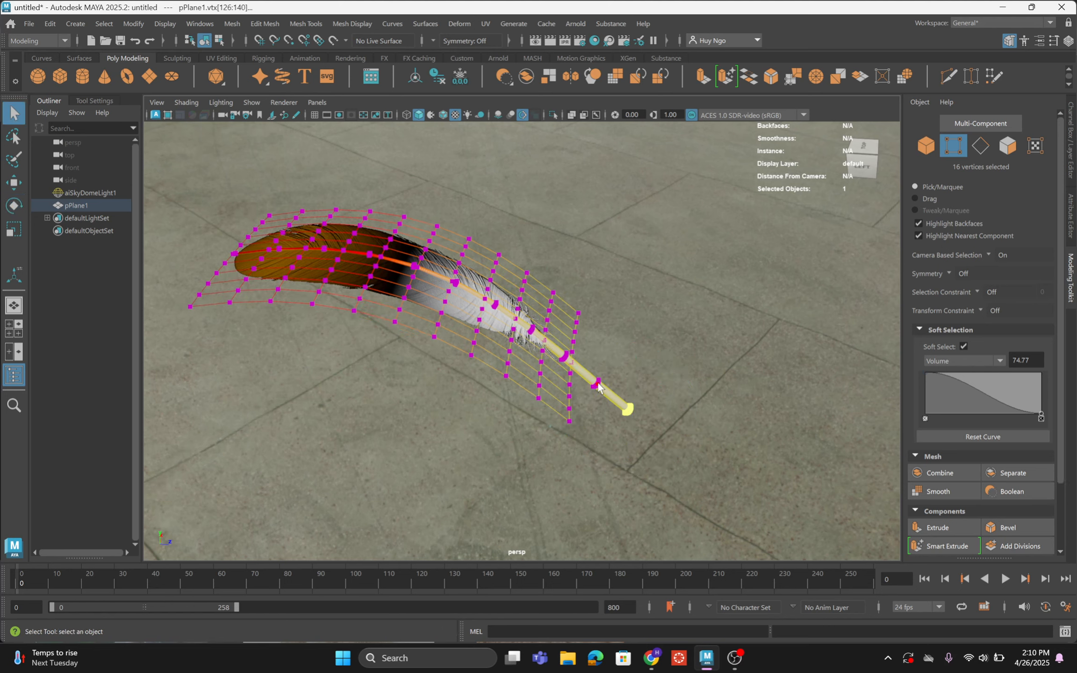
- Select a single vertex on the rim of the quill's end cap for moving
left_click_drag(603, 379, 486, 348, "alt")
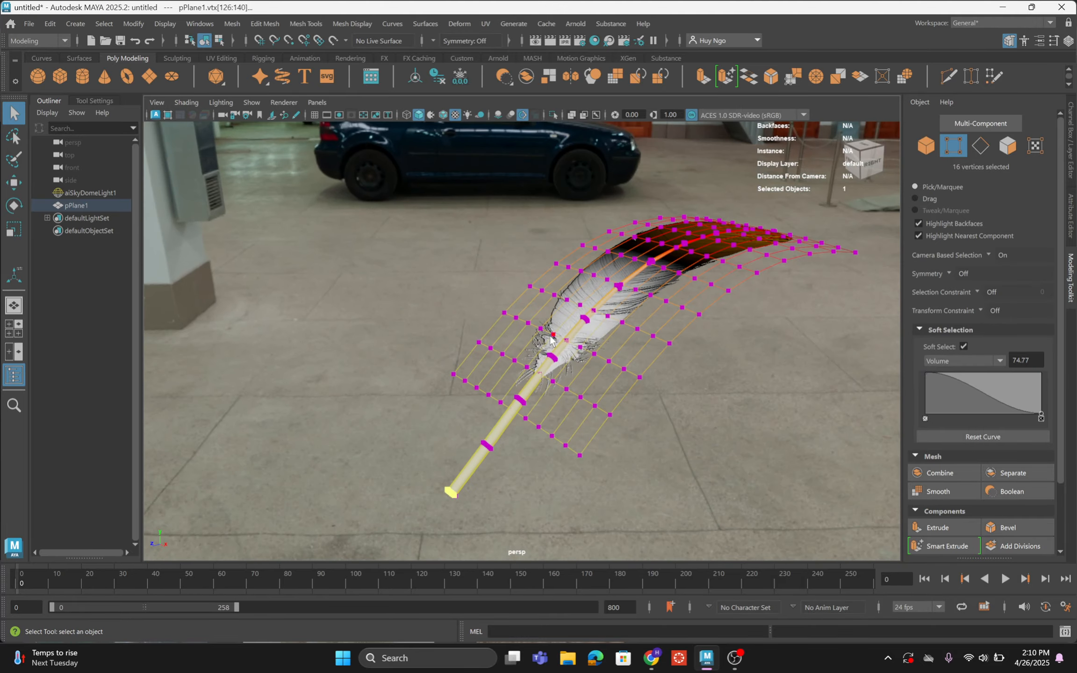
right_click_drag(553, 289, 684, 202)
left_click(581, 270)
left_click(579, 370)
middle_click_drag(485, 476, 601, 337, "alt")
scroll(569, 335, "up", 6)
scroll(603, 336, "up", 8)
key("3")
key("1")
right_click_drag(725, 333, 642, 273)
left_click(699, 333)
key("w")
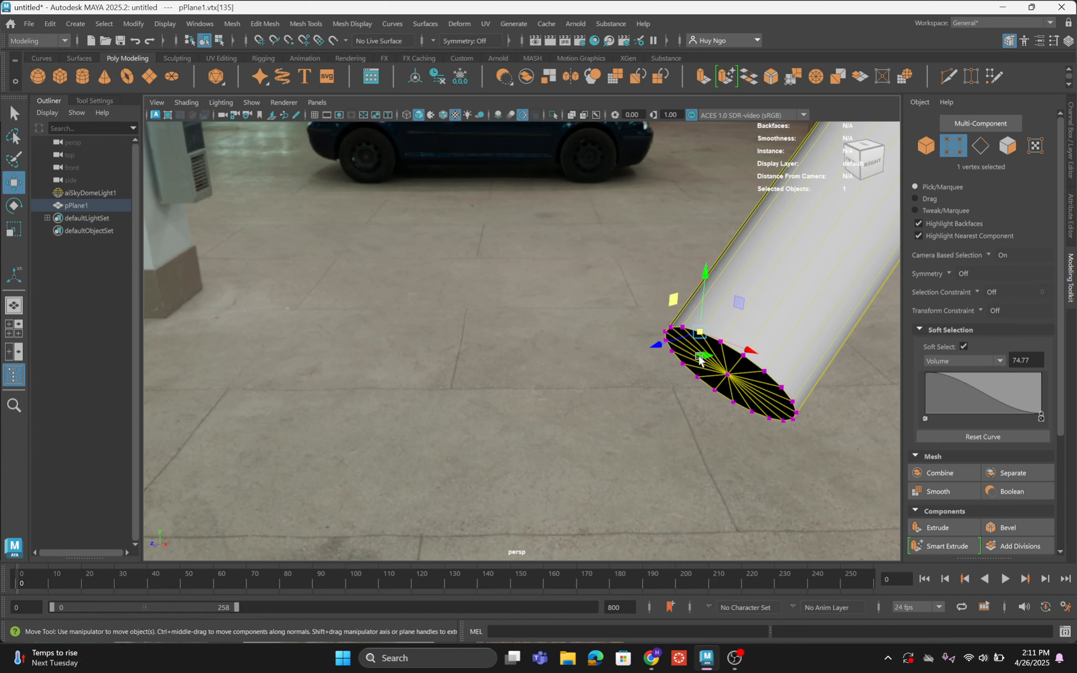
- Reduce the soft selection falloff radius around the rim vertex to 0.96
key("b")
left_click_drag(700, 357, 469, 421)
scroll(505, 400, "down", 6)
key("b")
left_click_drag(543, 378, 1, 403)
key("b")
left_click_drag(599, 376, 462, 387)
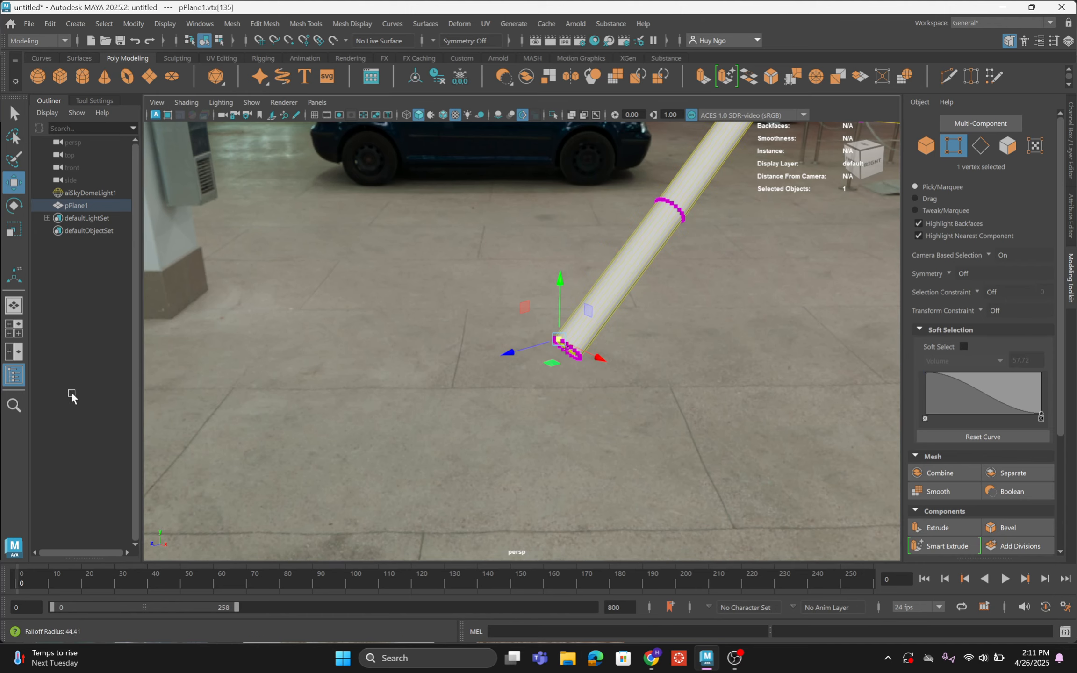
left_click_drag(71, 394, 67, 394)
scroll(460, 382, "down", 5)
key("b")
left_click_drag(650, 378, 350, 396)
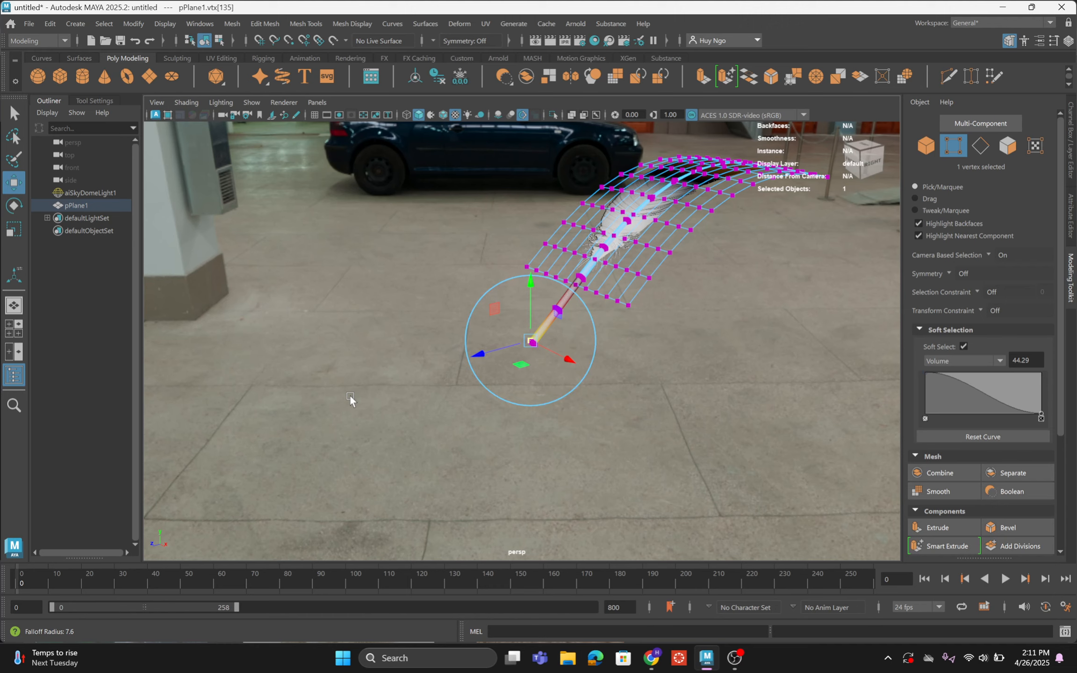
scroll(538, 413, "up", 6)
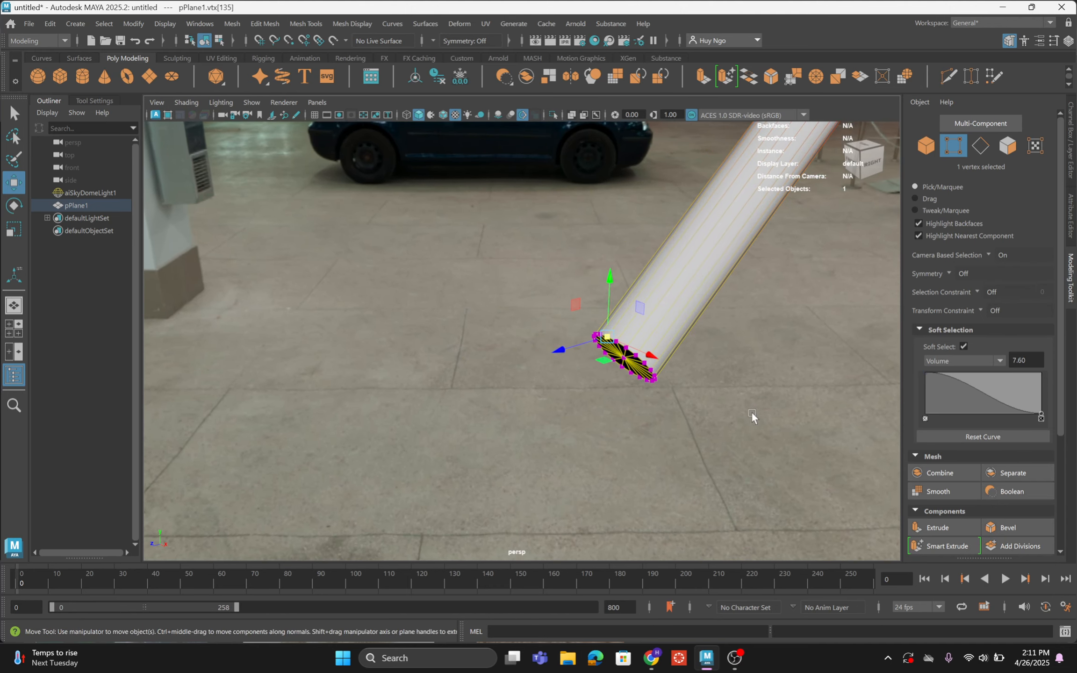
left_click_drag(661, 423, 243, 416)
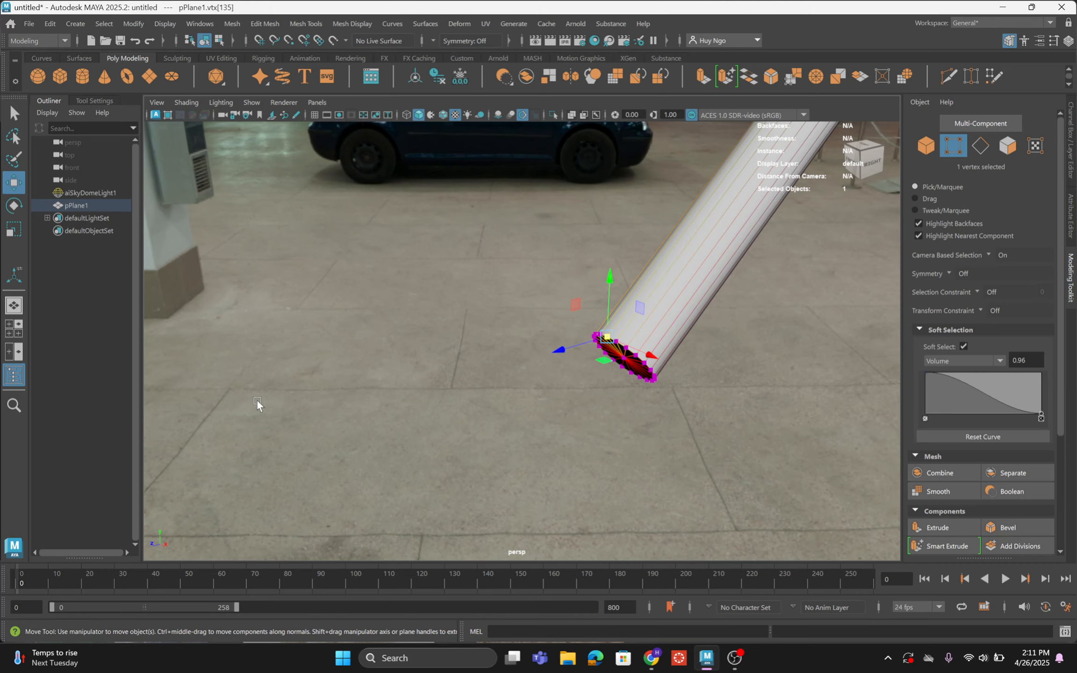
- Pull the rim vertex outward to shape a slanted point at the quill's end
left_click_drag(575, 304, 481, 414)
right_click_drag(477, 412, 341, 392, "alt")
left_click_drag(612, 325, 694, 318, "alt")
- Return to object mode and rotate the whole feather upright so its quill points down toward the floor
key("q")
right_click(600, 203)
right_click_drag(600, 203, 661, 183)
left_click(721, 203)
left_click_drag(617, 299, 655, 187, "alt")
right_click_drag(622, 365, 543, 376, "alt")
left_click(541, 376)
key("e")
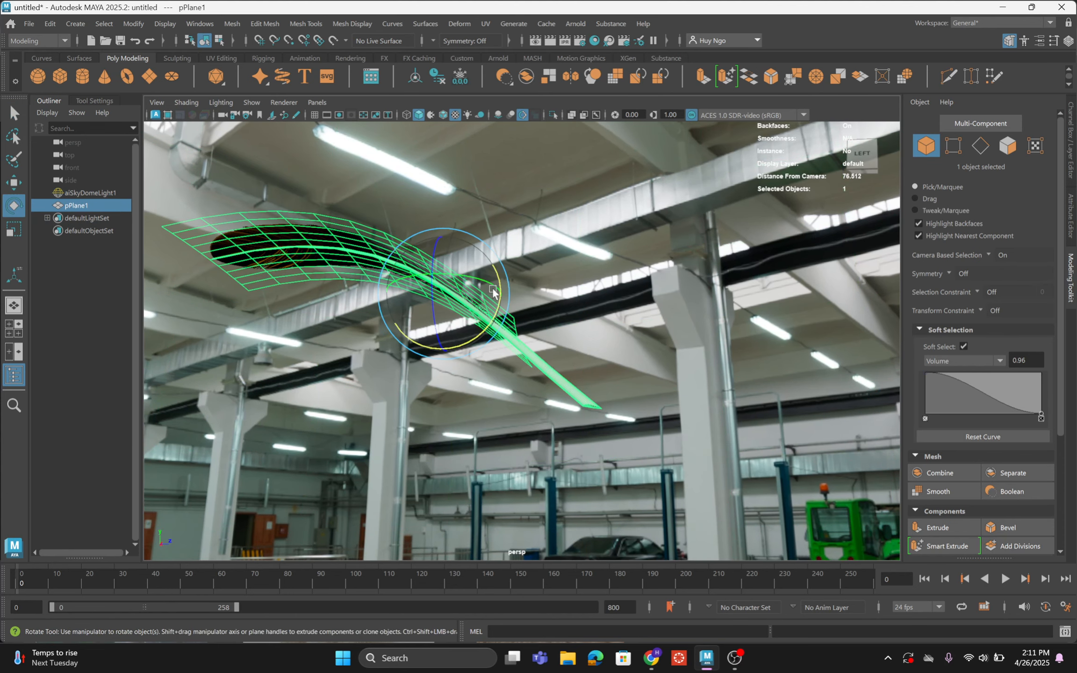
left_click_drag(503, 341, 483, 329)
left_click_drag(544, 318, 482, 375, "alt")
key("q")
left_click(483, 376)
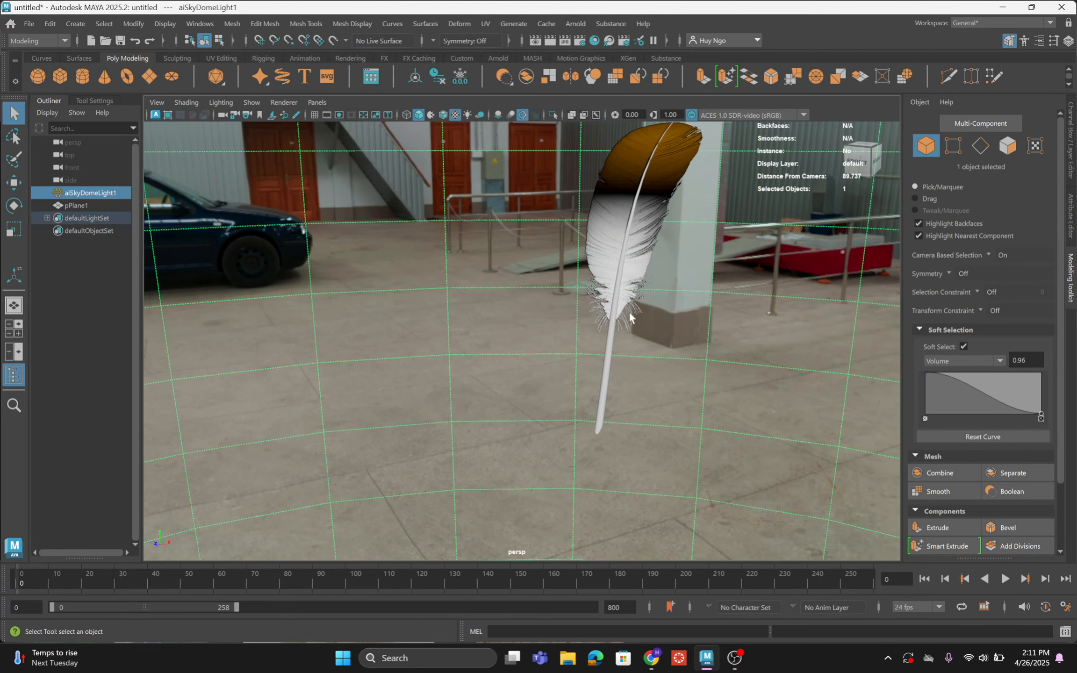
- Switch the feather to vertex mode and select the full row of vertices along its tip edge
left_click_drag(633, 308, 596, 307, "alt")
middle_click_drag(597, 308, 515, 376, "alt")
right_click_drag(515, 376, 556, 334, "alt")
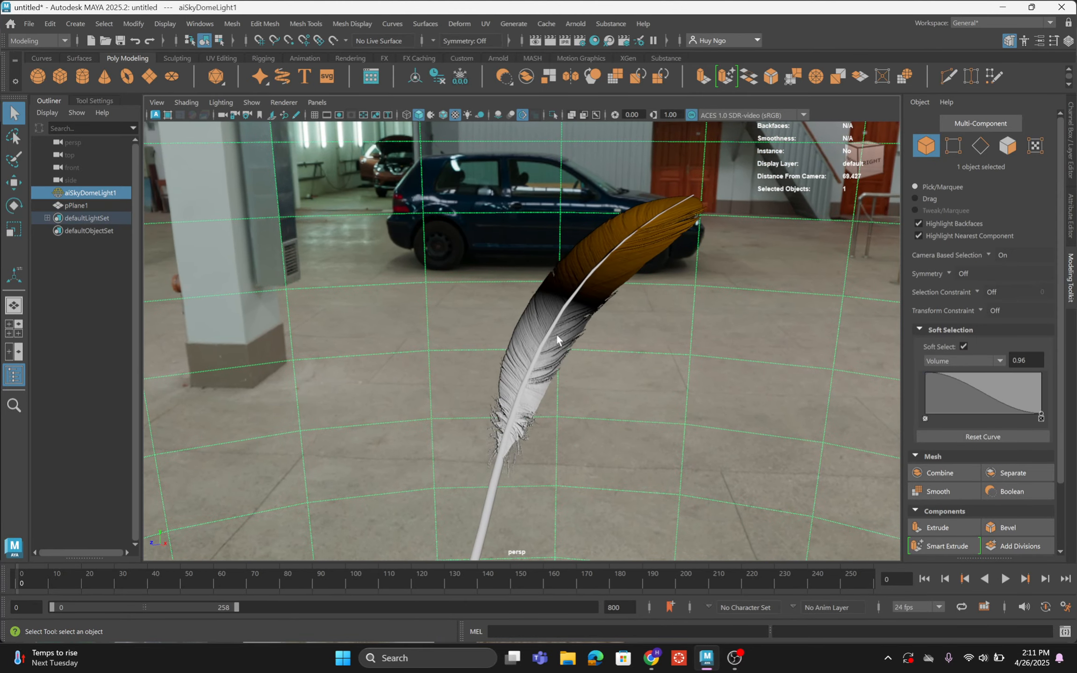
left_click(556, 321)
middle_click_drag(610, 251, 583, 288, "alt")
right_click_drag(582, 285, 611, 221)
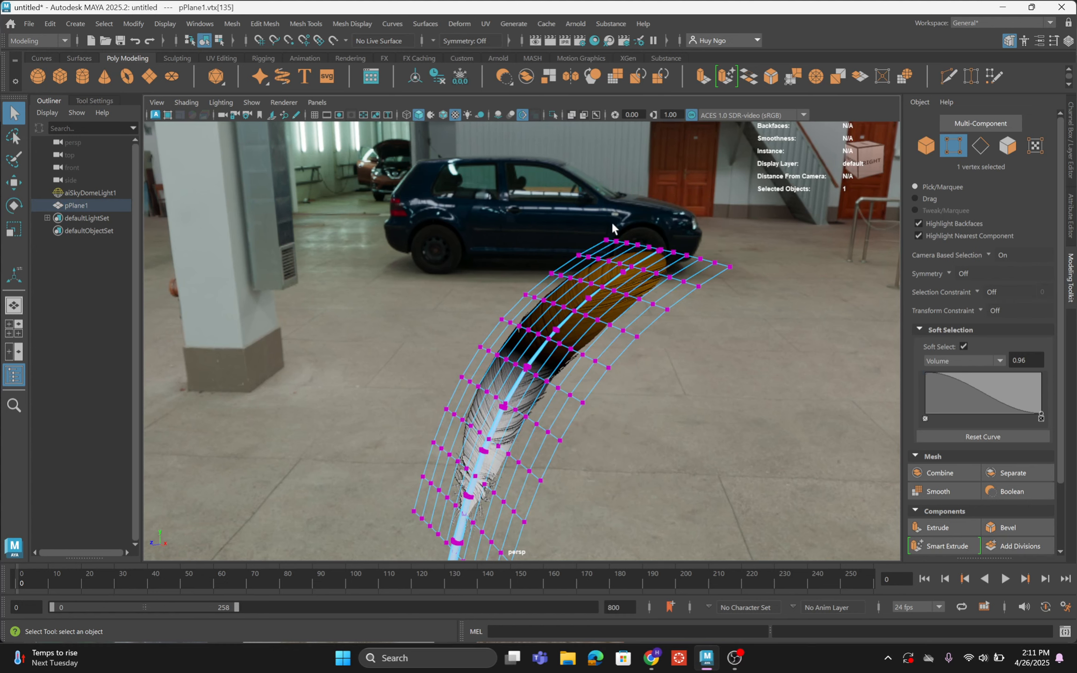
double_click(729, 267, "shift")
- Widen the soft selection radius to 52.02, then move and rotate the tip row to bend the feather's upper part
key("w")
key("b")
left_click_drag(580, 321, 926, 276)
right_click_drag(790, 348, 659, 343, "alt")
key("e")
key("b")
left_click_drag(565, 363, 654, 369)
left_click_drag(618, 270, 647, 291)
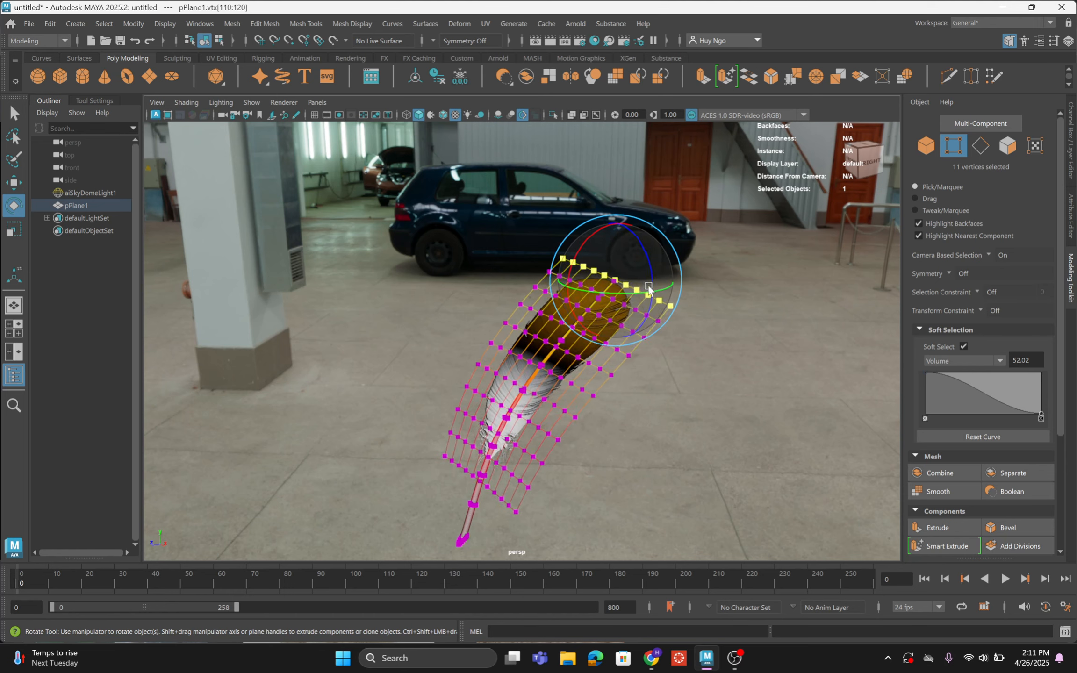
- Return the feather to object mode and render it in the Arnold RenderView to check its shape and surface
key("q")
right_click_drag(572, 288, 633, 268)
left_click(683, 276)
left_click_drag(692, 343, 535, 306, "alt")
left_click(527, 76)
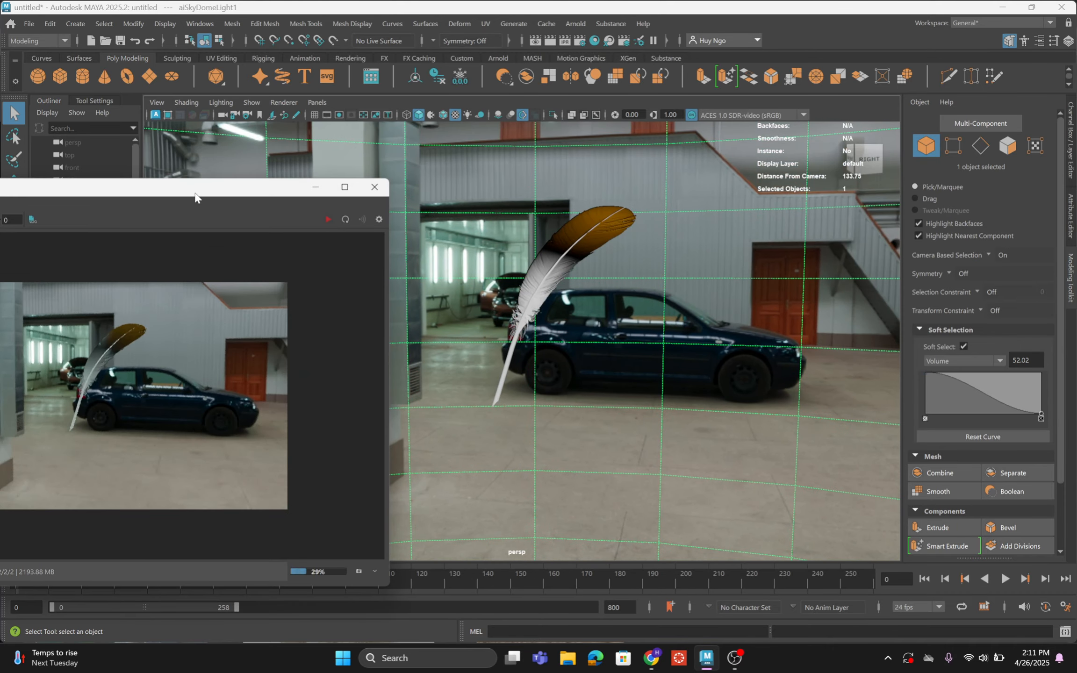
left_click_drag(197, 197, 363, 141)
scroll(244, 335, "up", 8)
scroll(276, 309, "down", 2)
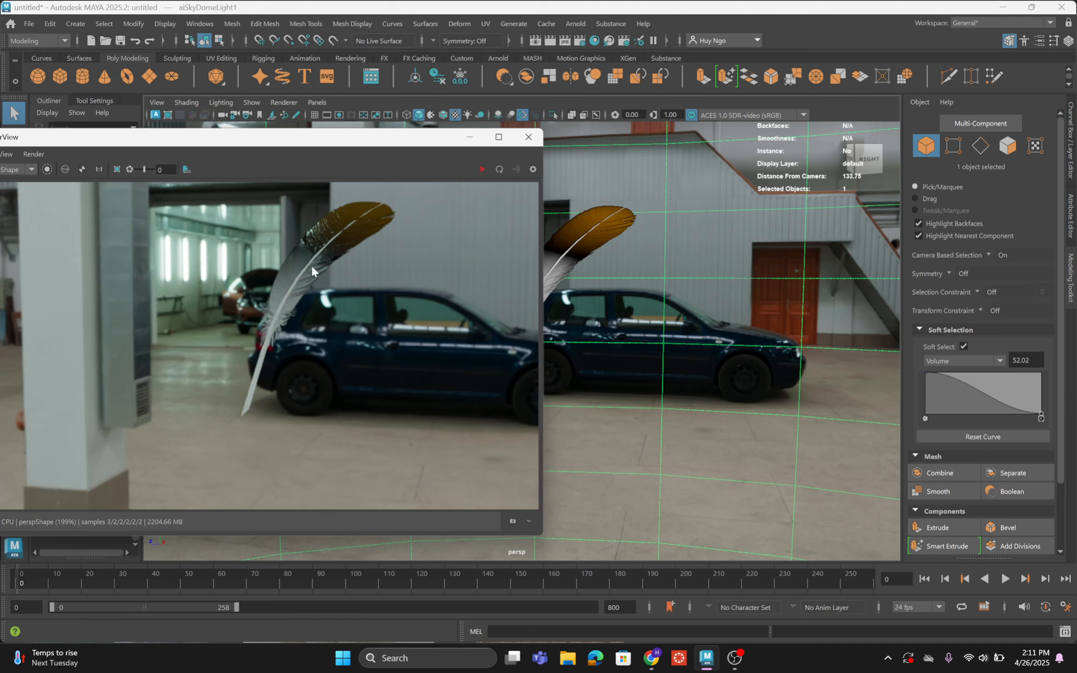
scroll(319, 237, "up", 1)
scroll(319, 236, "down", 1)
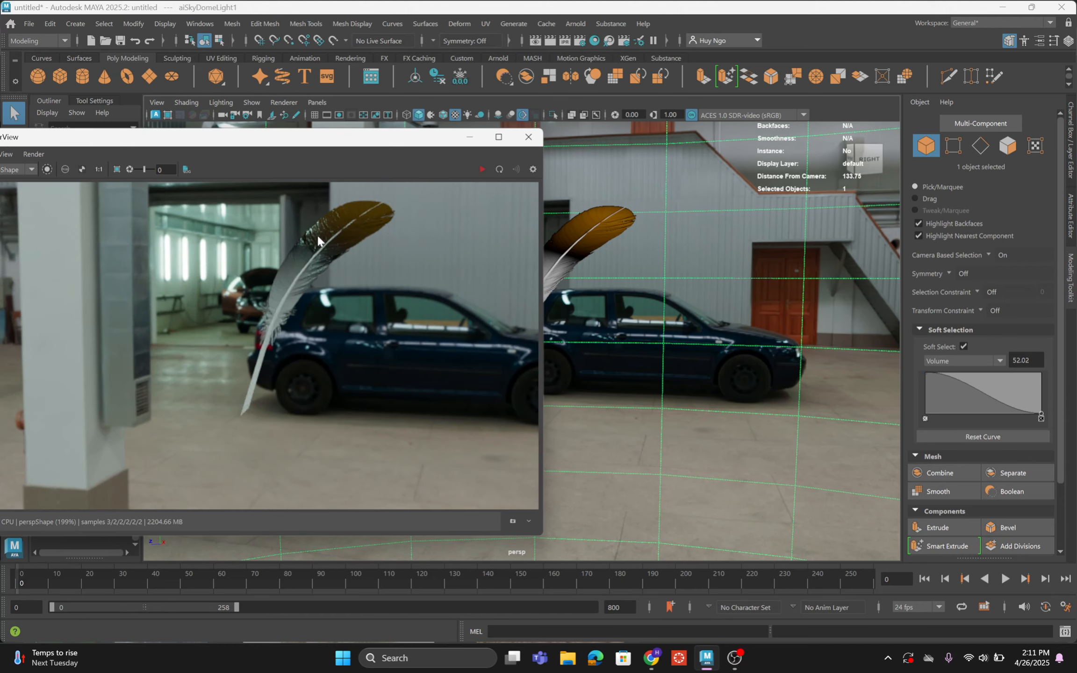
- Set the specular roughness of the feather's Ai_Feather material to 0.453
left_click(603, 237)
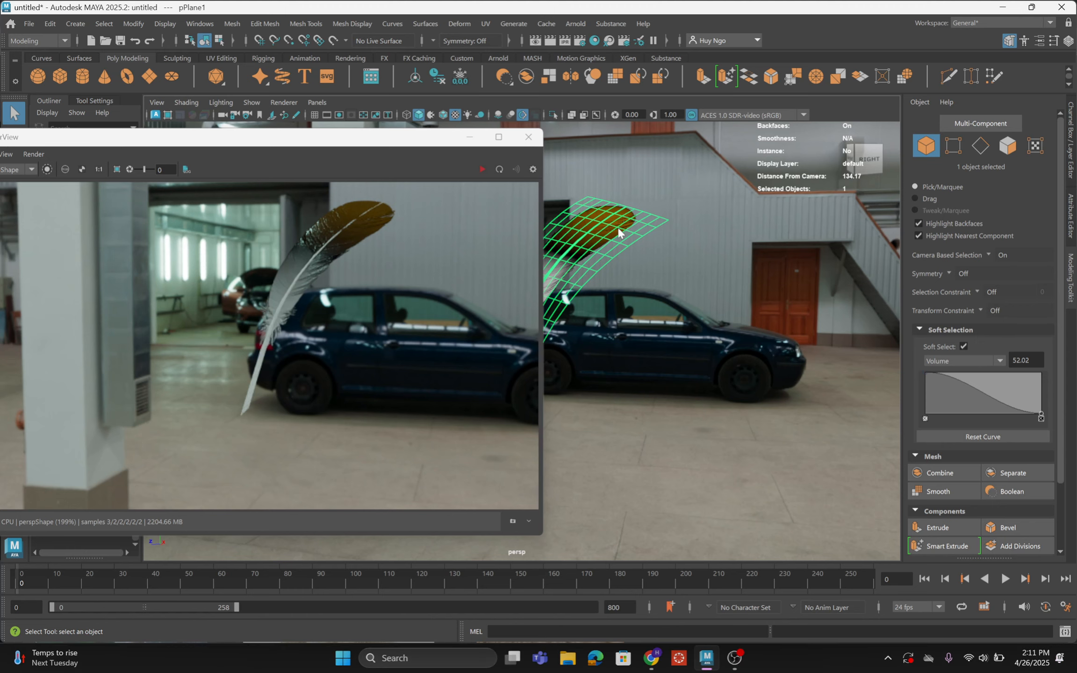
right_click_drag(618, 227, 604, 532)
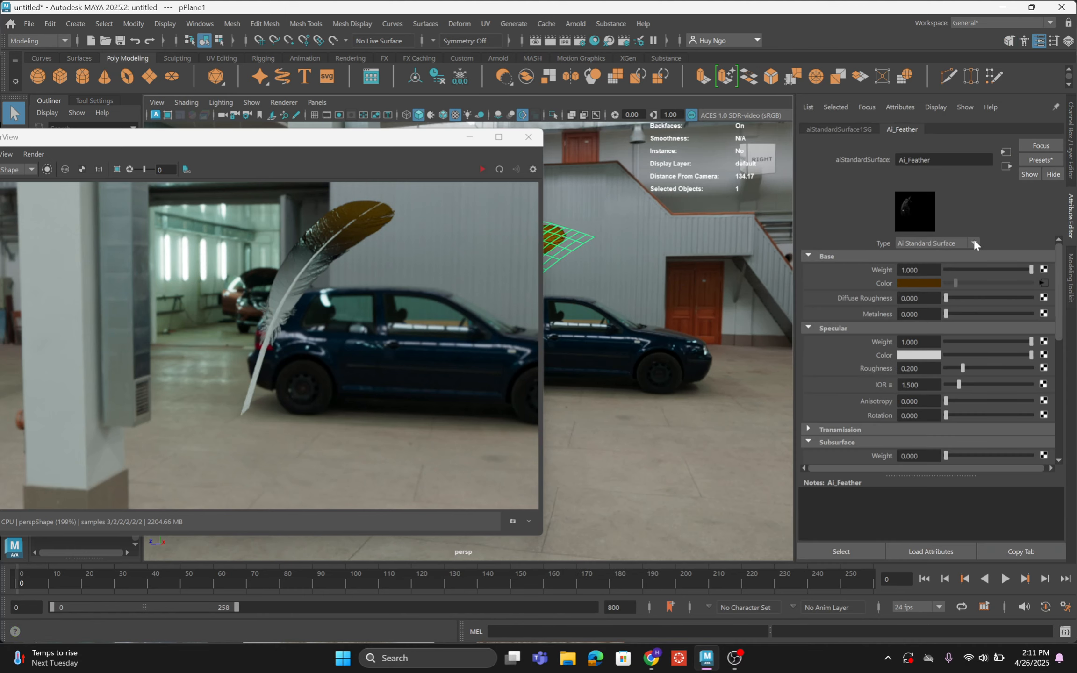
left_click_drag(966, 368, 1000, 370)
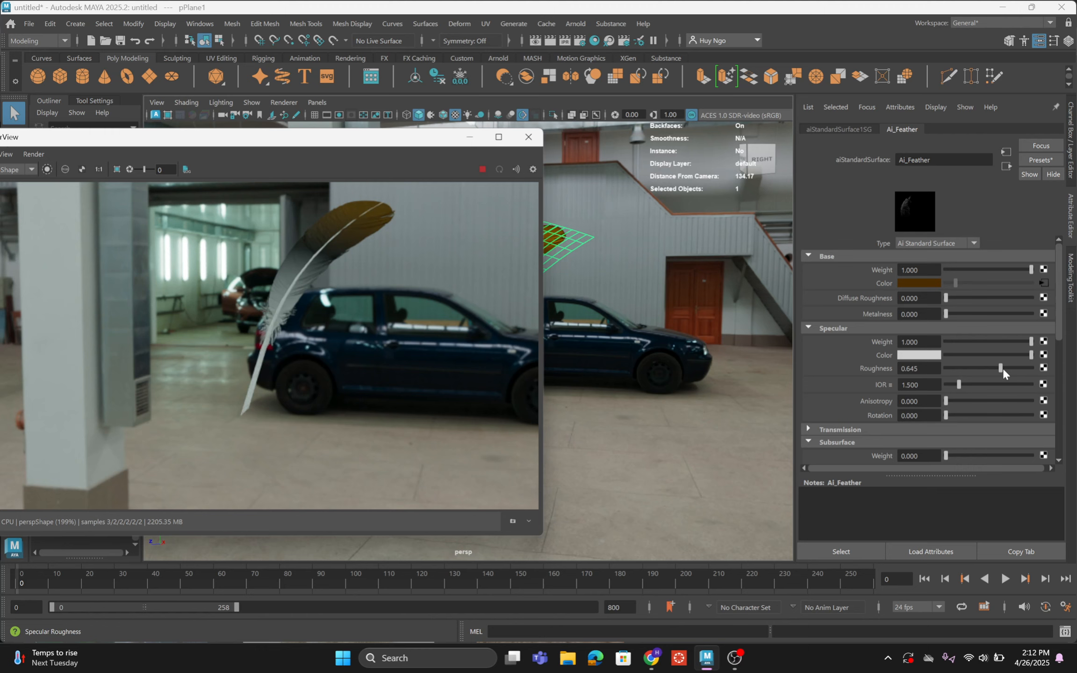
left_click_drag(1000, 368, 985, 369)
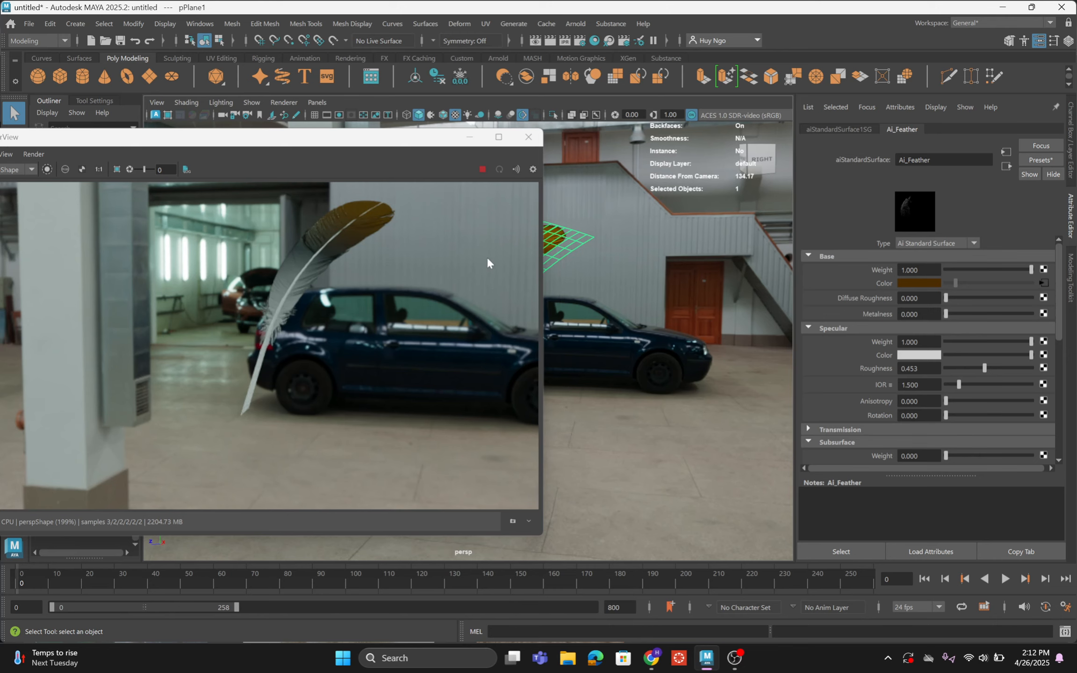
left_click(734, 658)
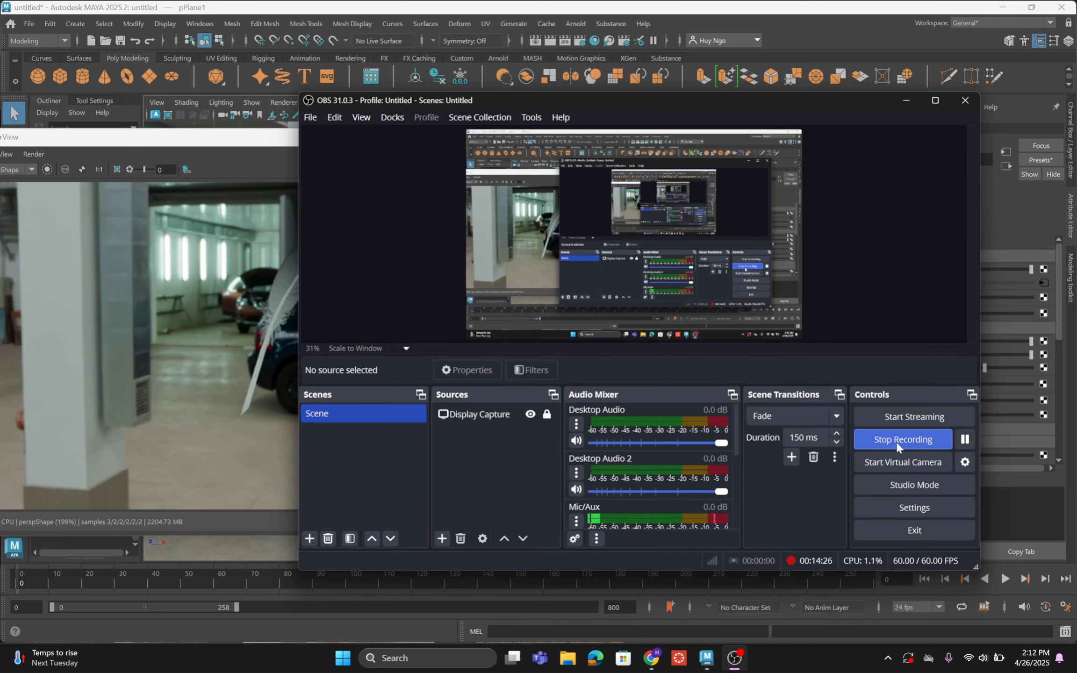